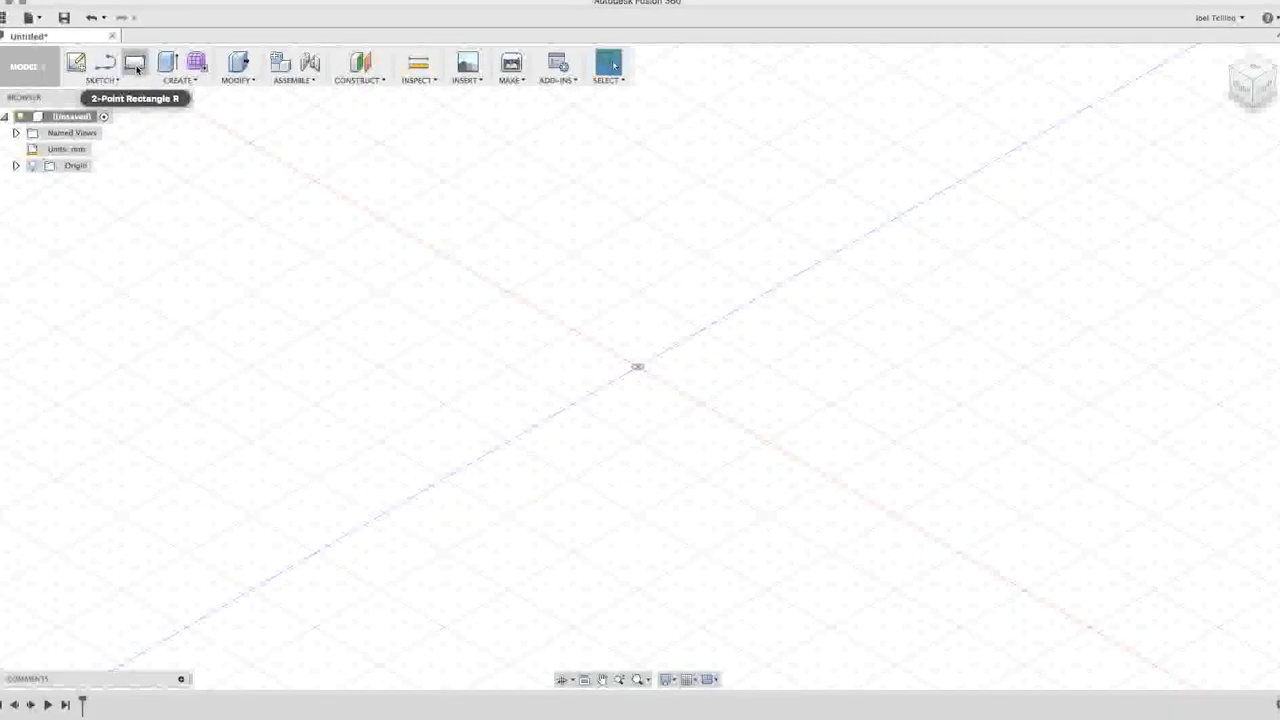
Start the 2-Point Rectangle tool for the first sketch in a blank design
left_click(135, 64)
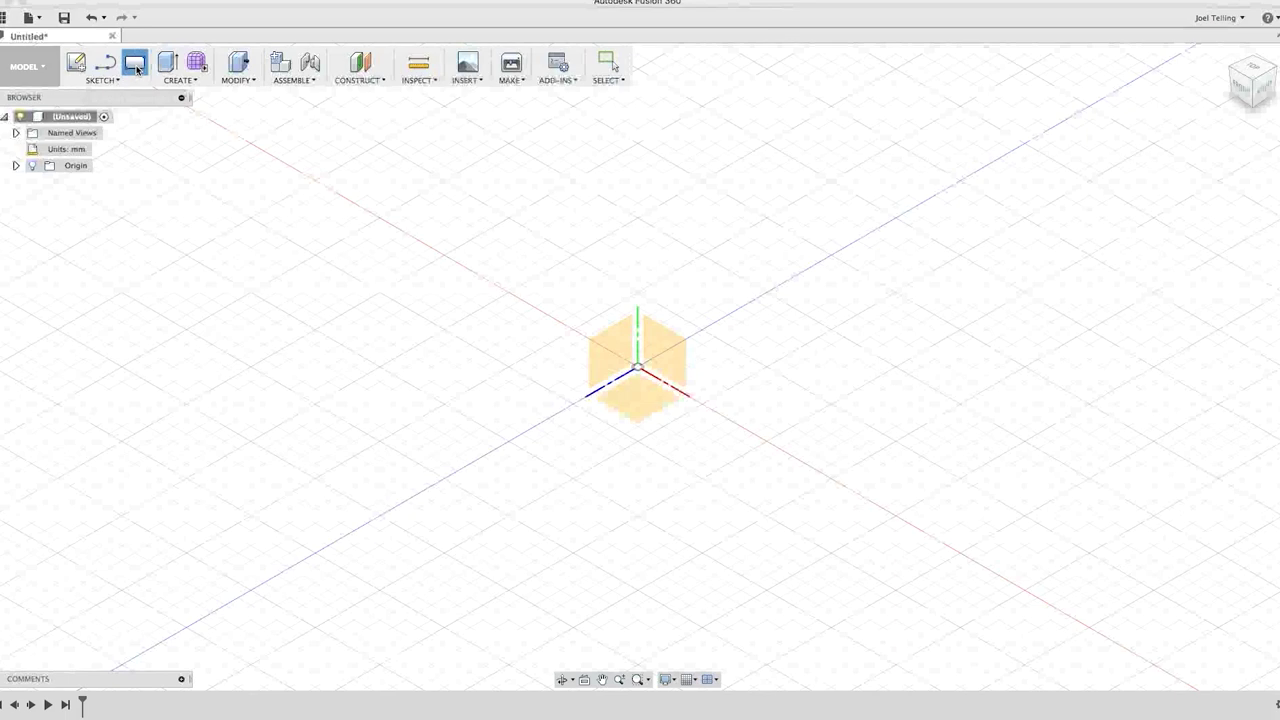
Draw a 34.19 by 44.47 mm rectangle from the origin on the bottom ground plane
left_click(652, 402)
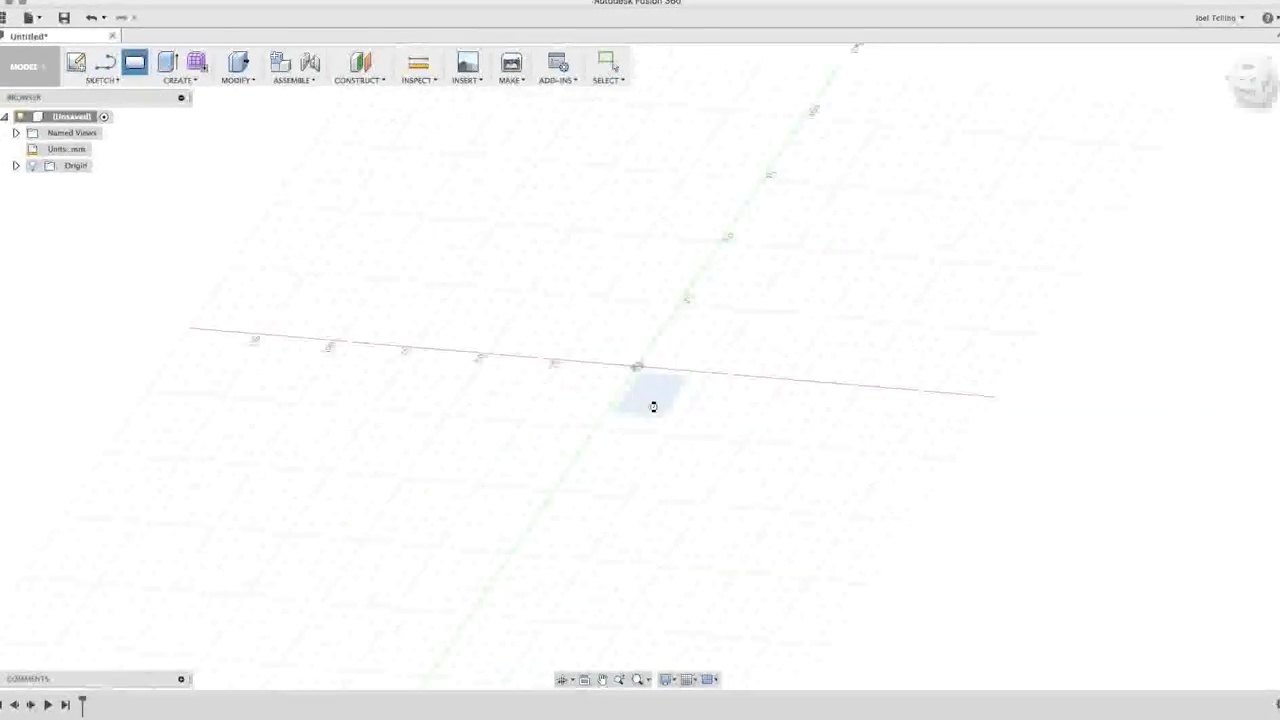
left_click(586, 334)
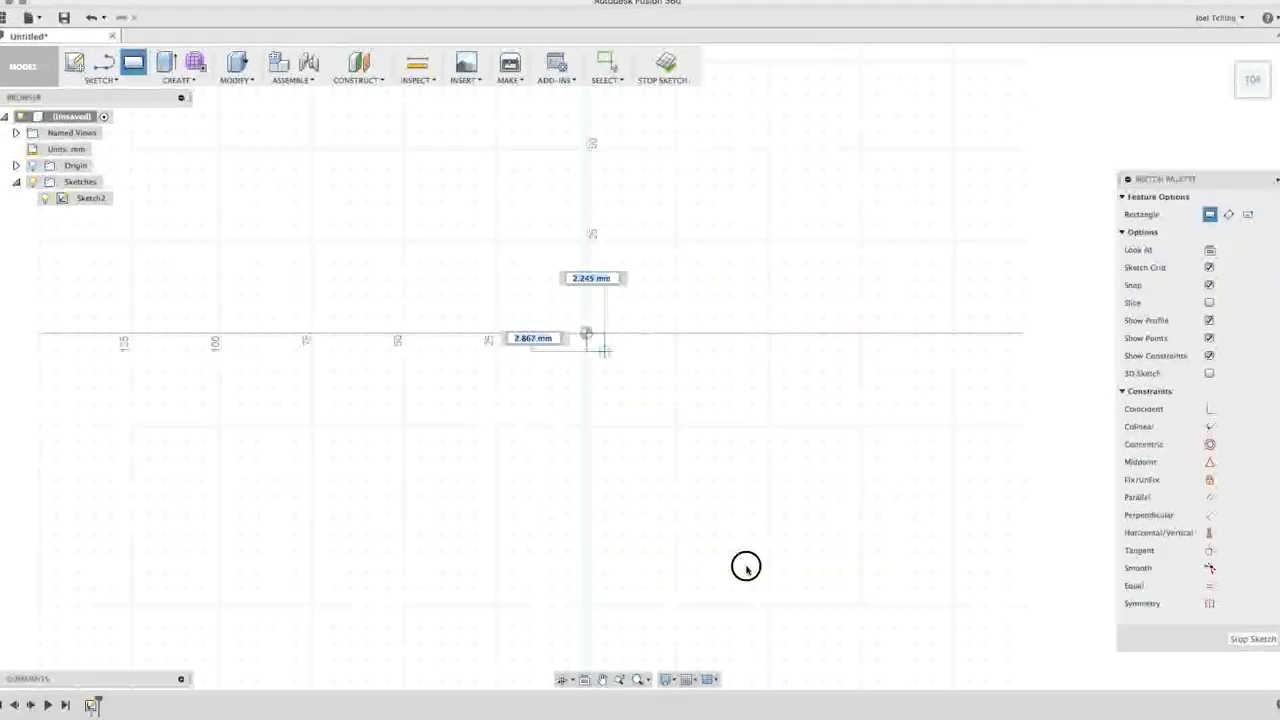
left_click(782, 605)
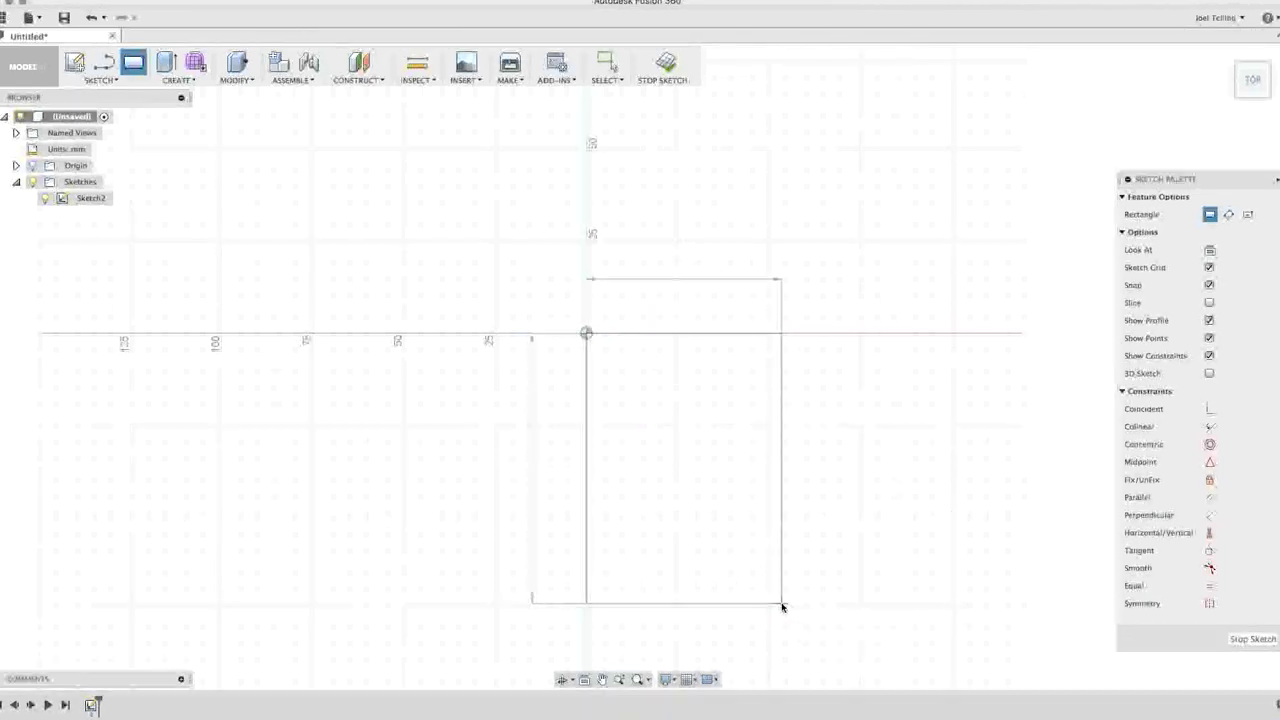
type("50")
key("Tab")
type("44")
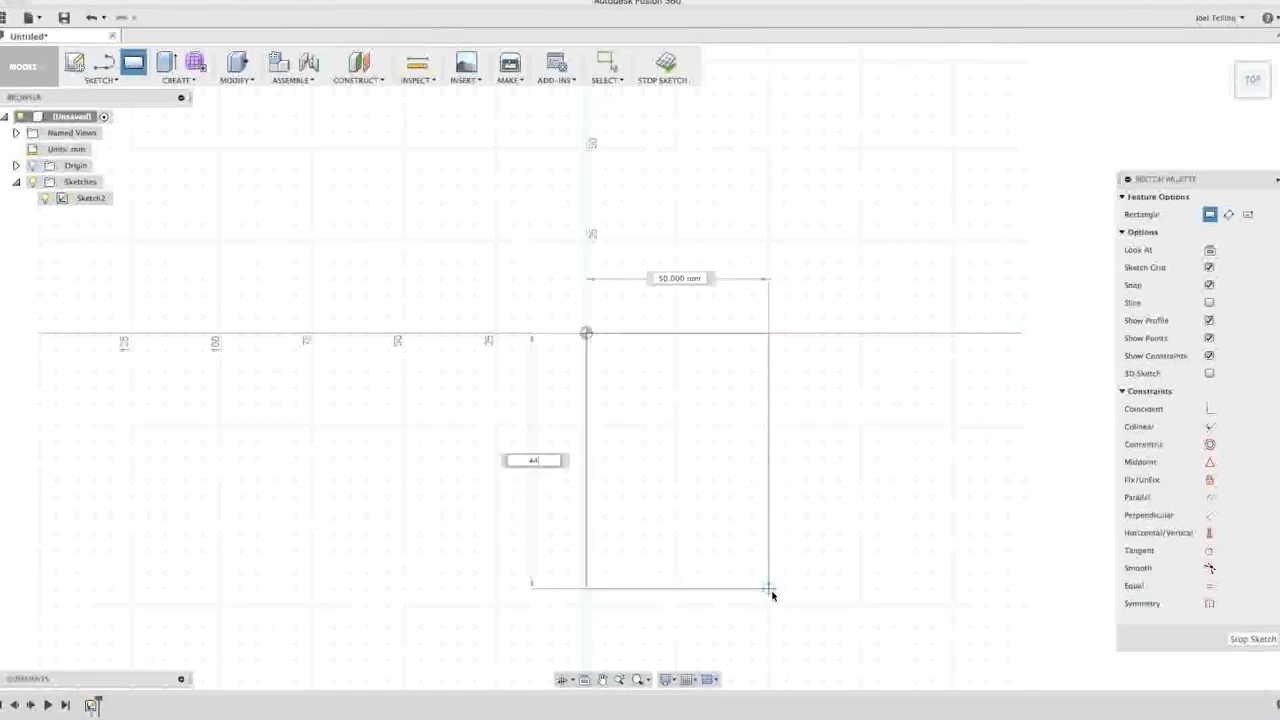
type(".47")
key("Tab")
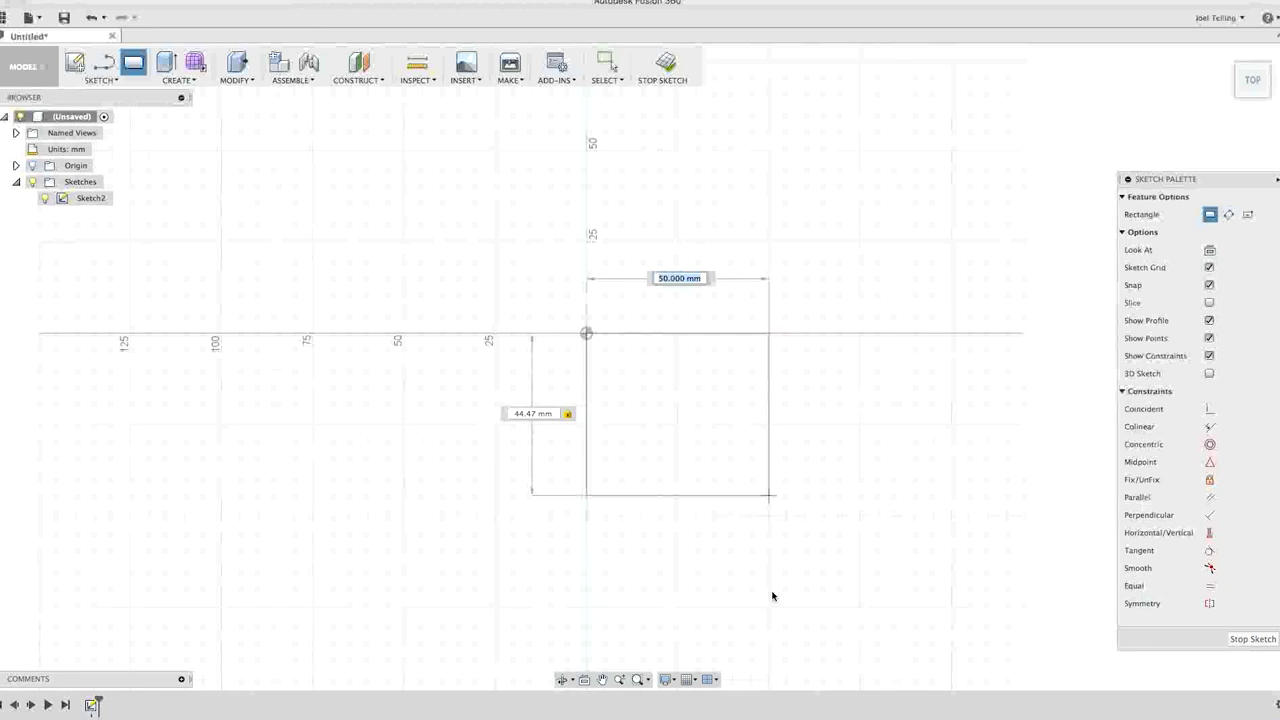
type("34.19")
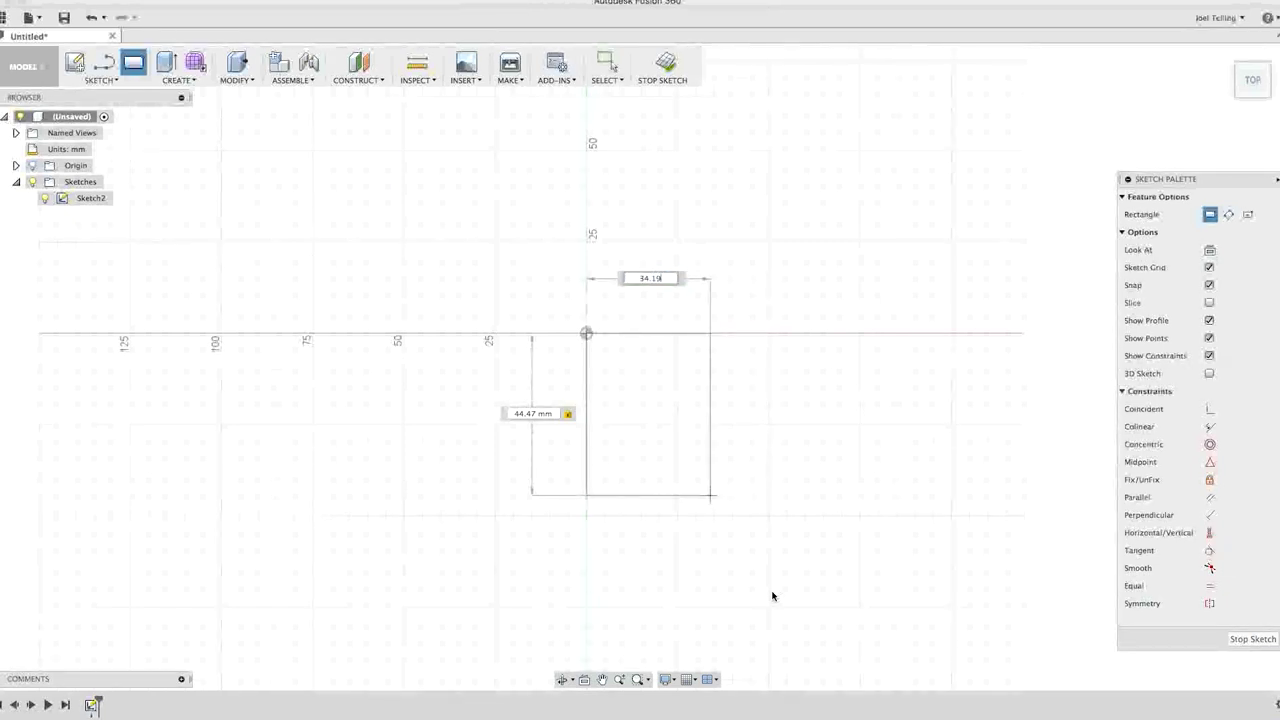
key("Return")
scroll(780, 520, "up", 5)
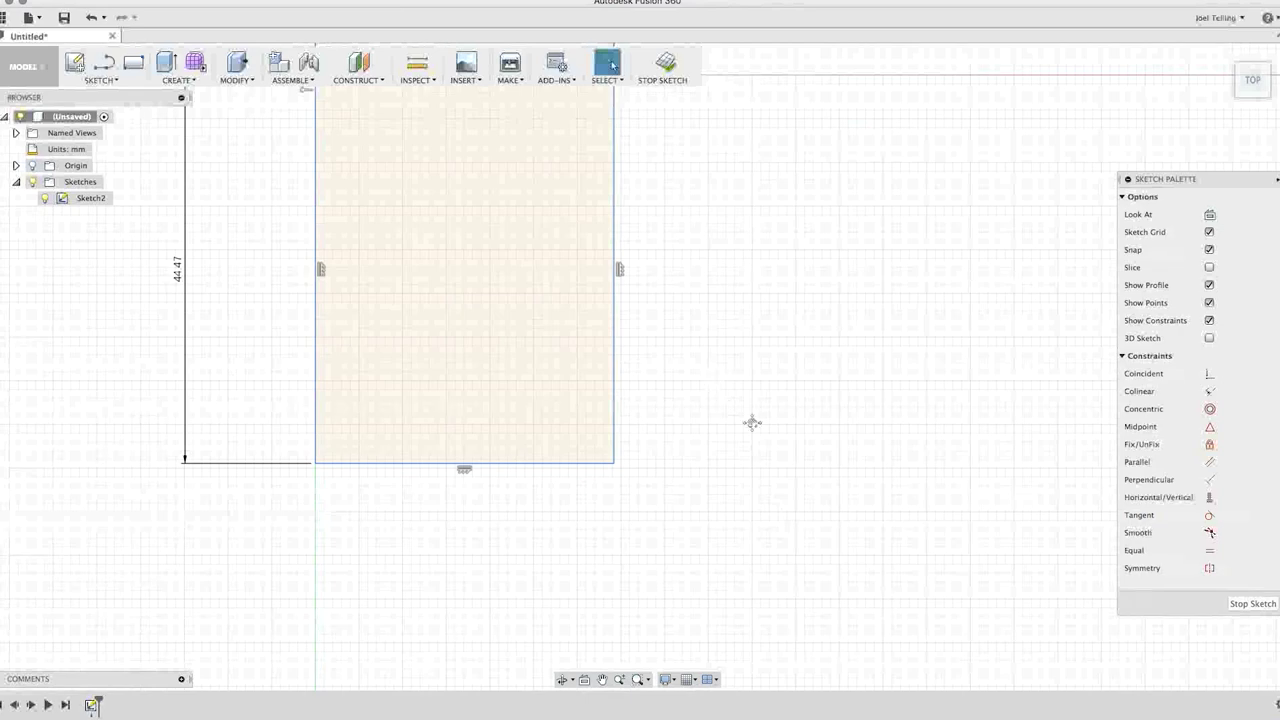
Draw one vertical and one horizontal line across the rectangle, edge to edge
middle_click_drag(752, 422, 917, 526)
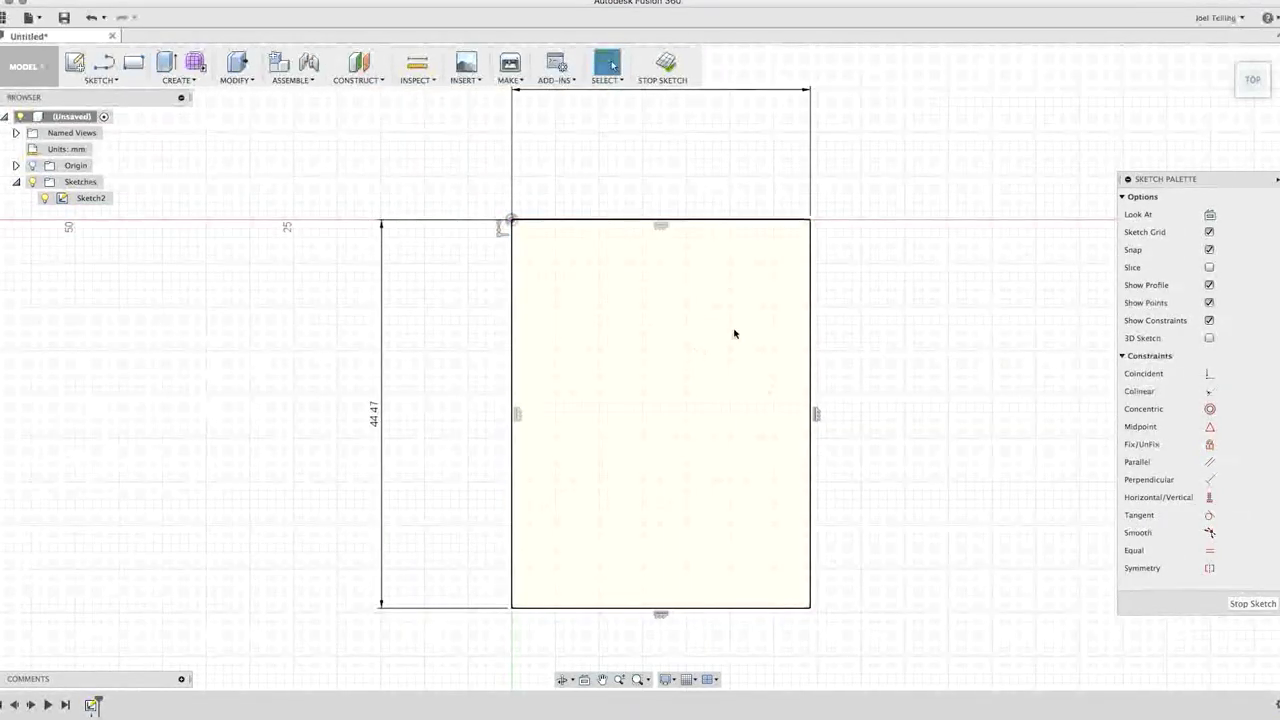
left_click(100, 80)
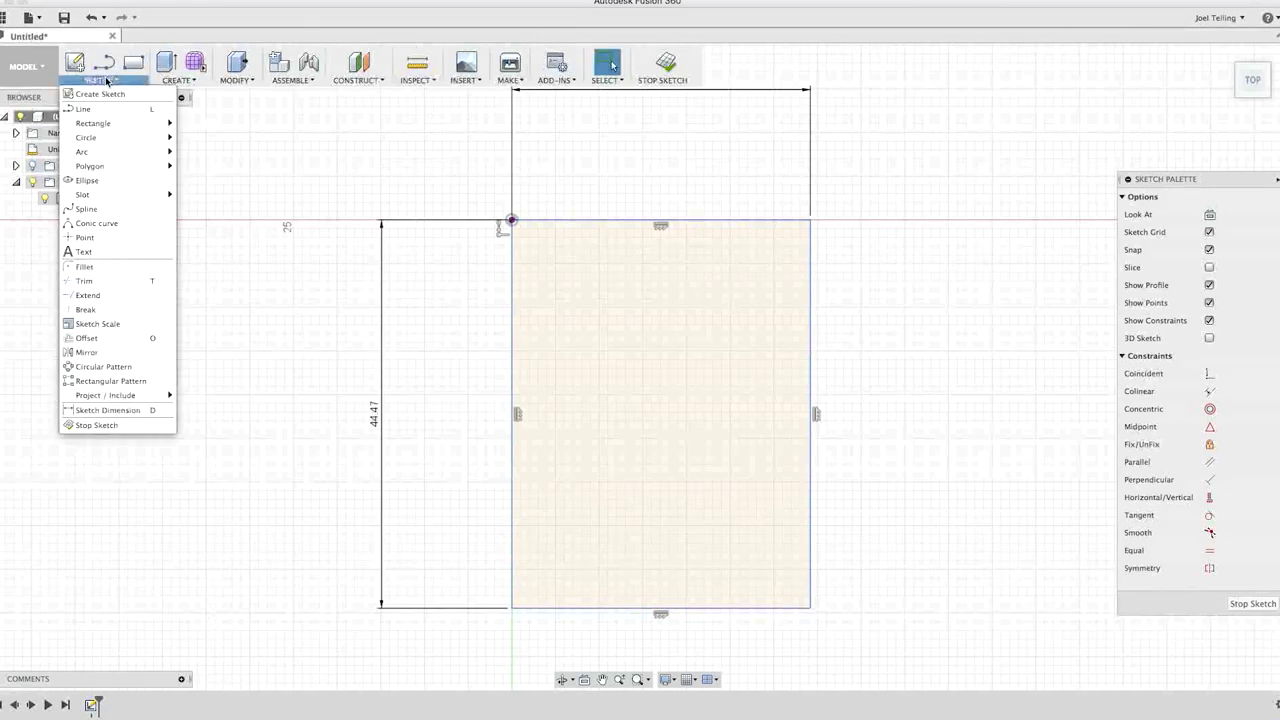
left_click(105, 109)
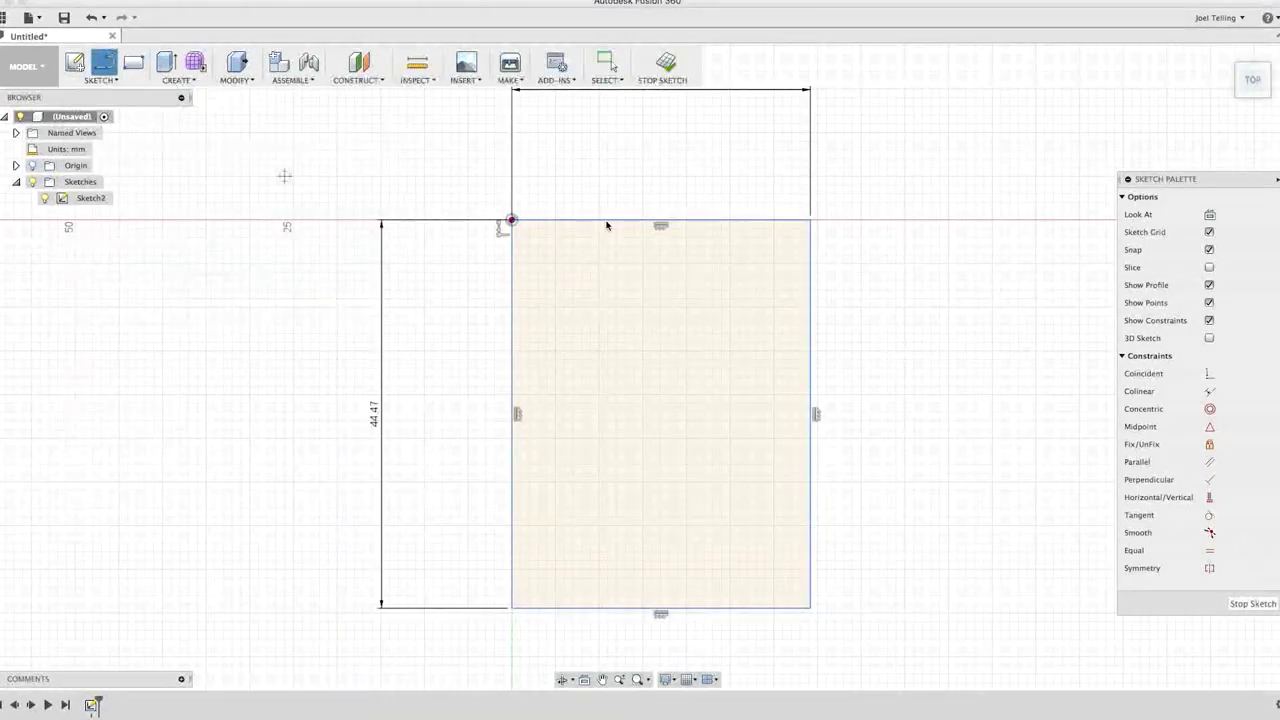
left_click(723, 221)
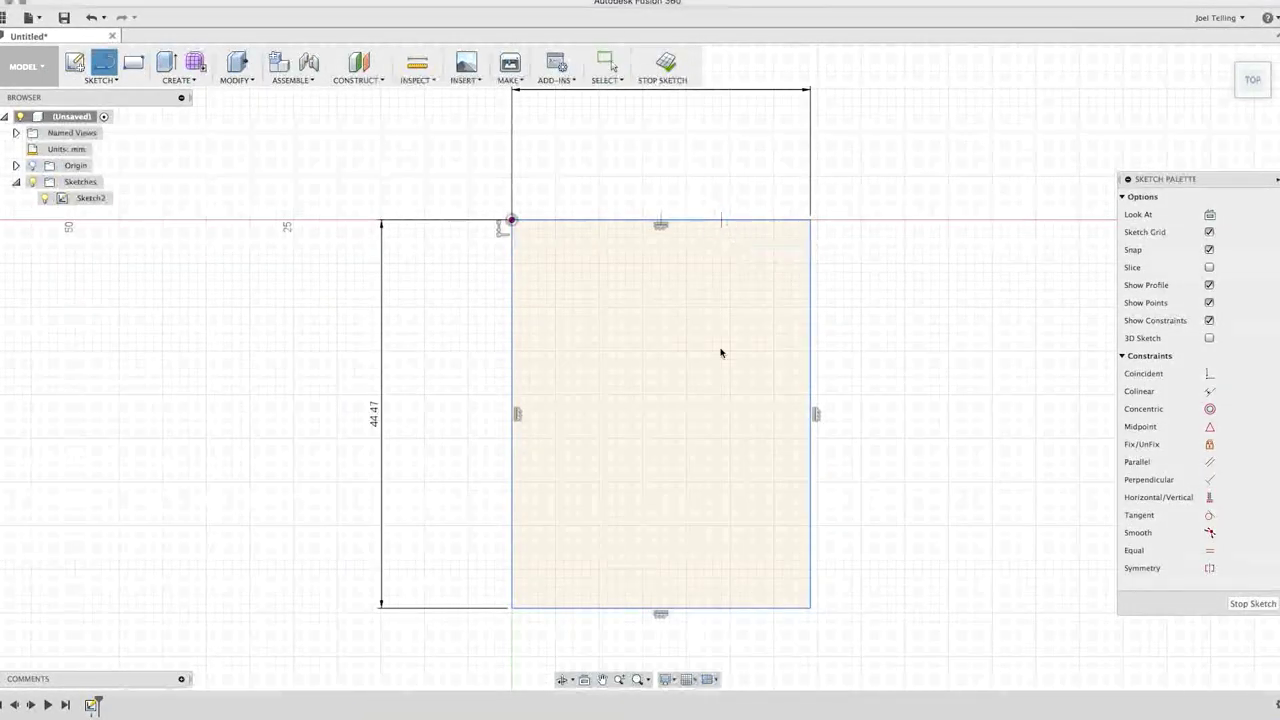
double_click(722, 607)
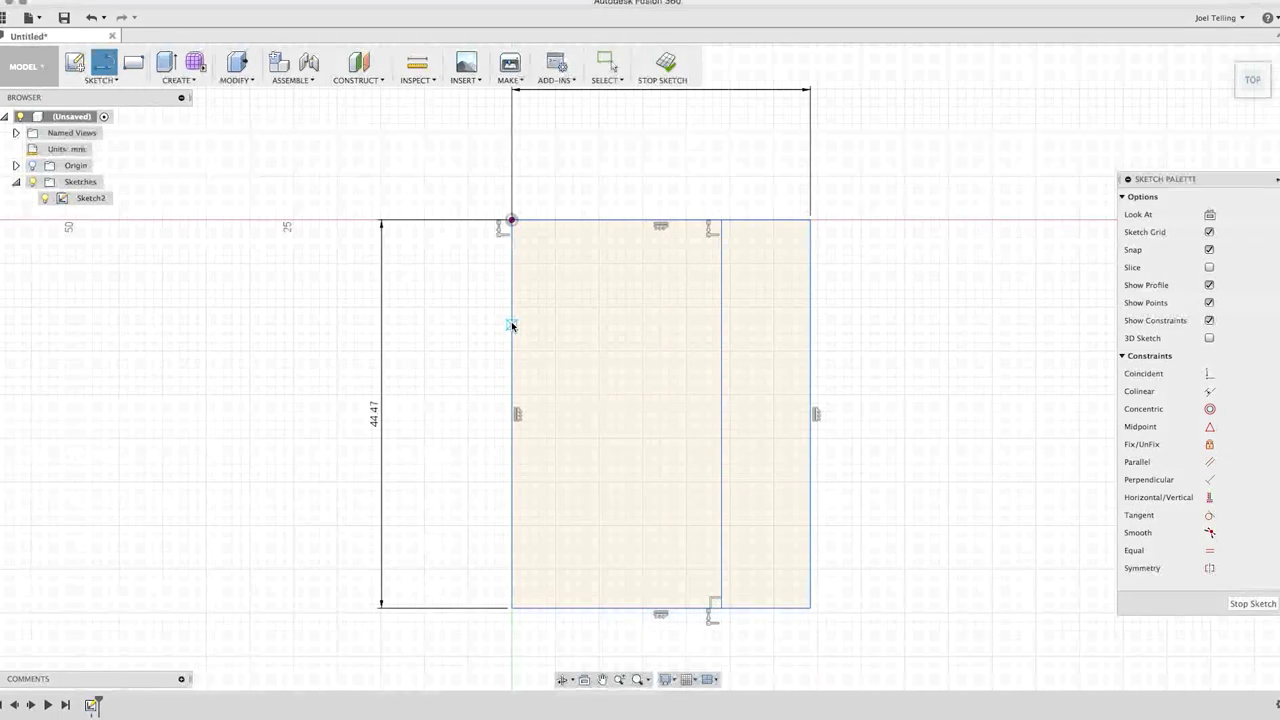
double_click(810, 326)
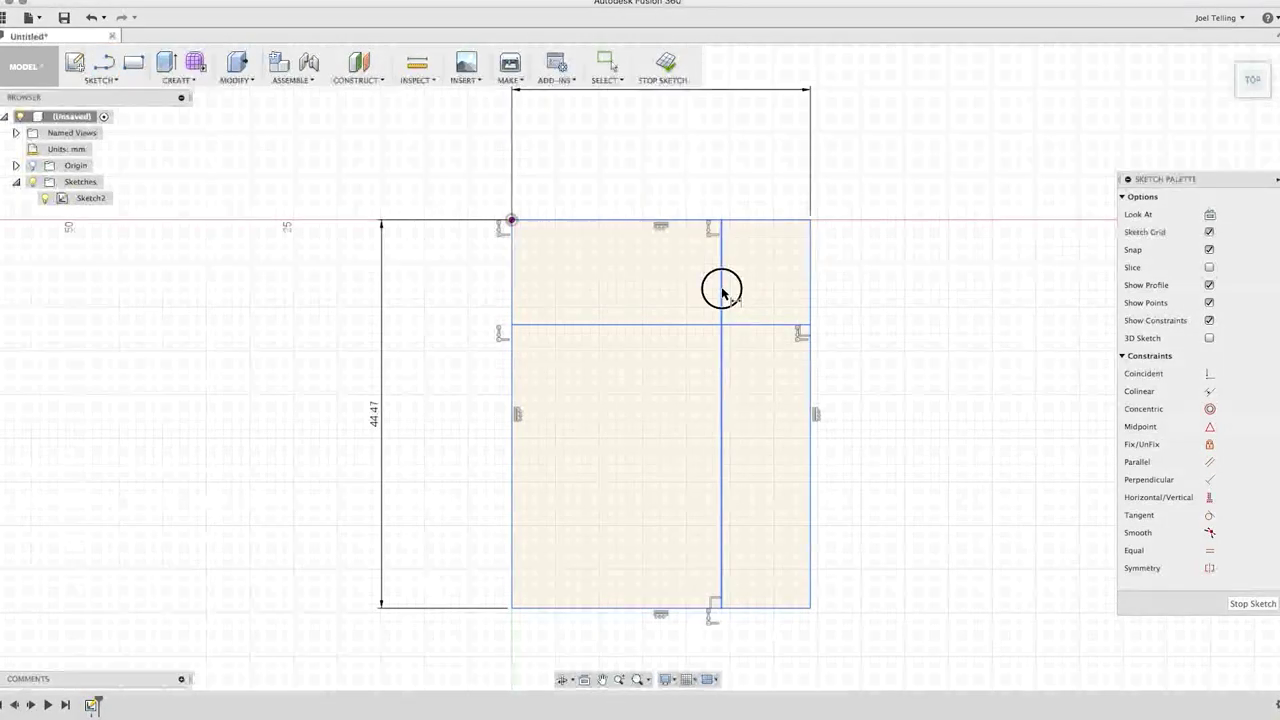
left_click(722, 290)
Dimension the vertical line 13.19 mm from the right edge and the horizontal line 20.77 mm below the top
left_click(812, 291)
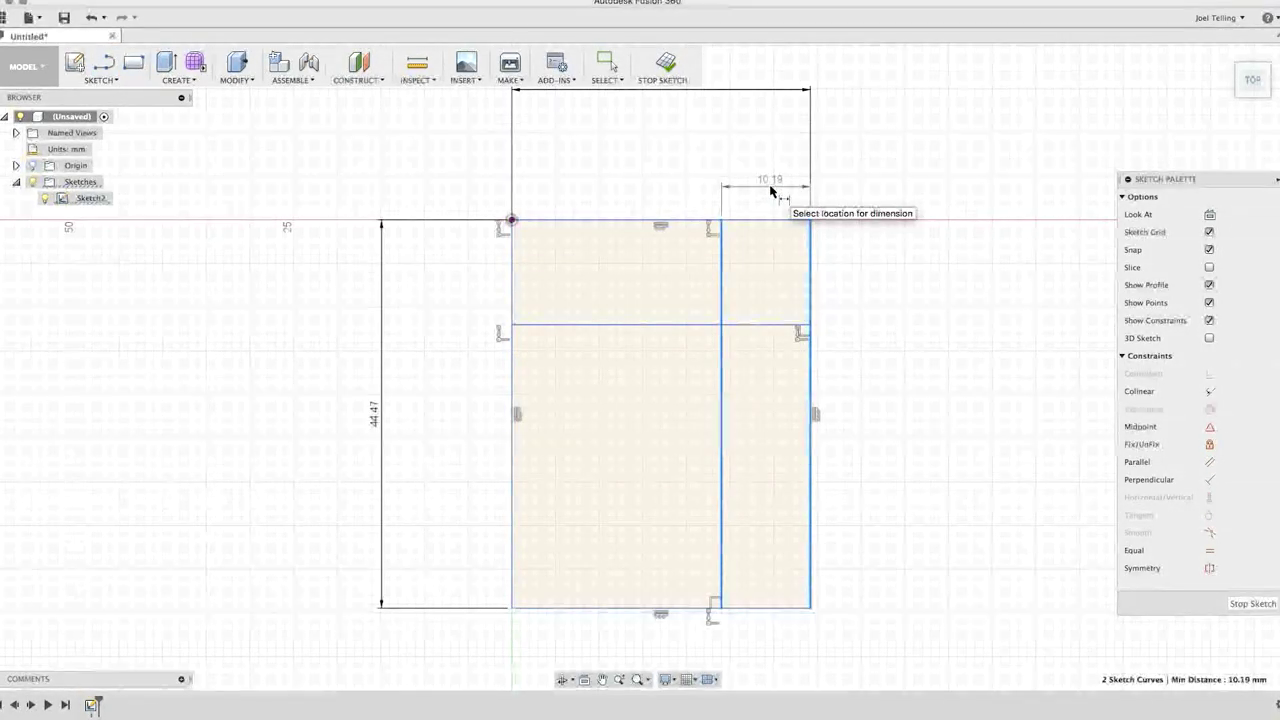
left_click(769, 191)
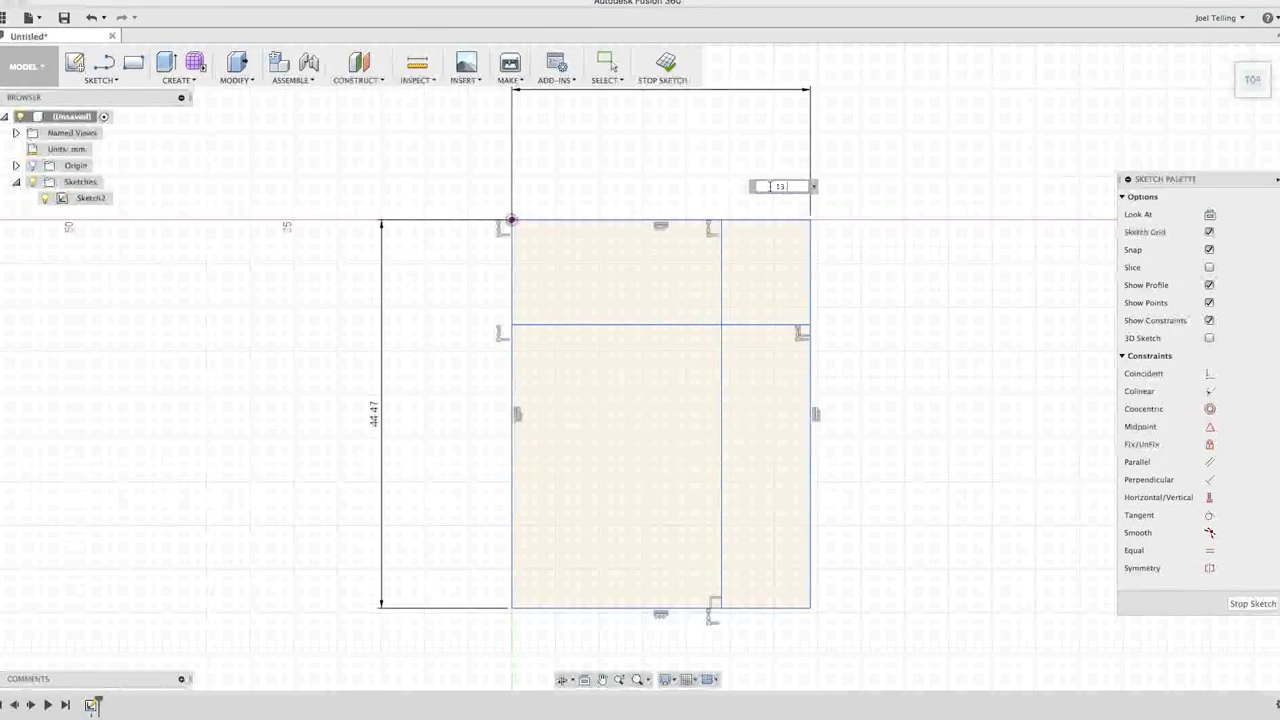
key("Return")
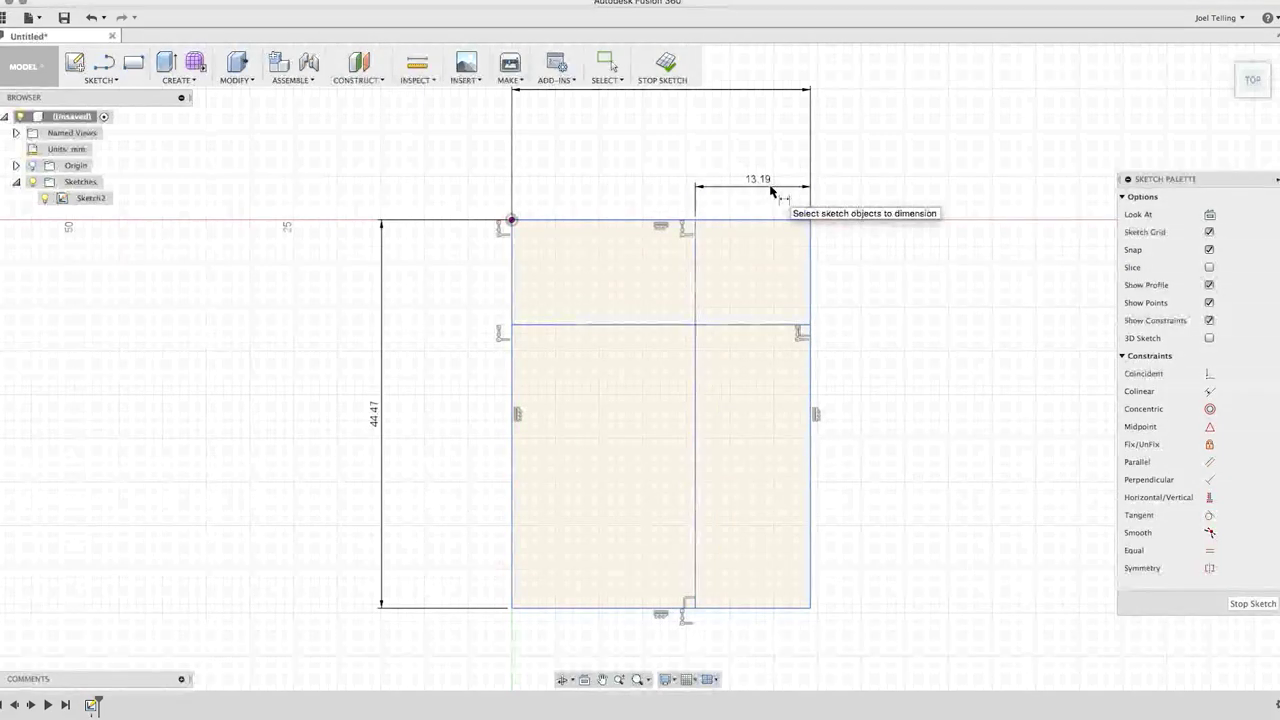
left_click(731, 324)
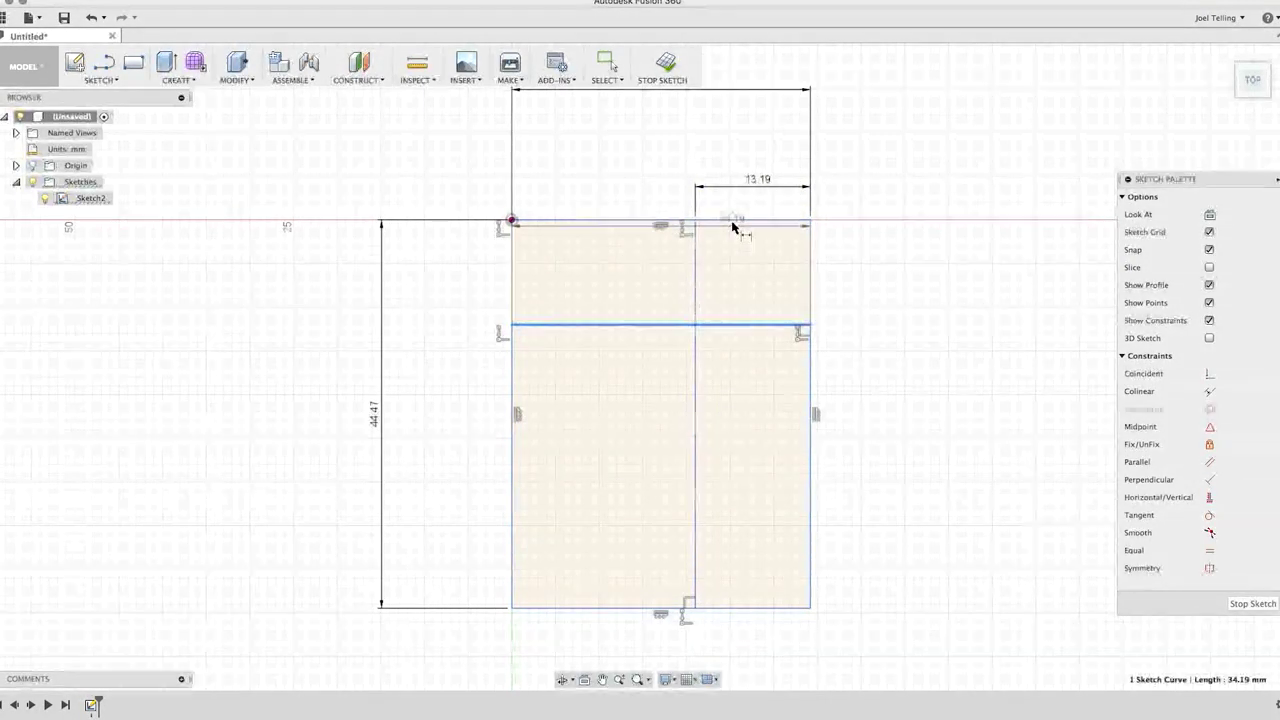
left_click(731, 221)
left_click(862, 251)
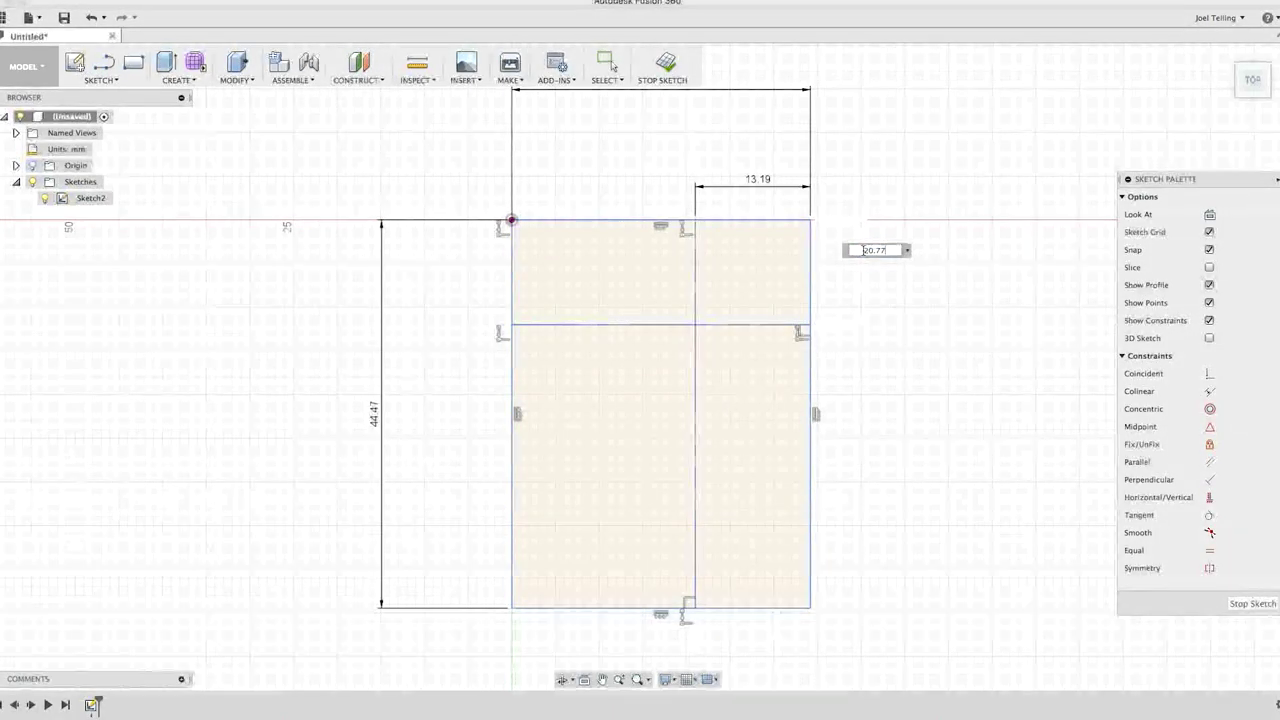
key("Return")
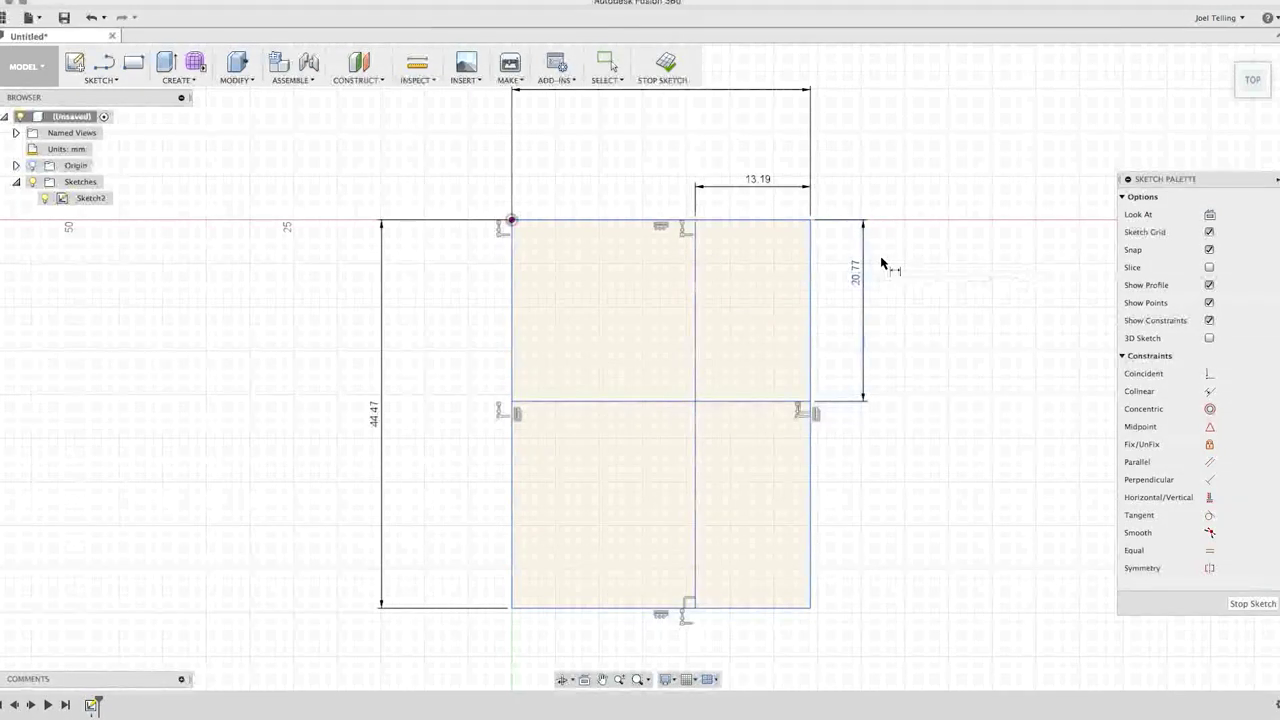
left_click(108, 80)
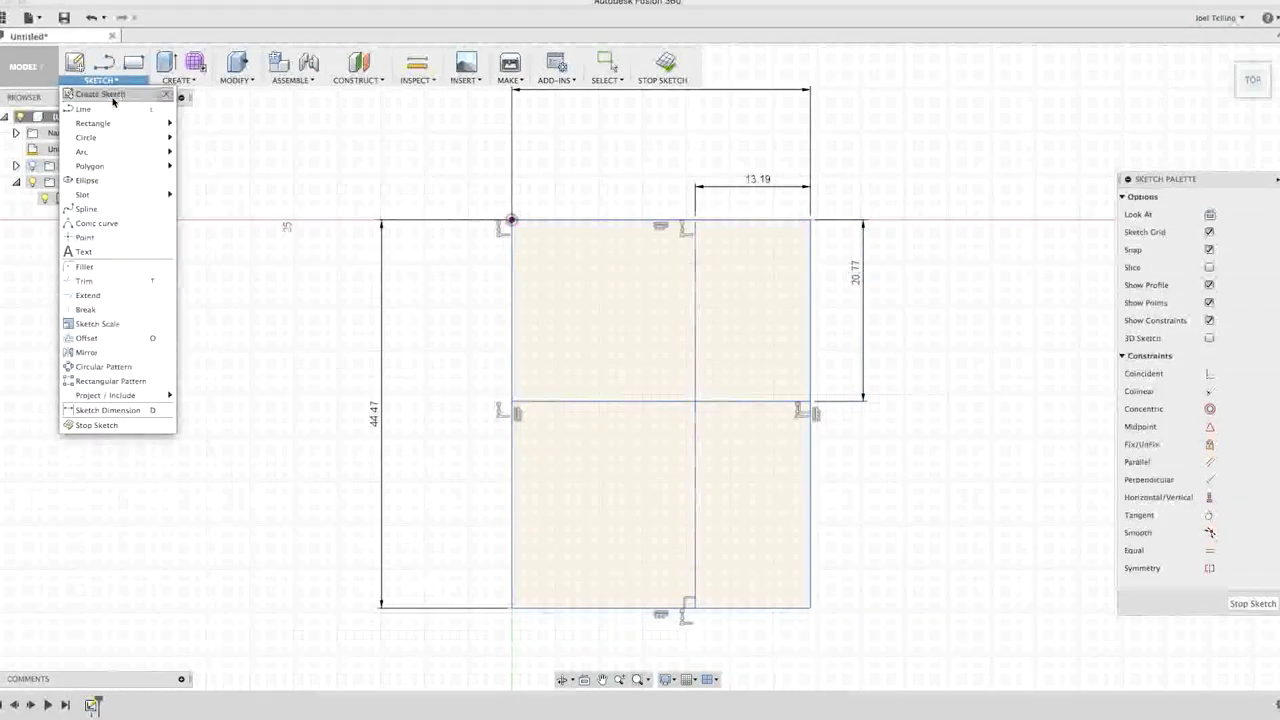
Draw two concentric circles, 11.32 mm and a smaller one, at the inner lines' intersection
mouse_move(112, 125)
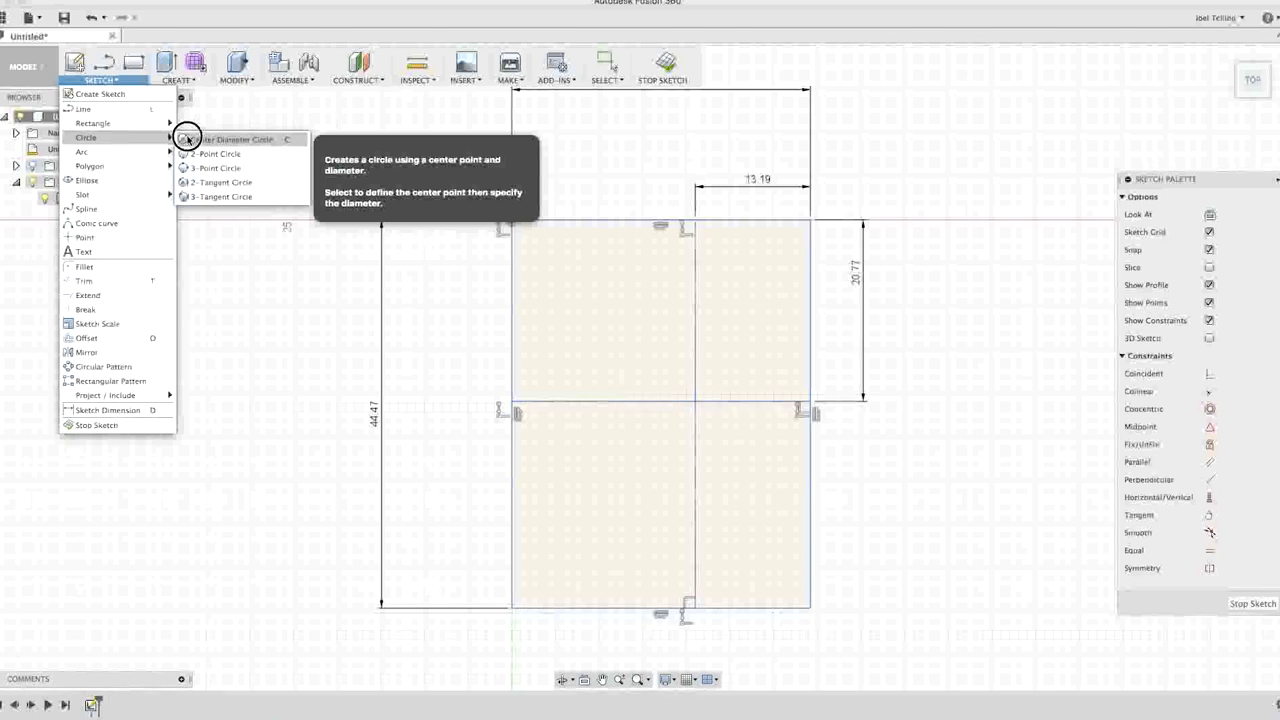
left_click(188, 139)
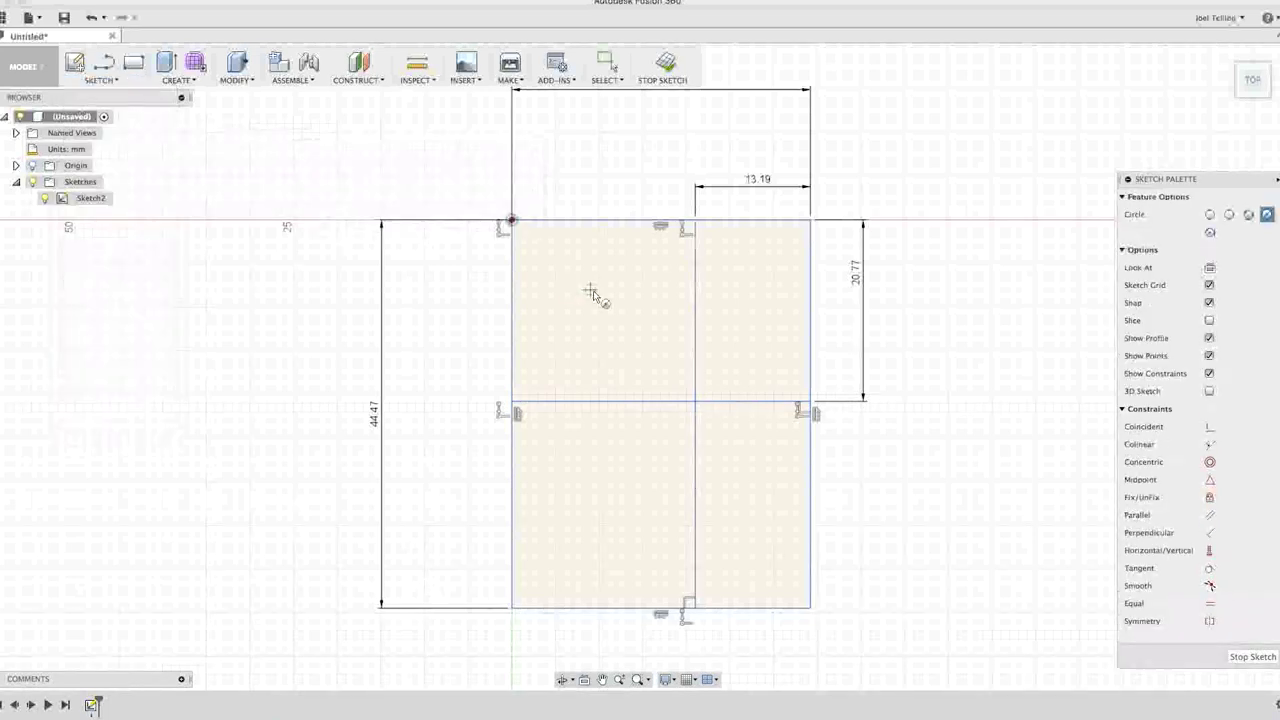
left_click(696, 402)
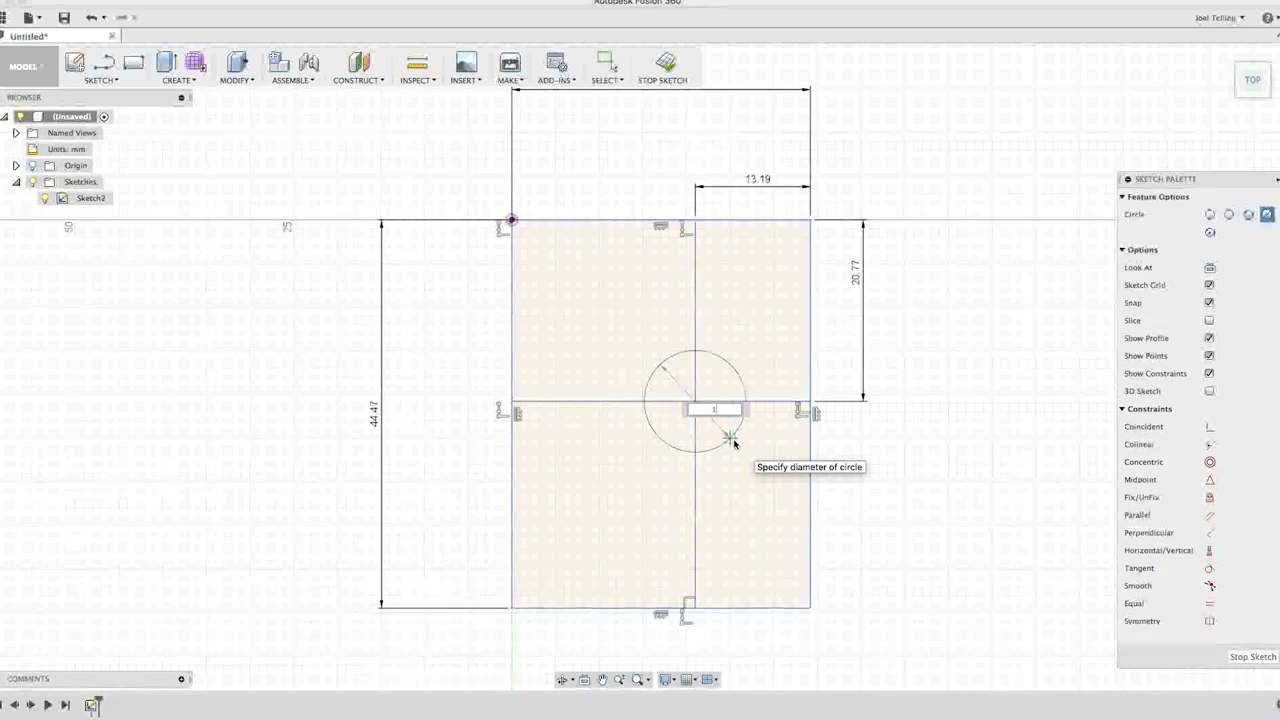
left_click(735, 443)
key("Escape")
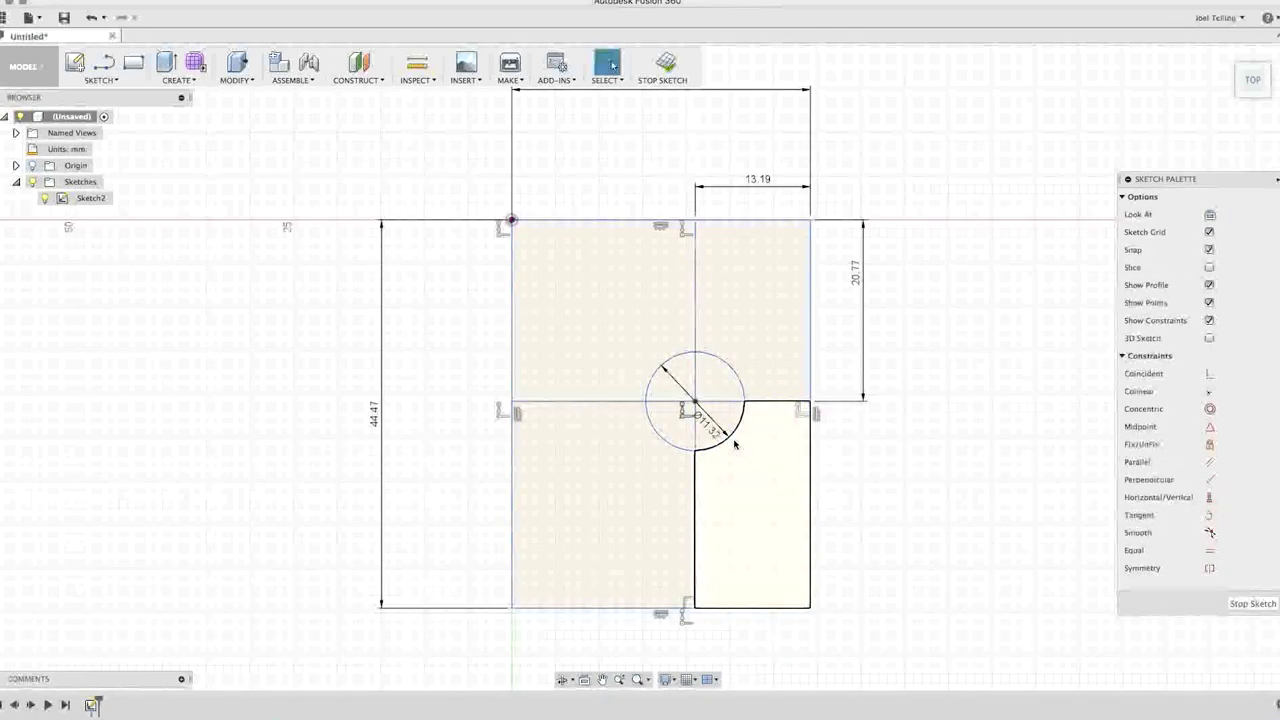
key("c")
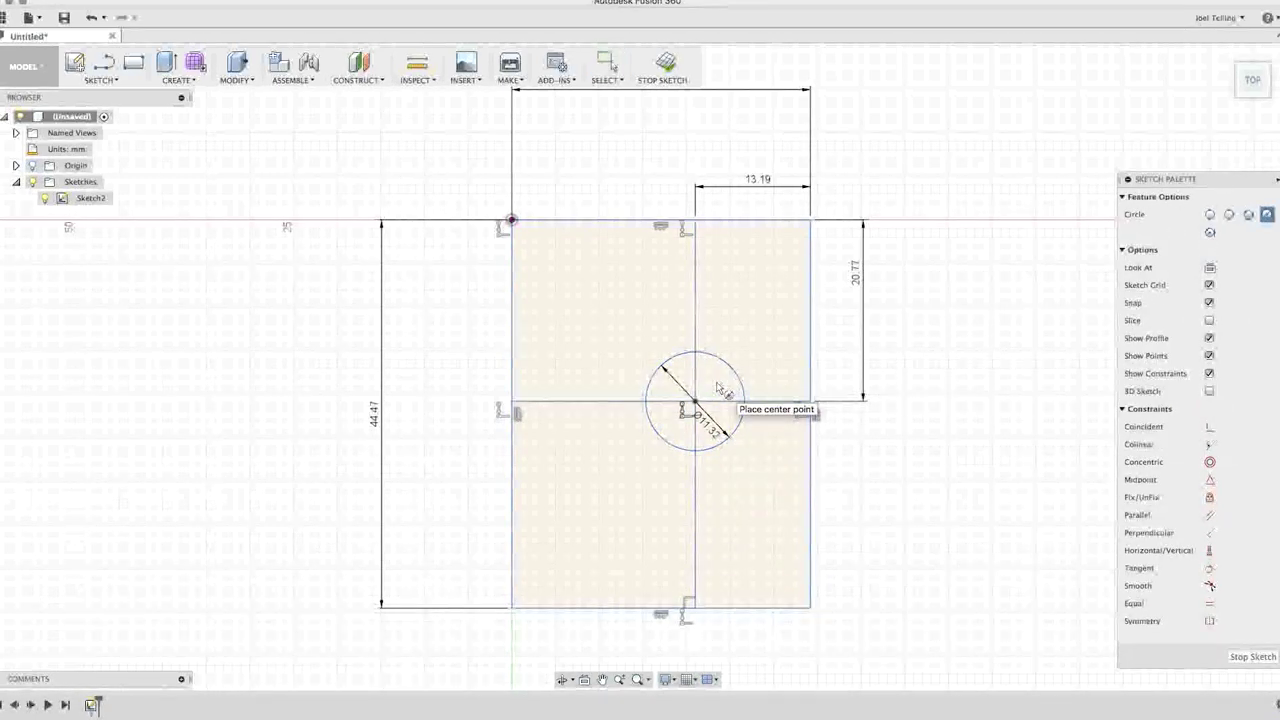
left_click(700, 406)
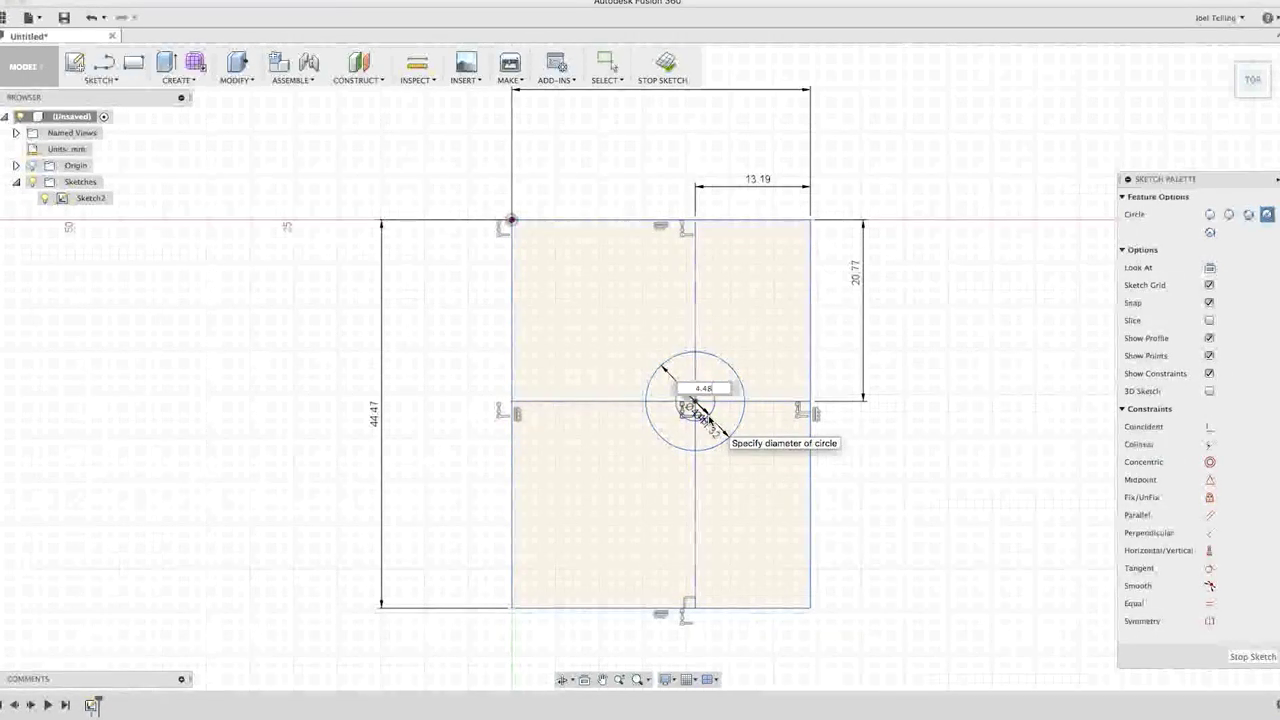
left_click(708, 415)
key("Escape")
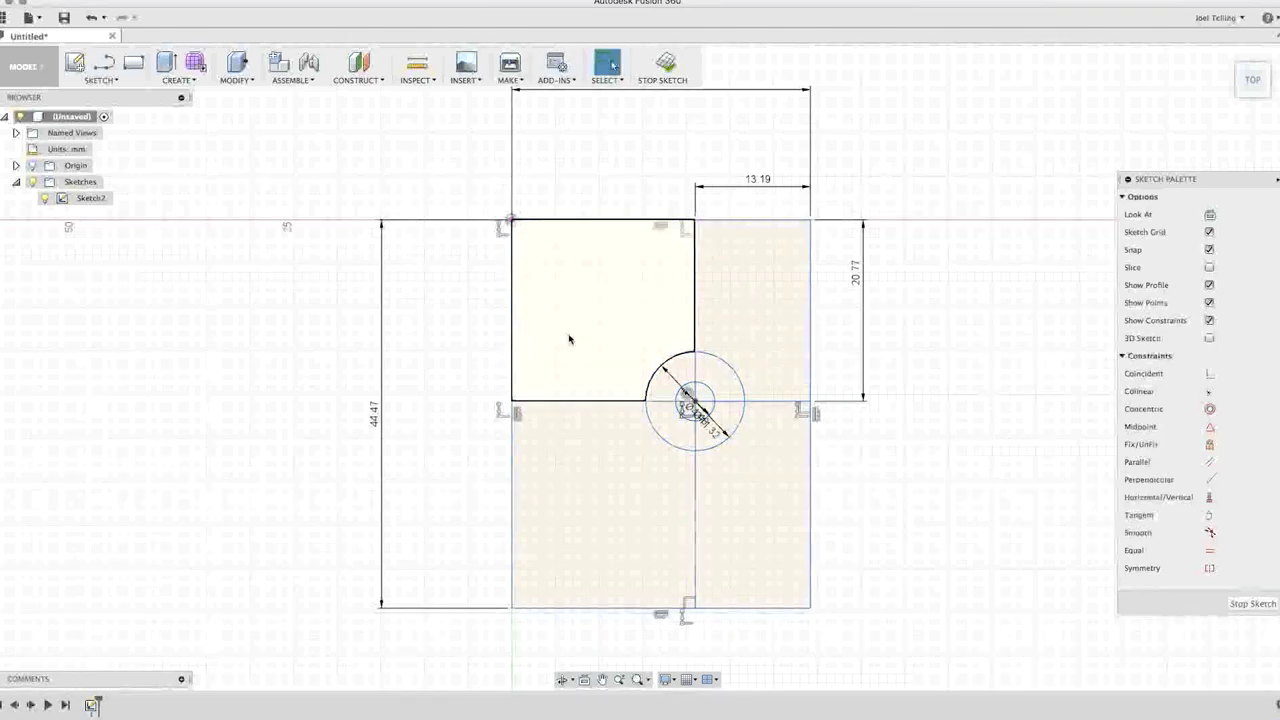
Delete the inner vertical line and the horizontal midline along with their dimensions
left_click(696, 286)
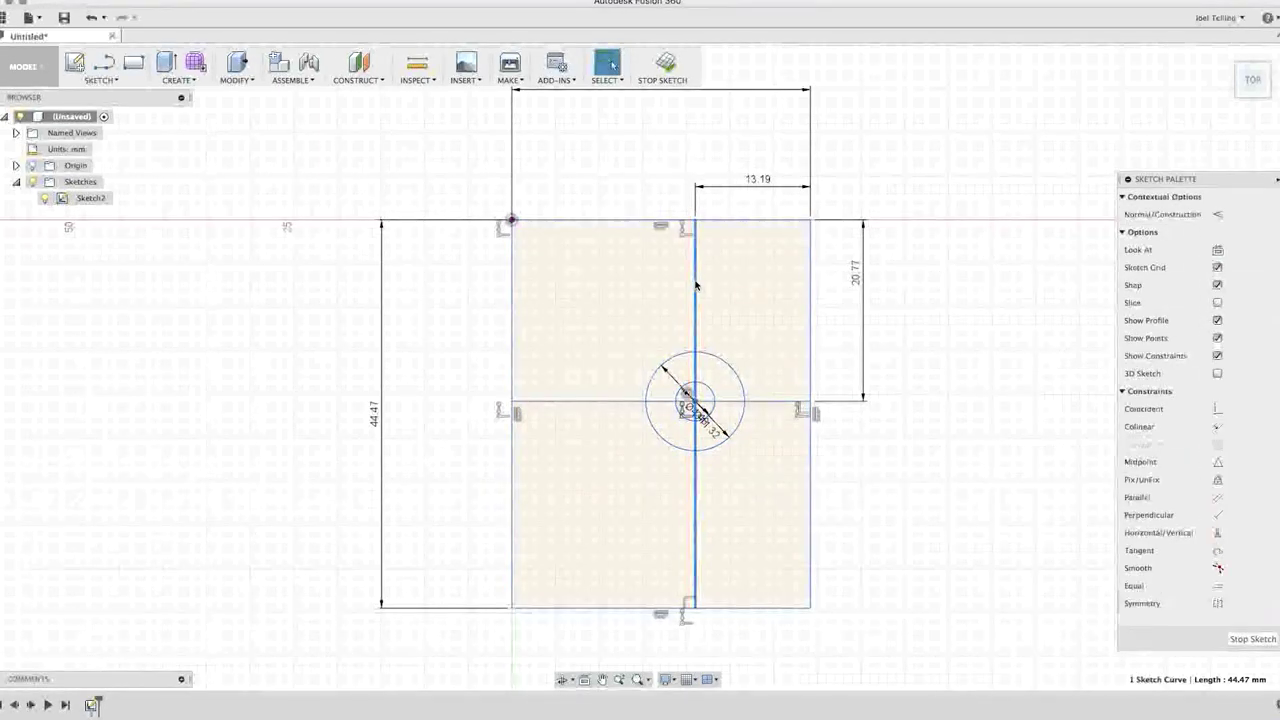
key("Delete")
left_click(602, 401)
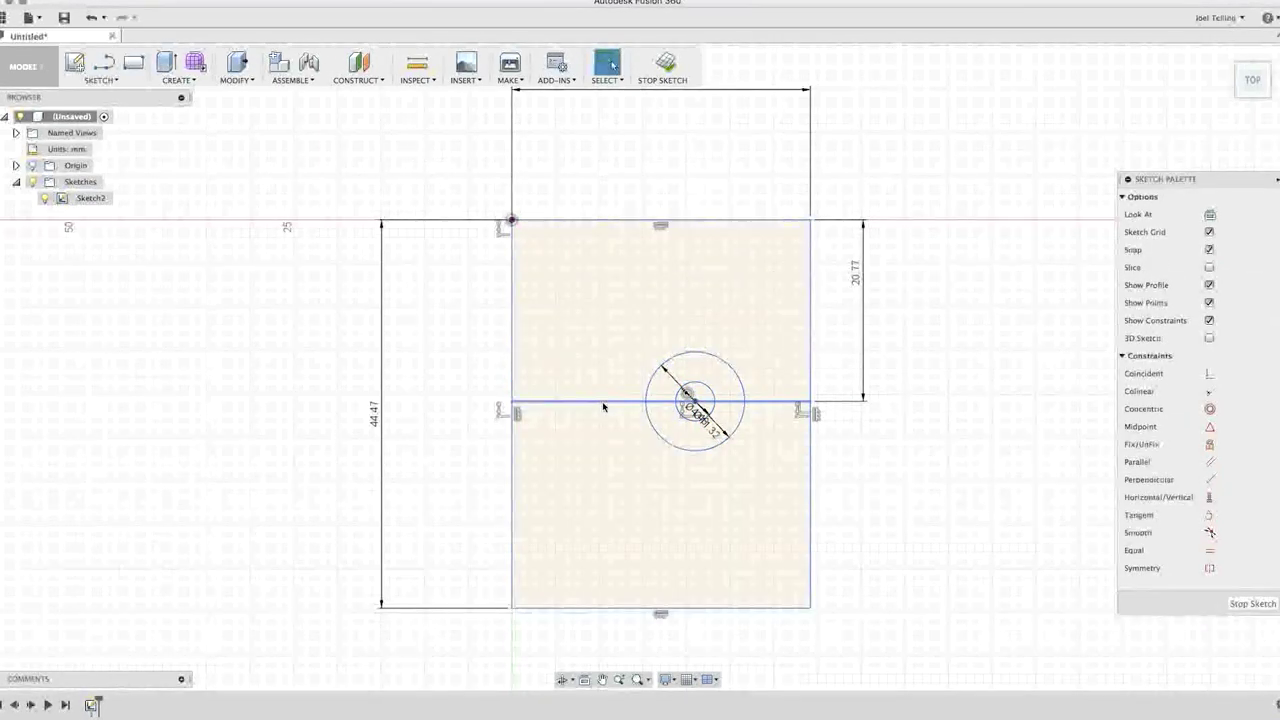
key("Delete")
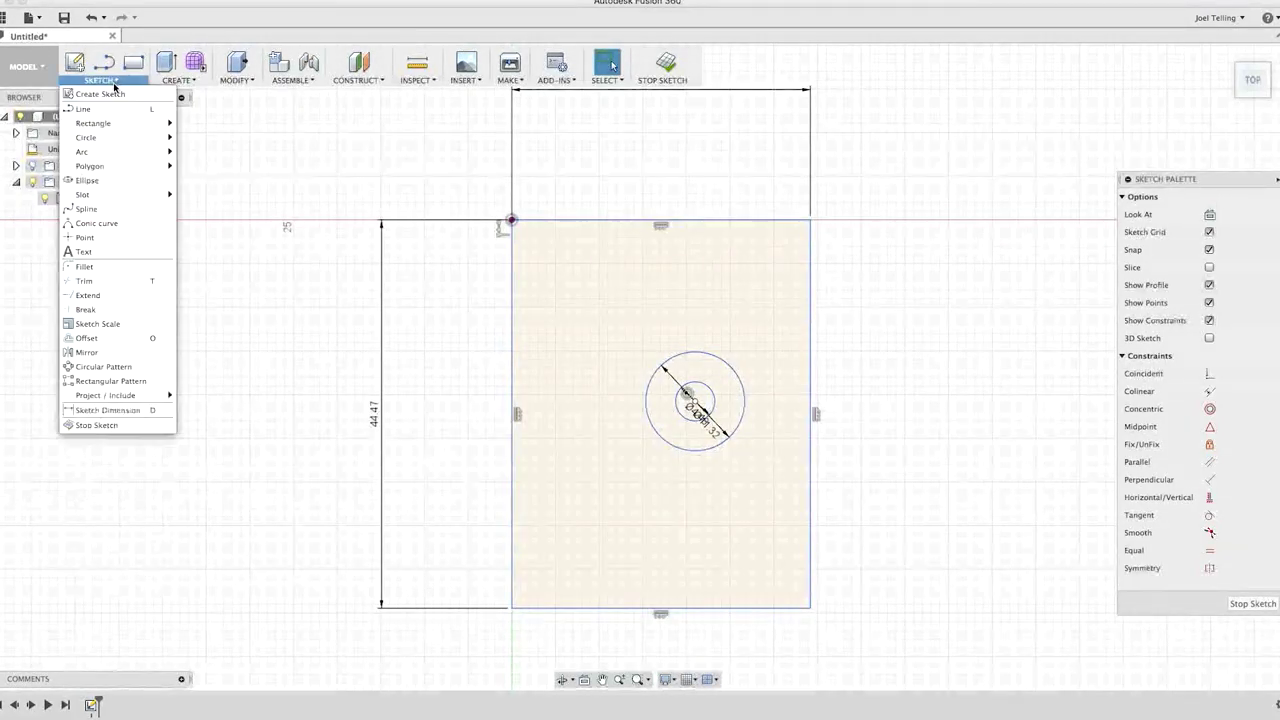
Draw a top-to-bottom vertical line and dimension it 8.53 mm from the right edge
left_click(144, 109)
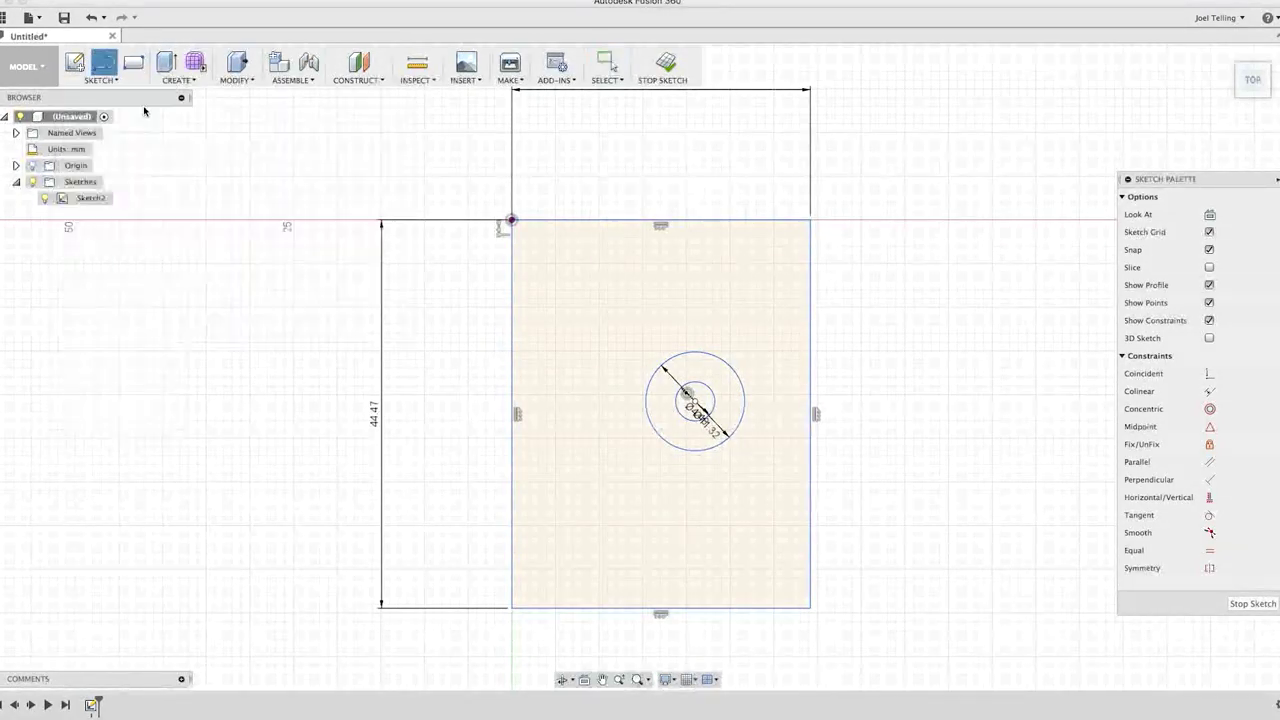
left_click(739, 220)
double_click(741, 608)
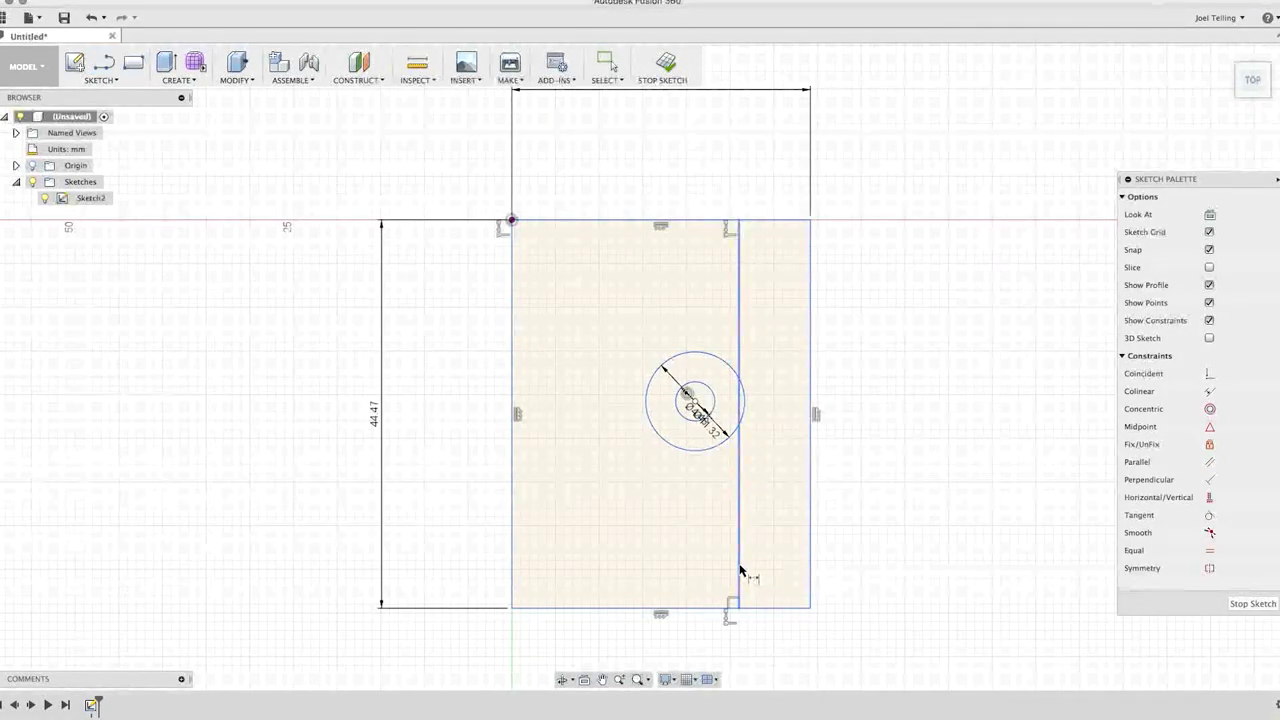
left_click(741, 576)
left_click(811, 573)
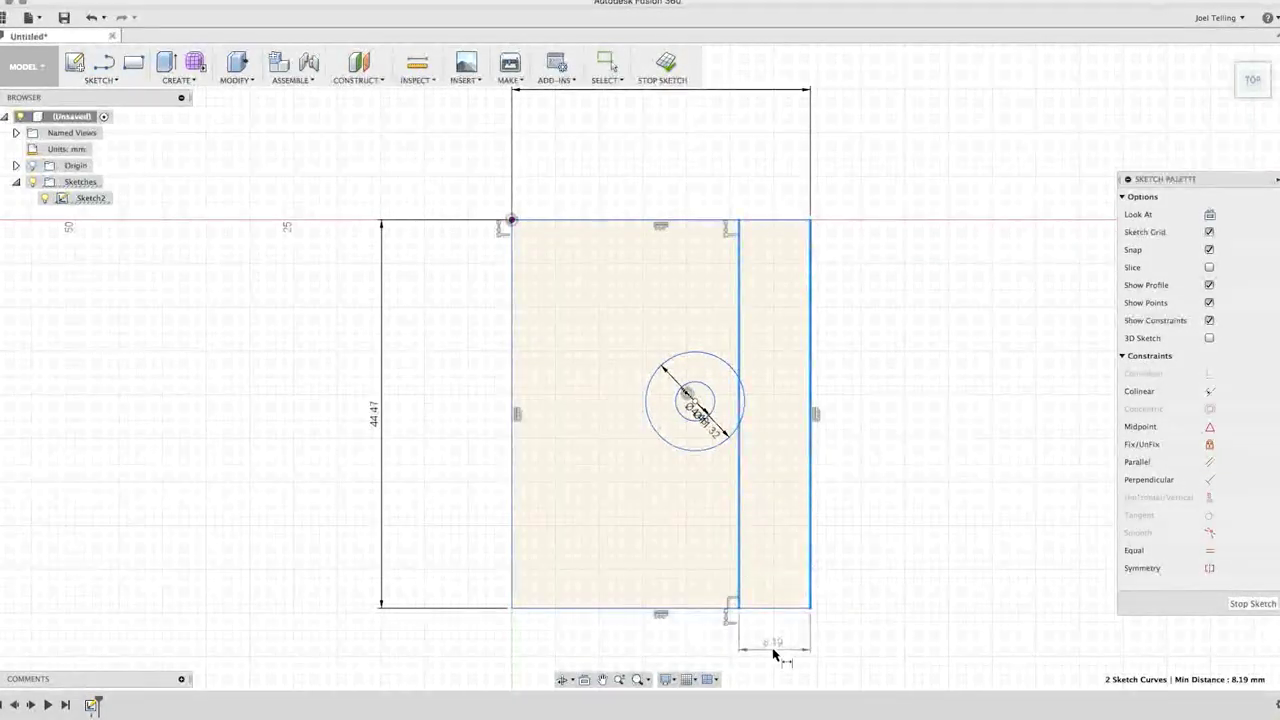
left_click(771, 650)
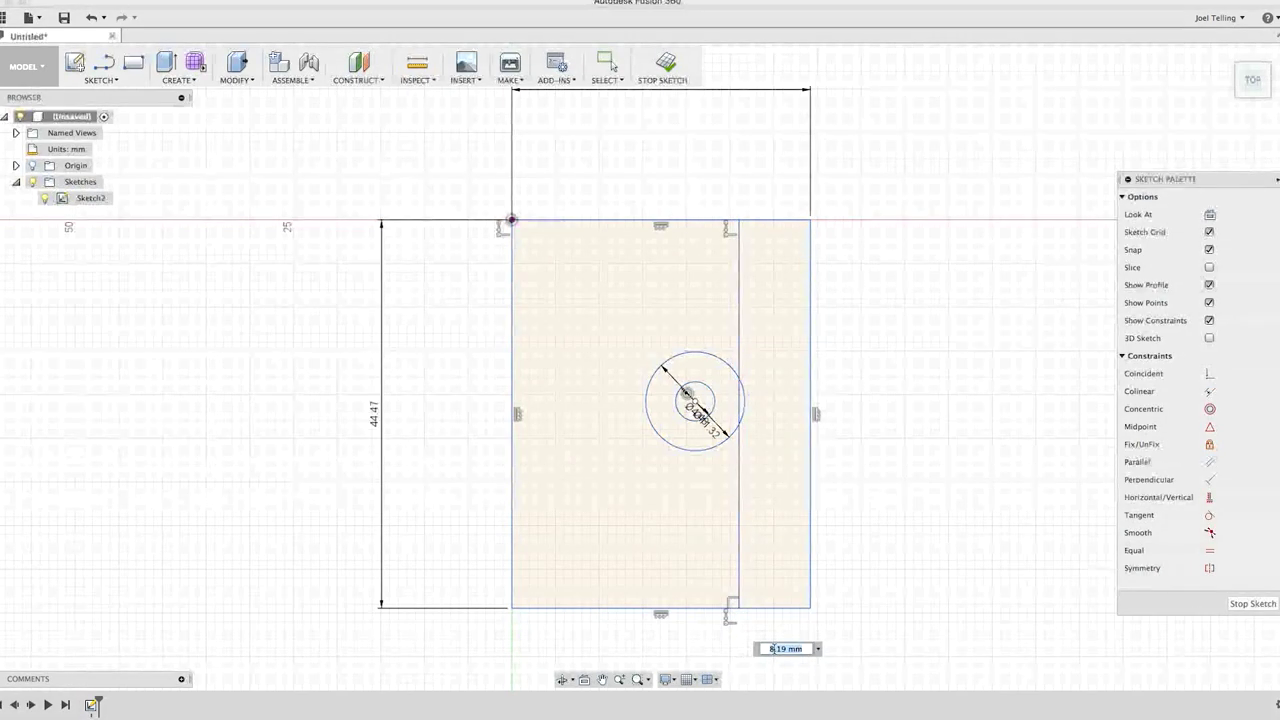
type("8.53")
key("Return")
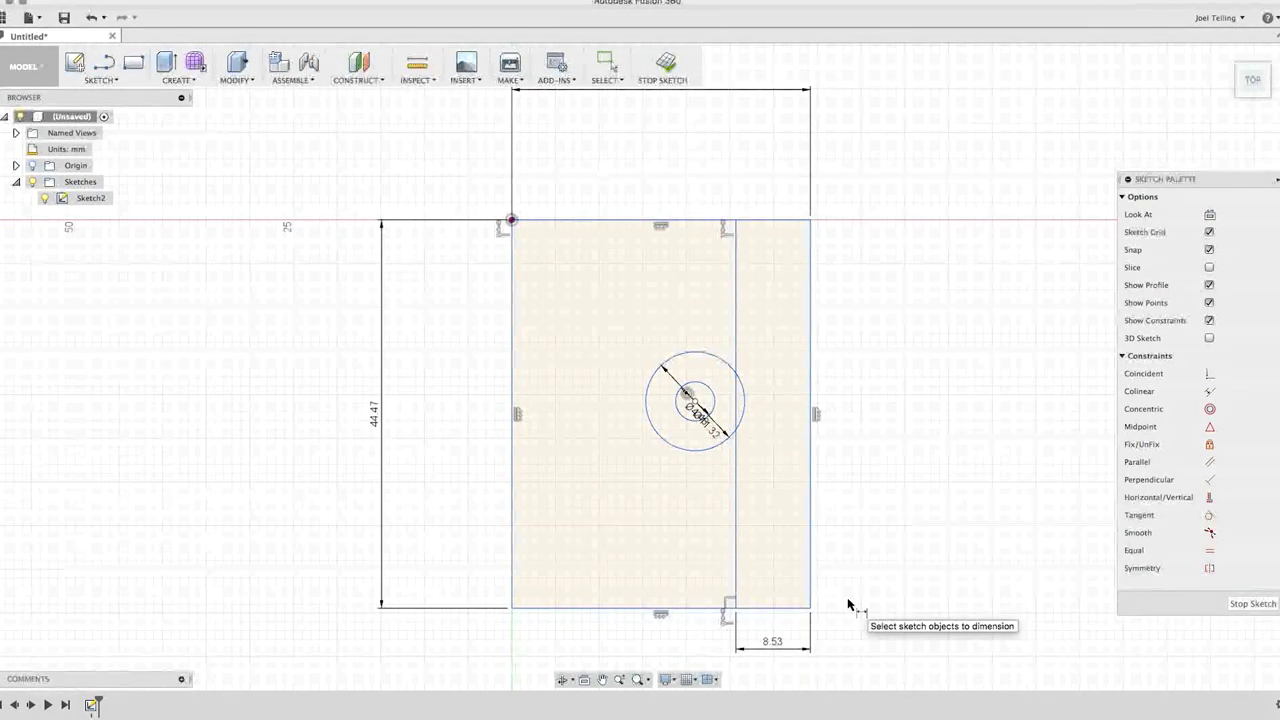
key("Escape")
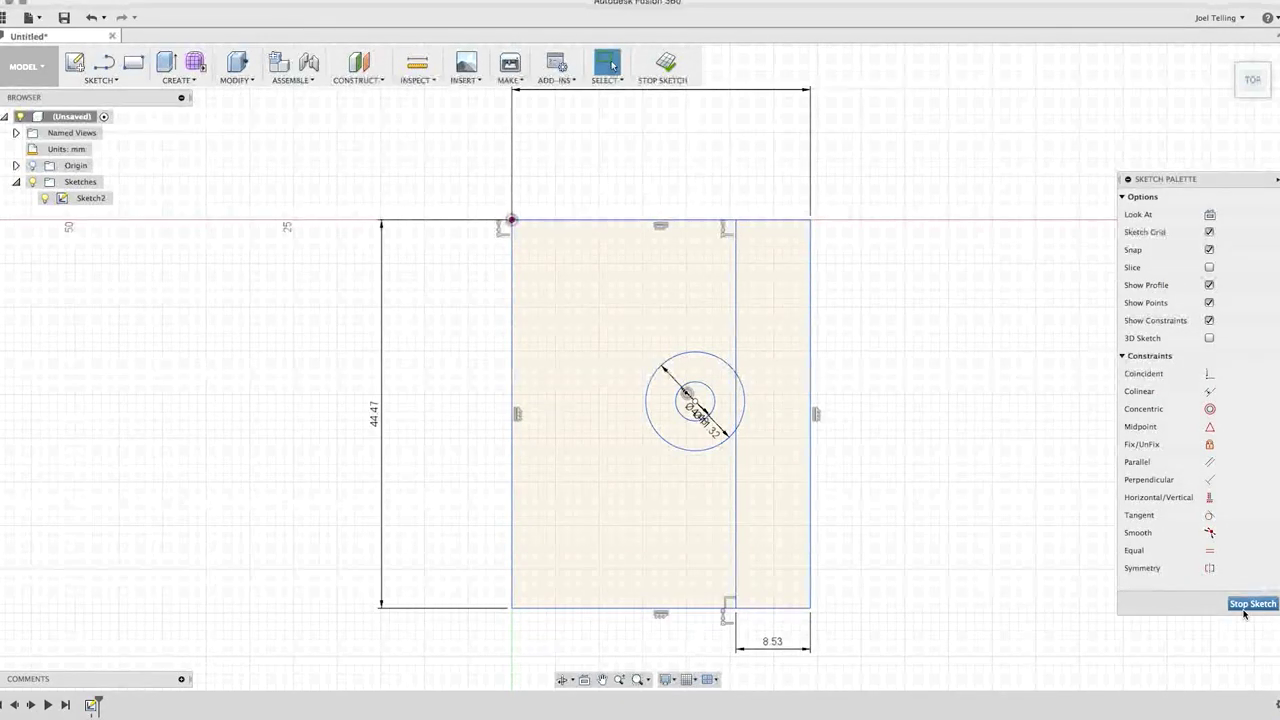
Mirror the rectangle edges, vertical line and circle across the rectangle's left edge
left_click(117, 81)
left_click(106, 357)
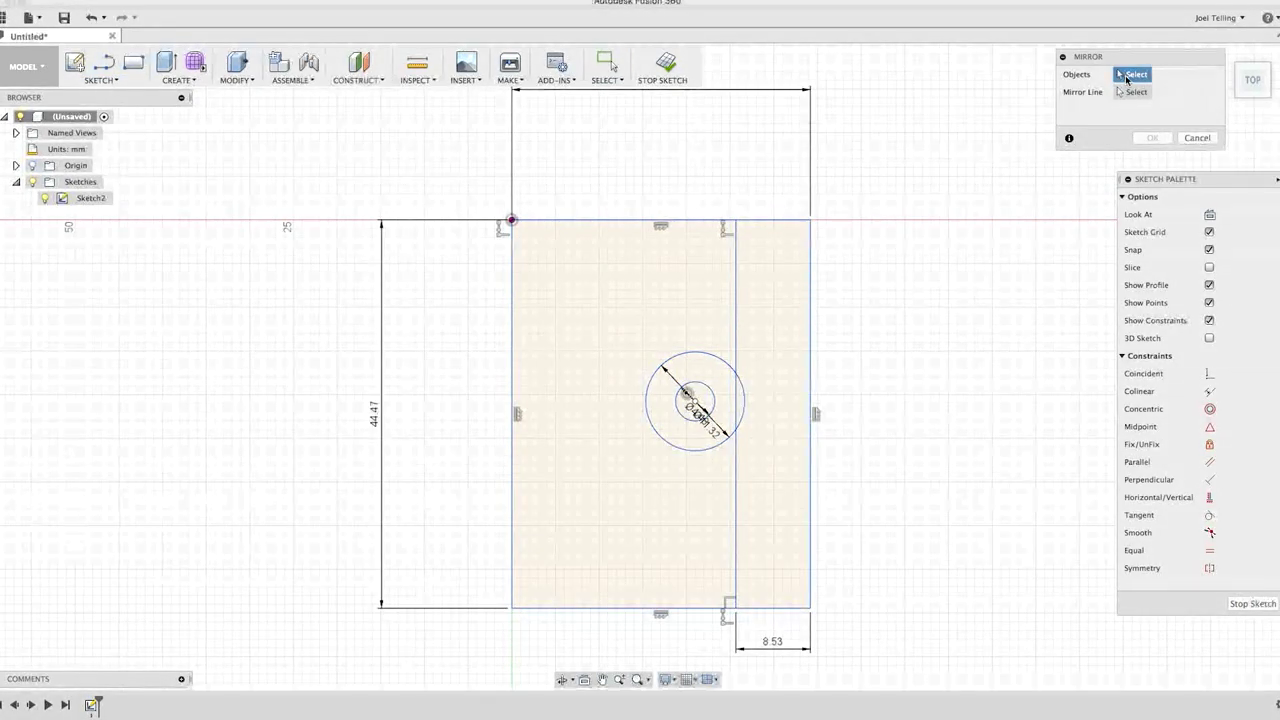
left_click(651, 220)
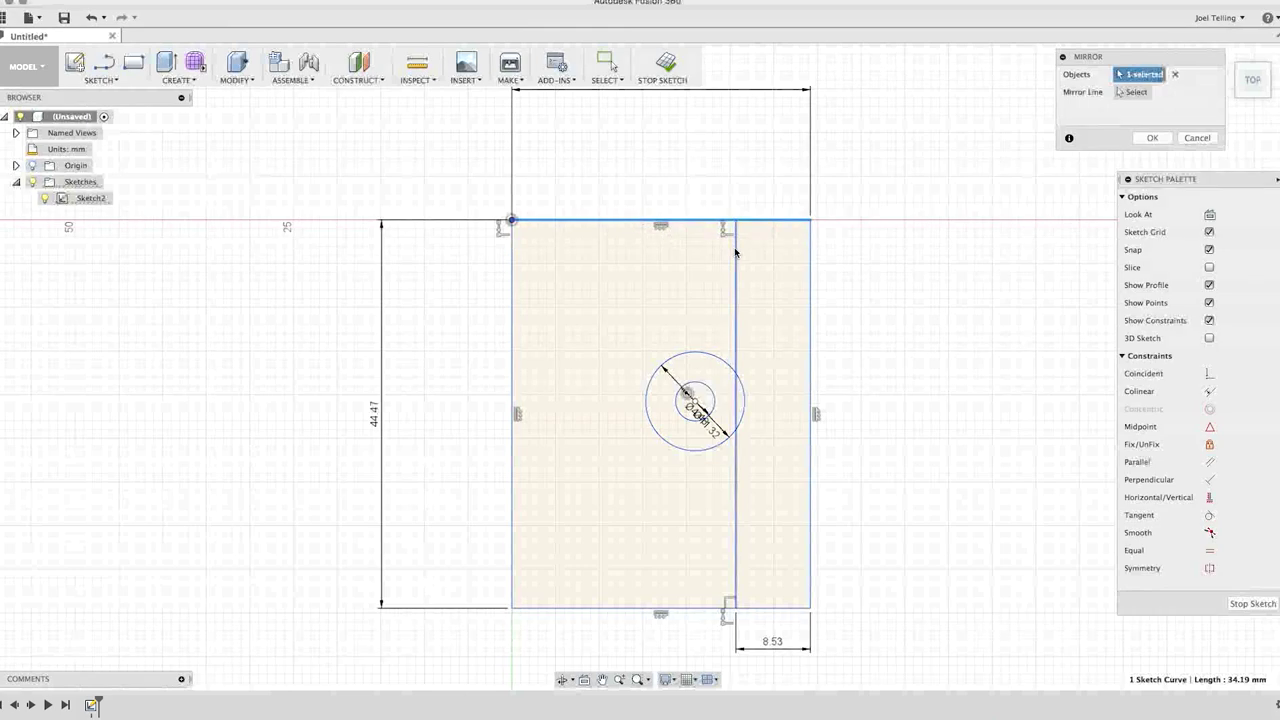
left_click(810, 259)
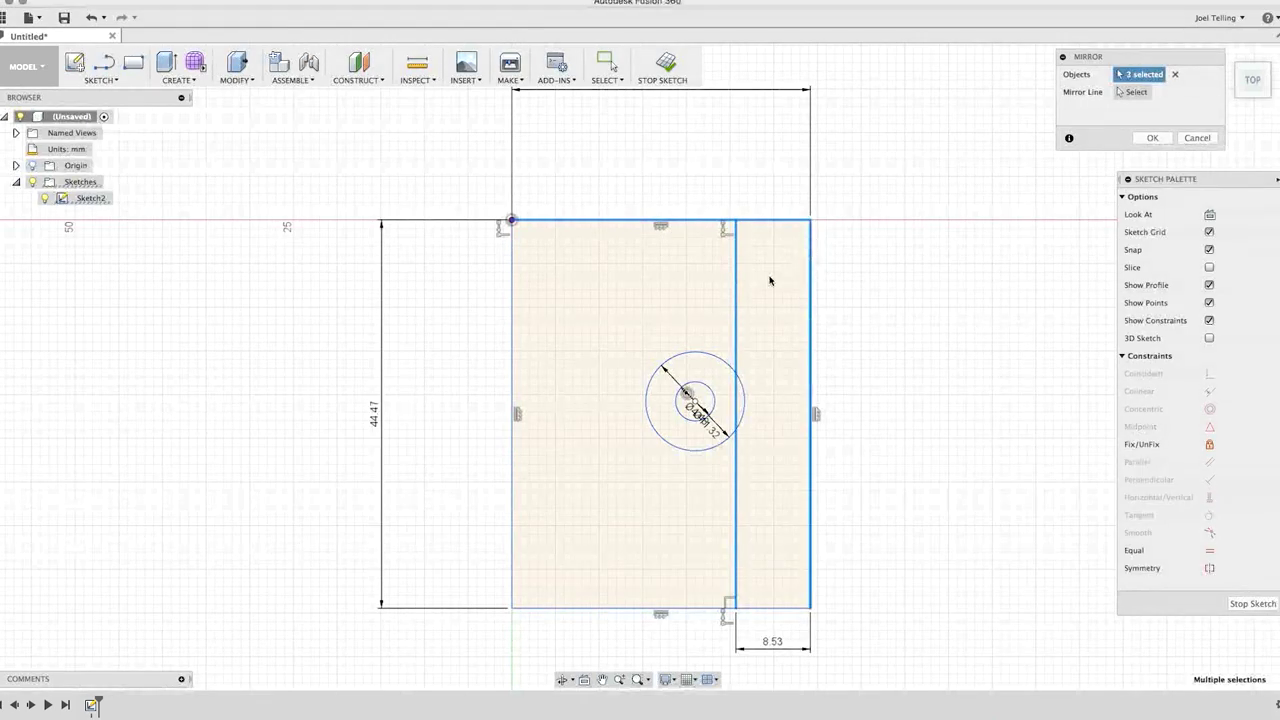
left_click(693, 353)
left_click(699, 386)
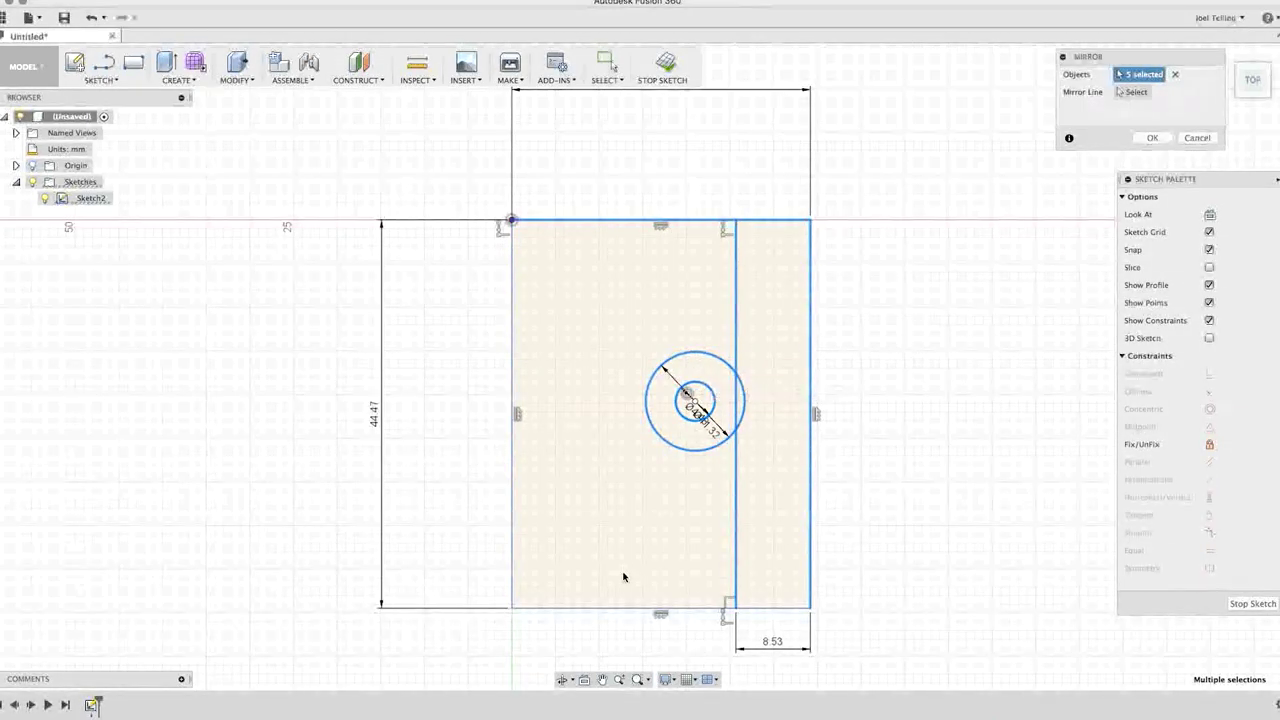
left_click(620, 607)
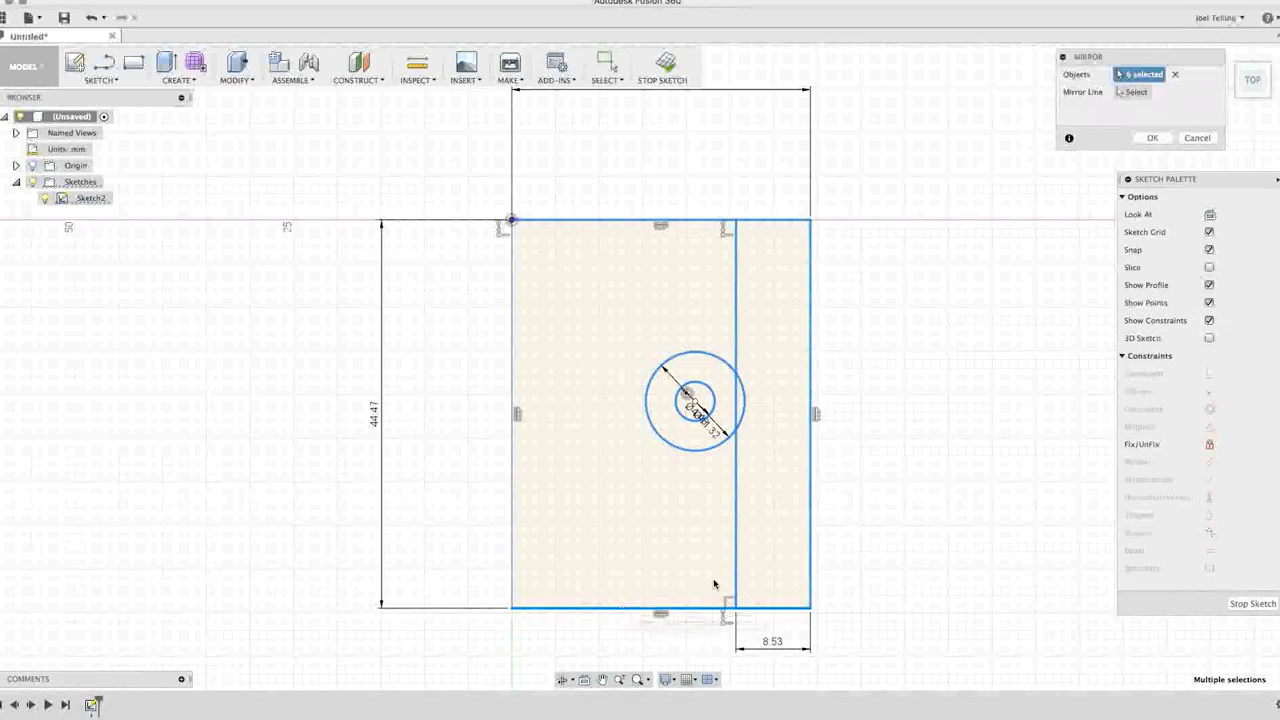
left_click(1135, 95)
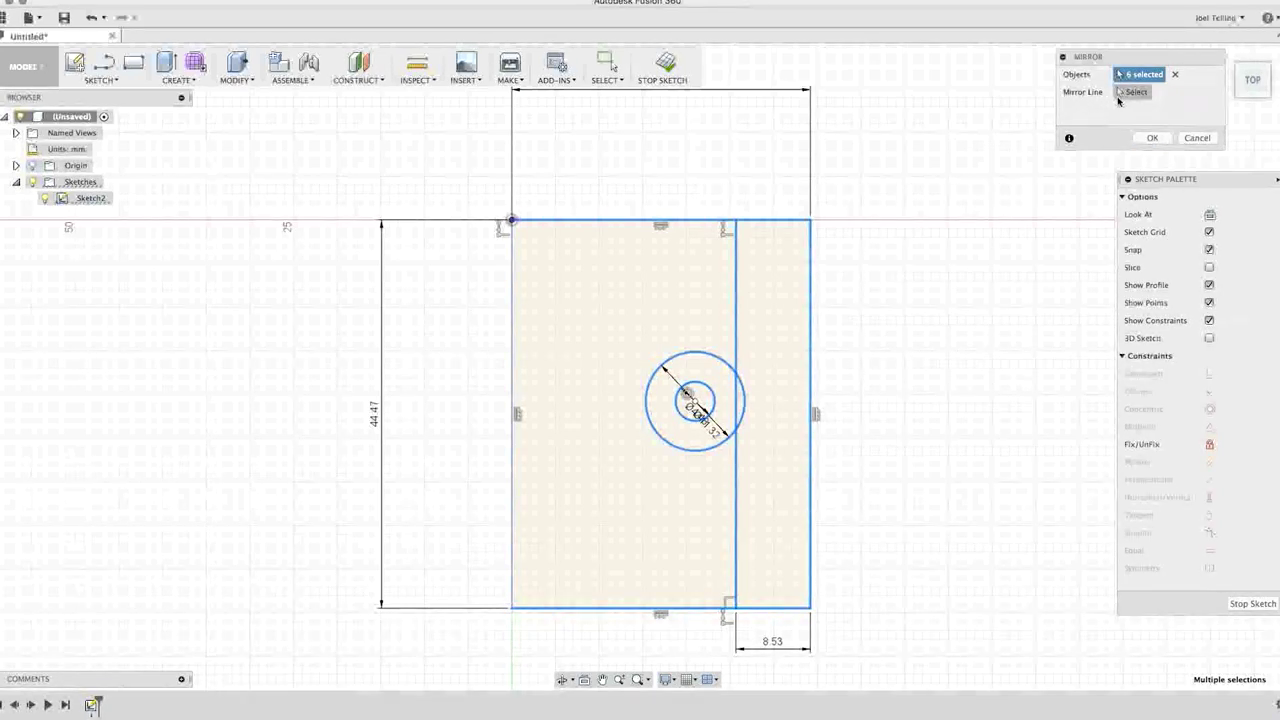
left_click(511, 345)
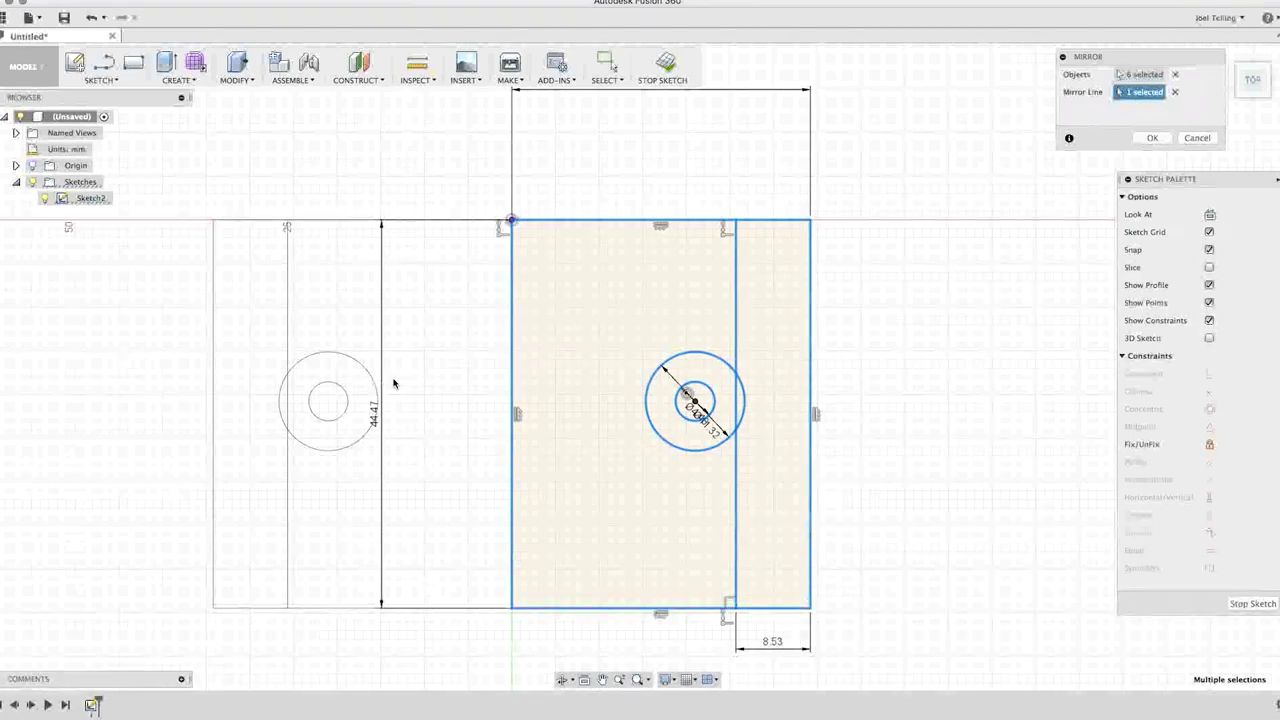
left_click(1153, 138)
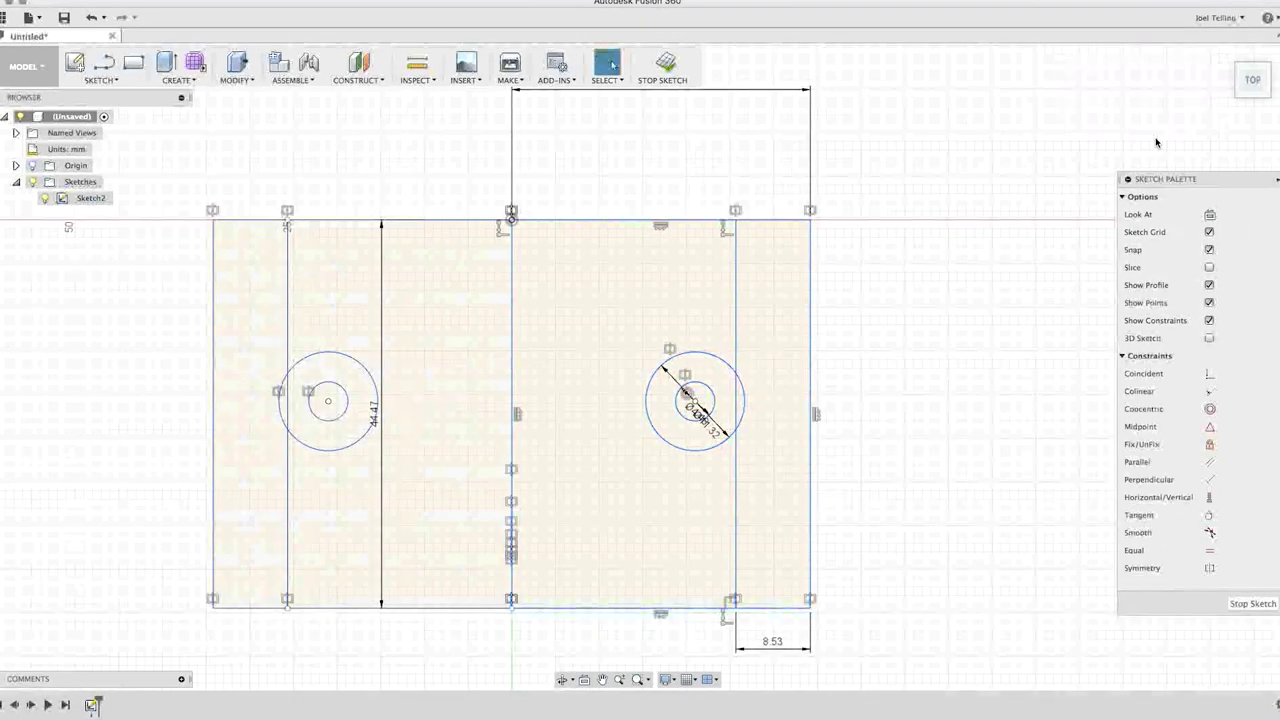
Delete the centre line and draw a 3-point semicircular arc between the inner lines' bottom ends
left_click(513, 333)
key("Delete")
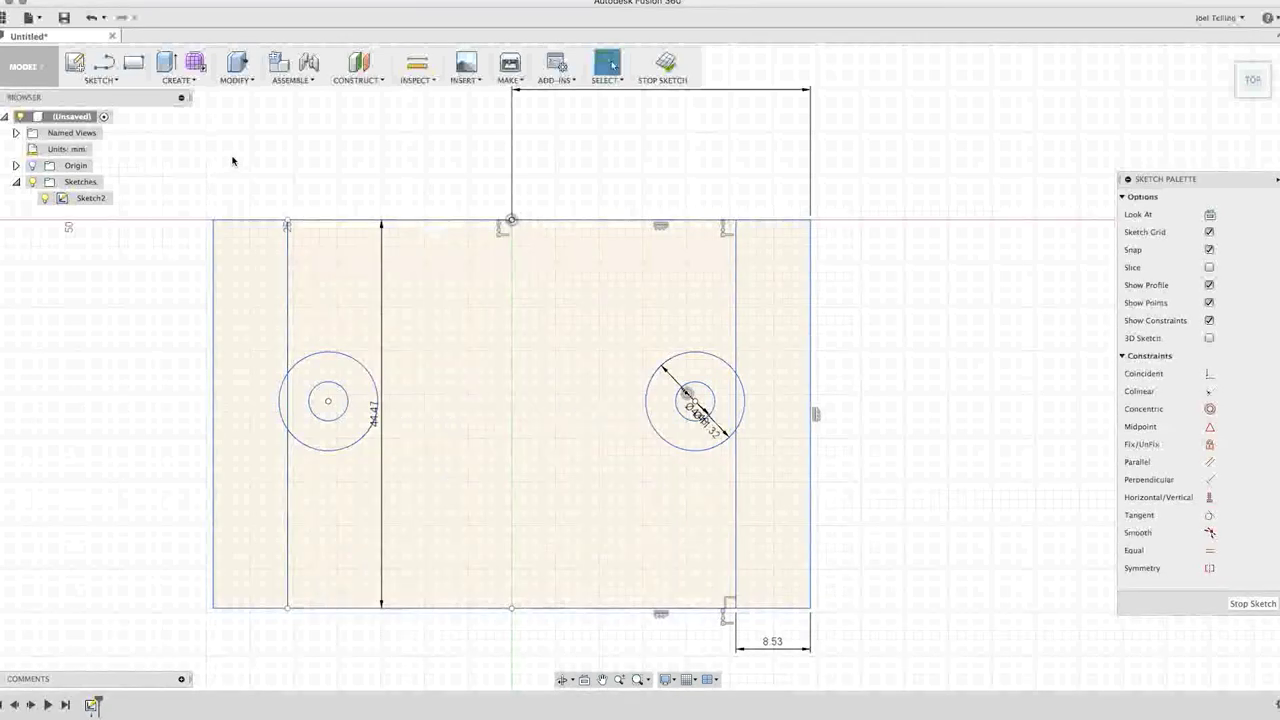
left_click(117, 84)
mouse_move(105, 152)
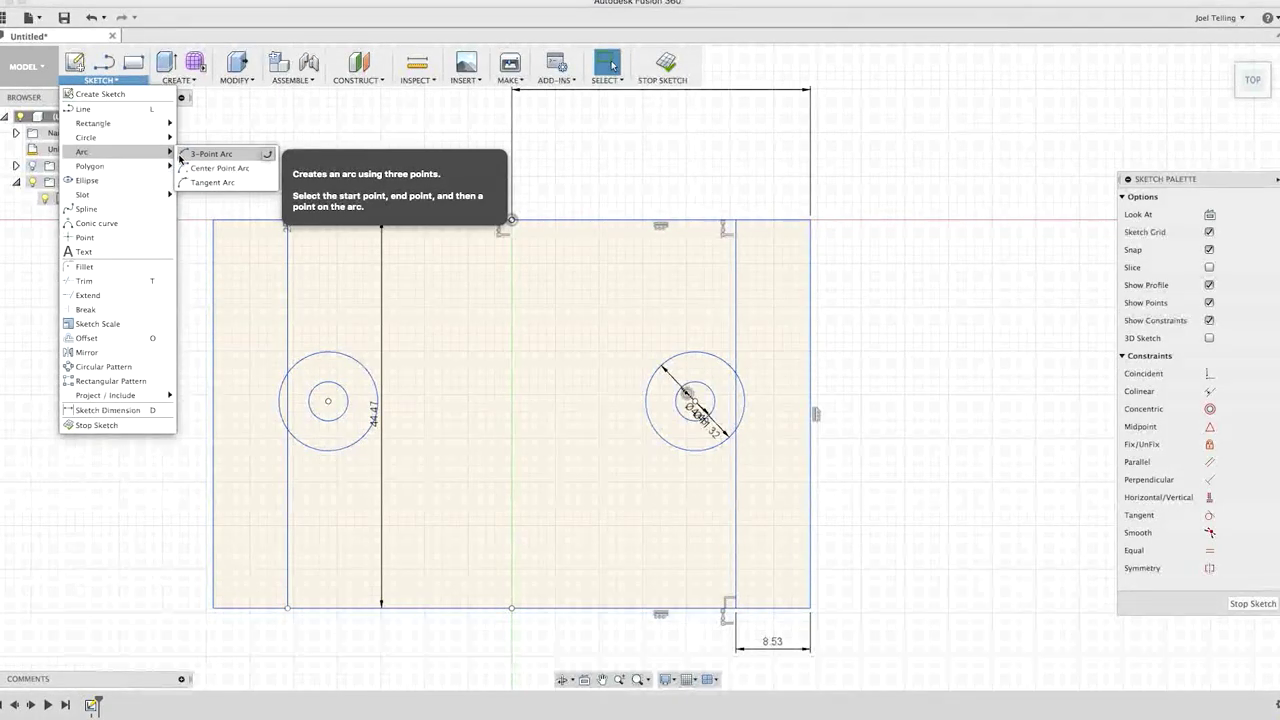
left_click(182, 157)
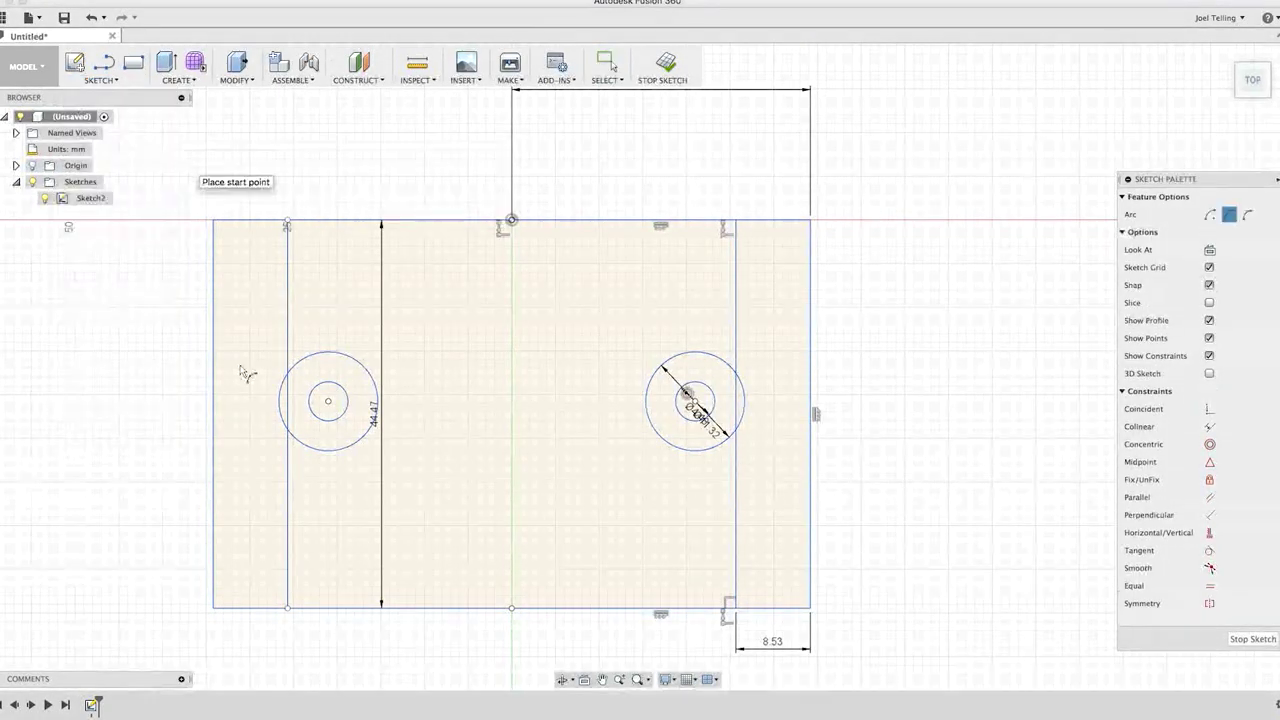
left_click(287, 607)
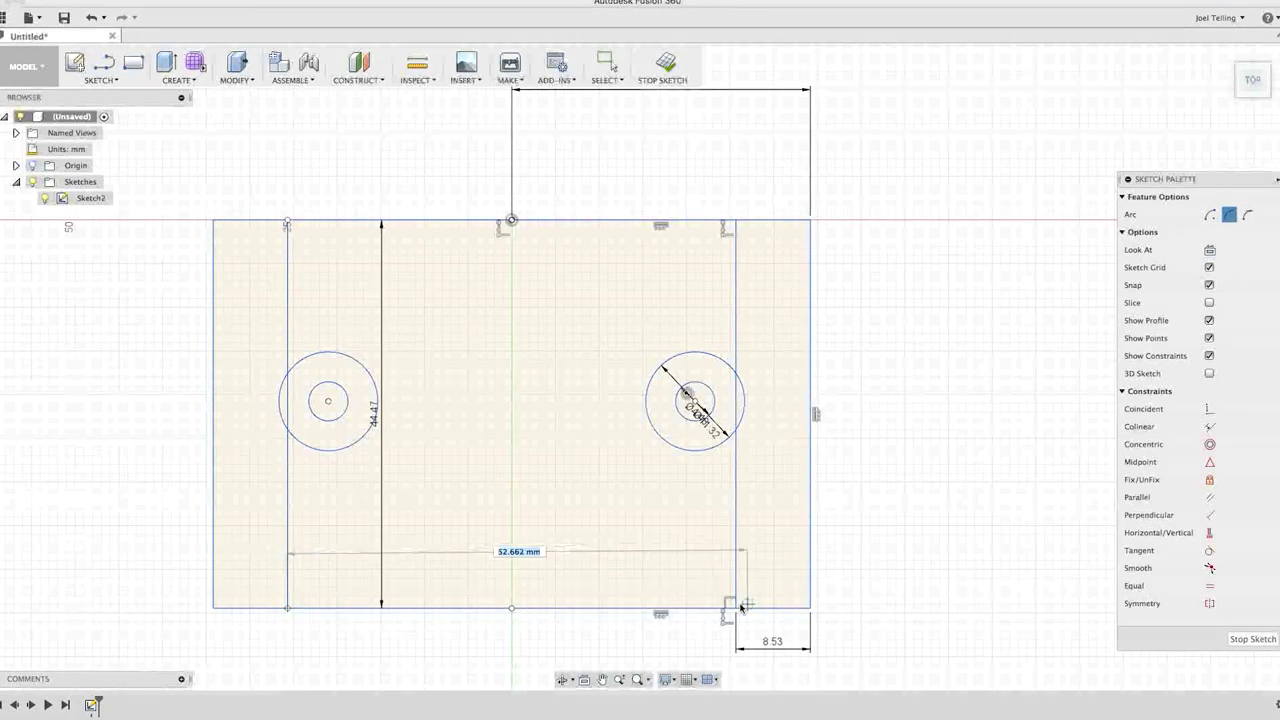
left_click(736, 606)
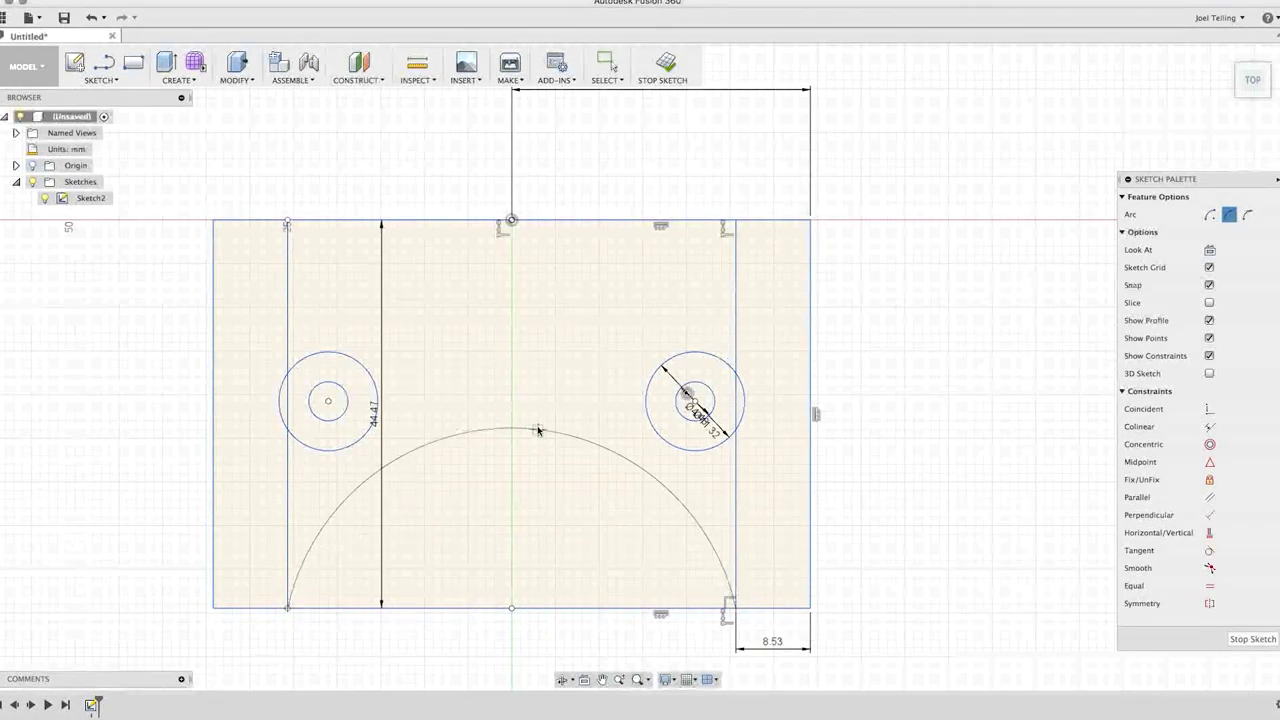
left_click(518, 396)
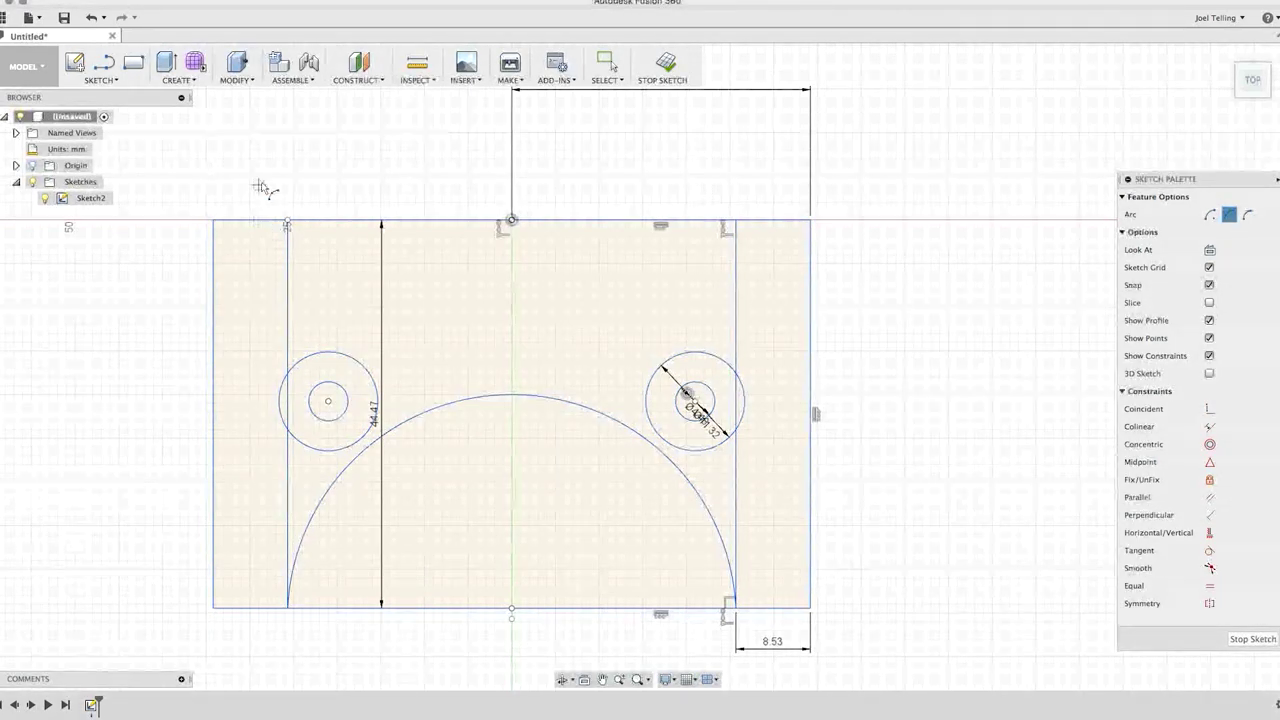
key("Escape")
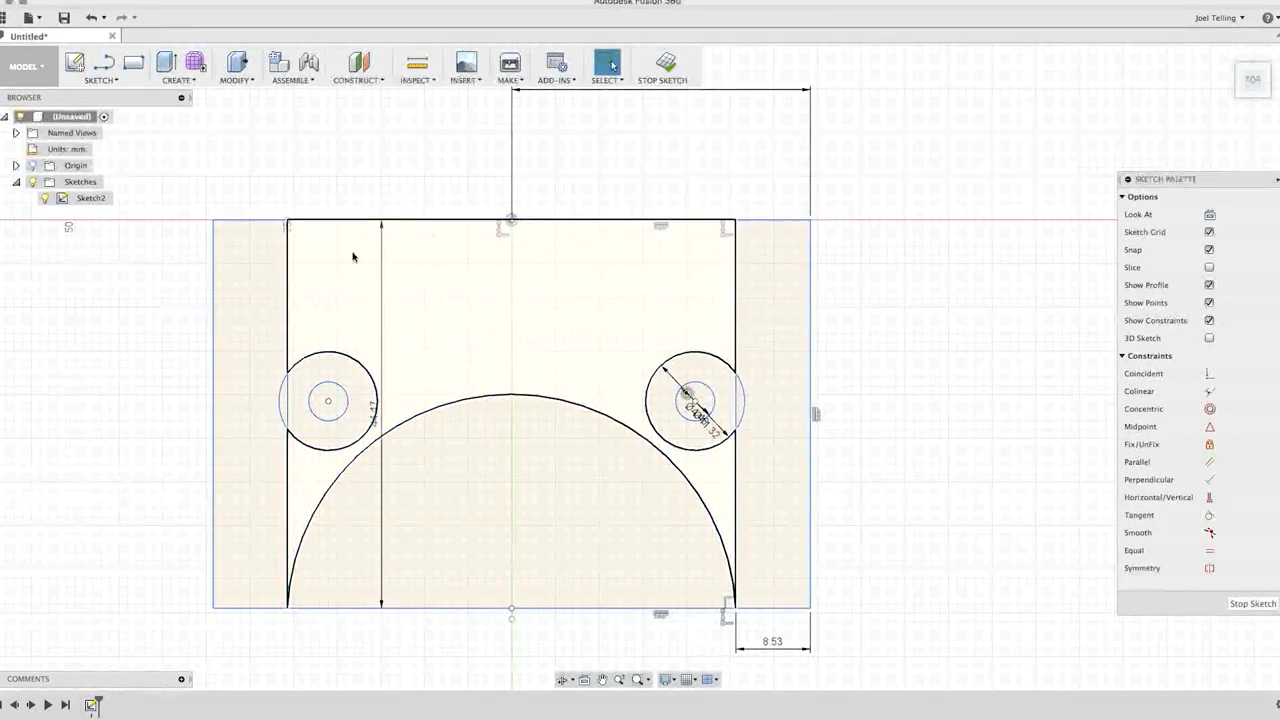
Delete the left and right inner vertical lines
left_click(287, 276)
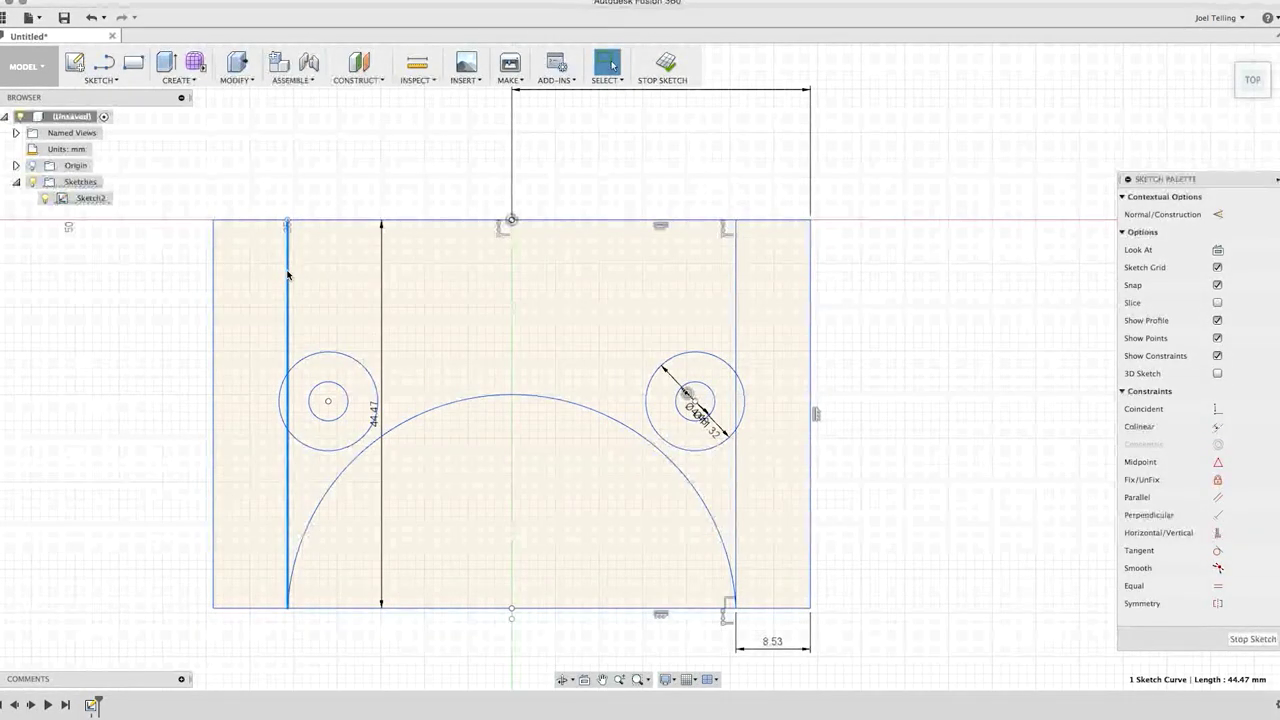
key("Delete")
left_click(735, 292)
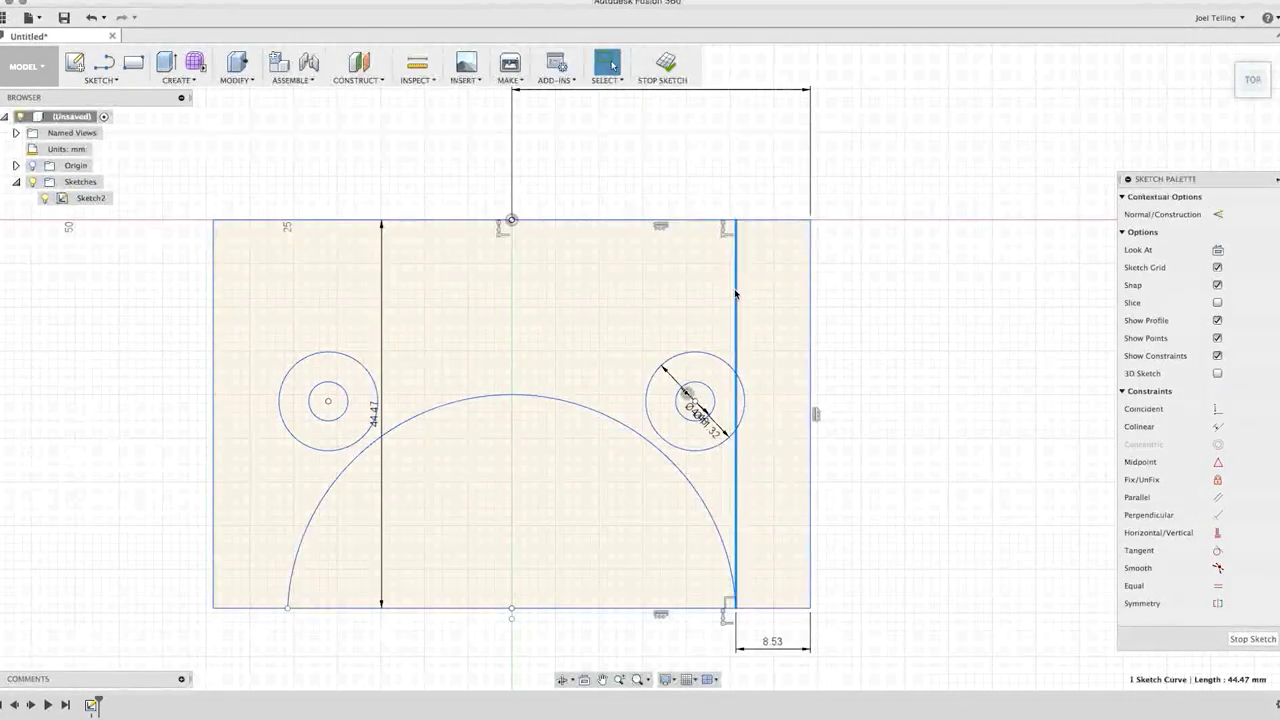
key("Delete")
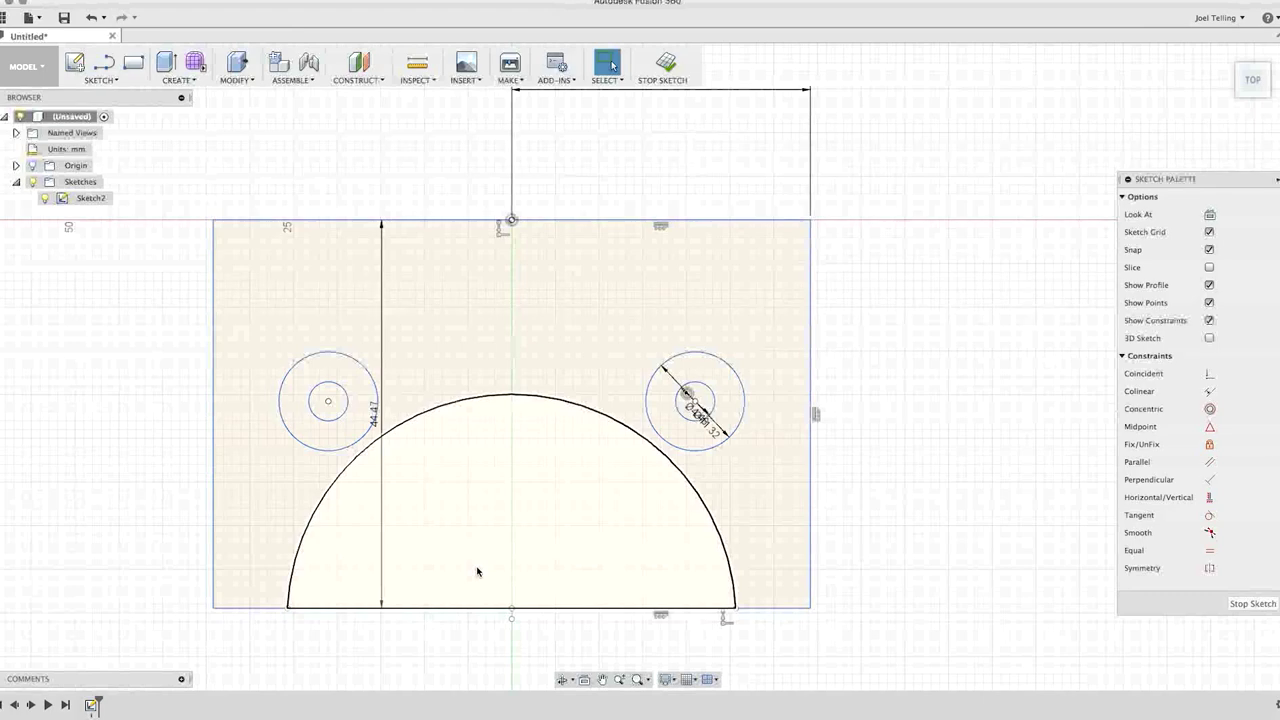
left_click(115, 80)
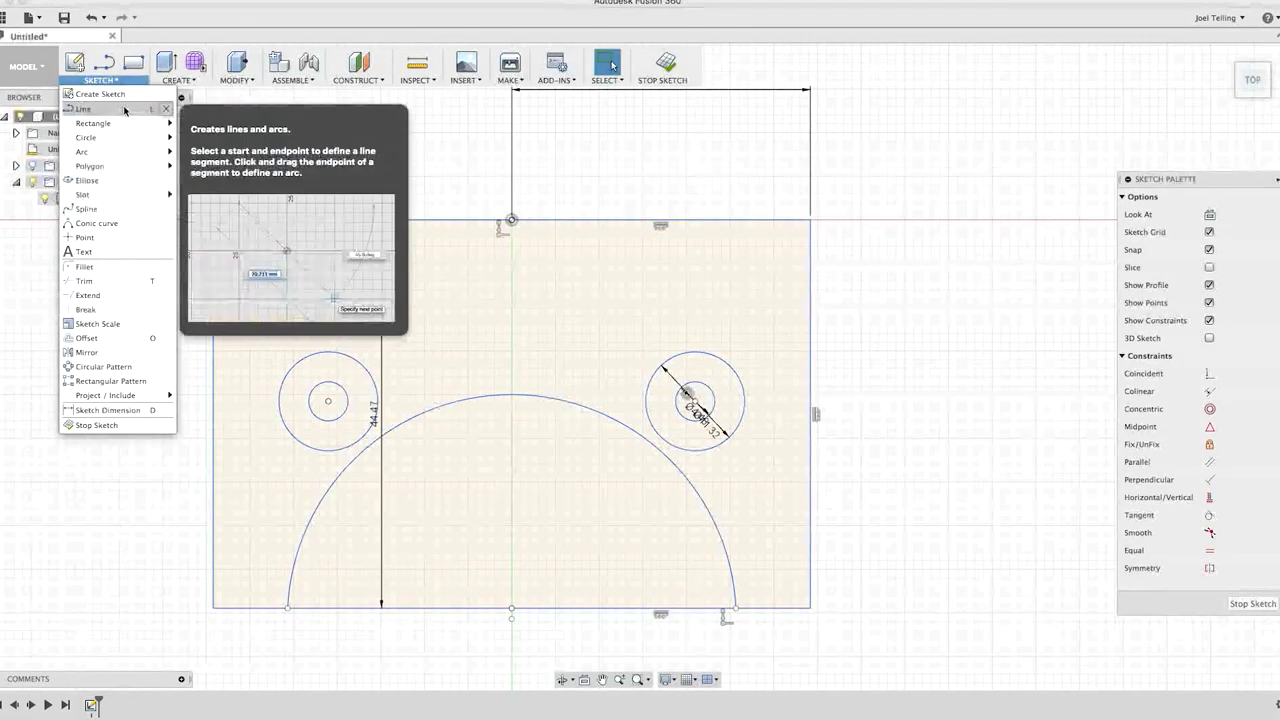
Draw a three-segment shape inside the semicircle: slanted side, flat top, vertical side down to the bottom edge
left_click(124, 109)
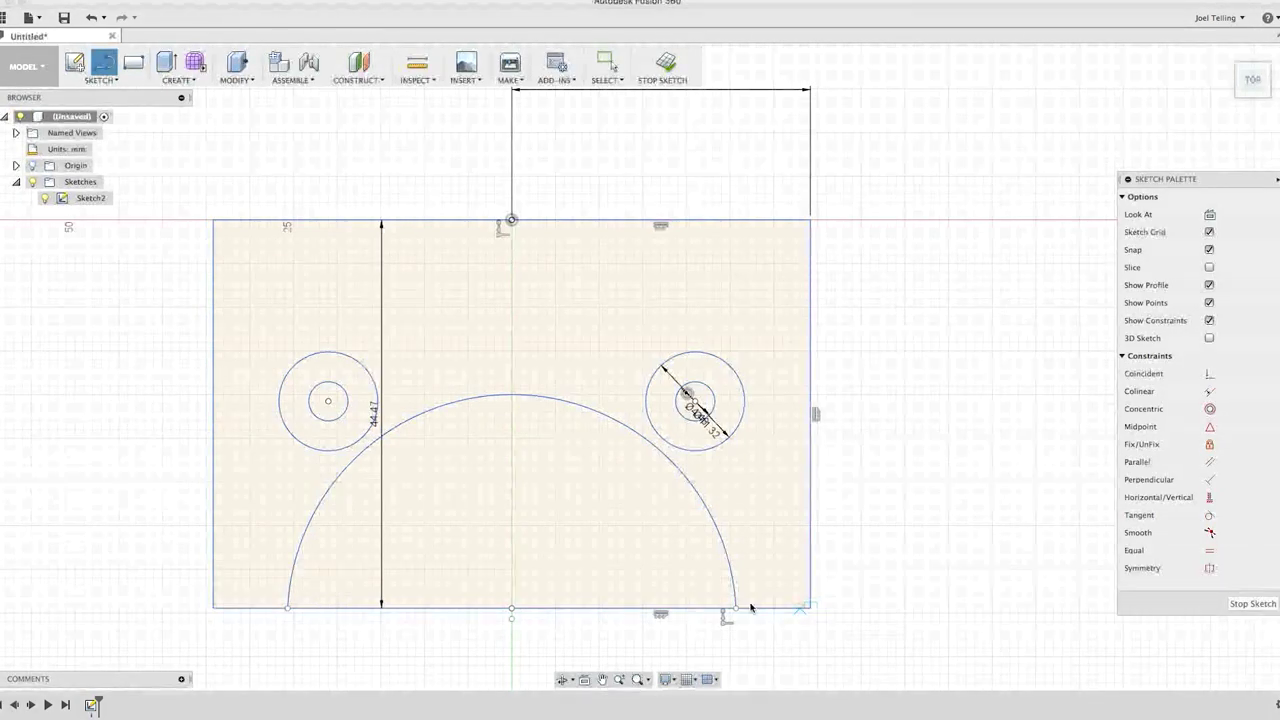
left_click(600, 608)
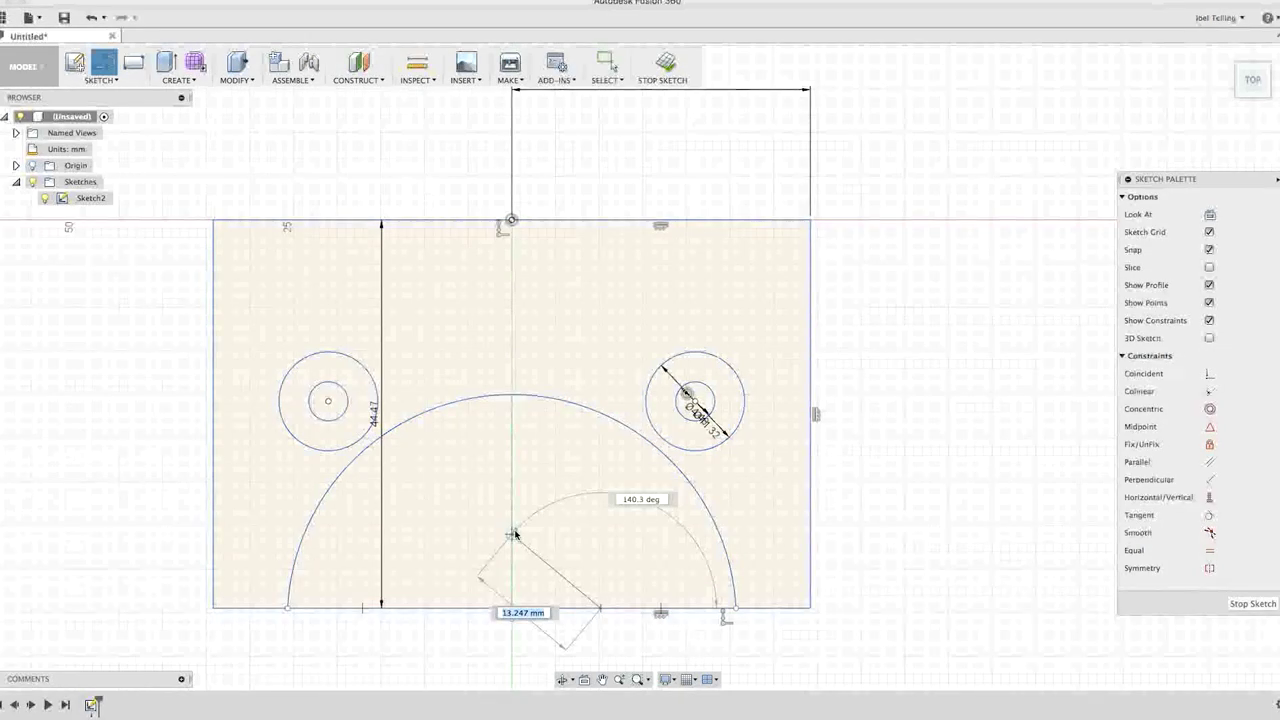
left_click(512, 535)
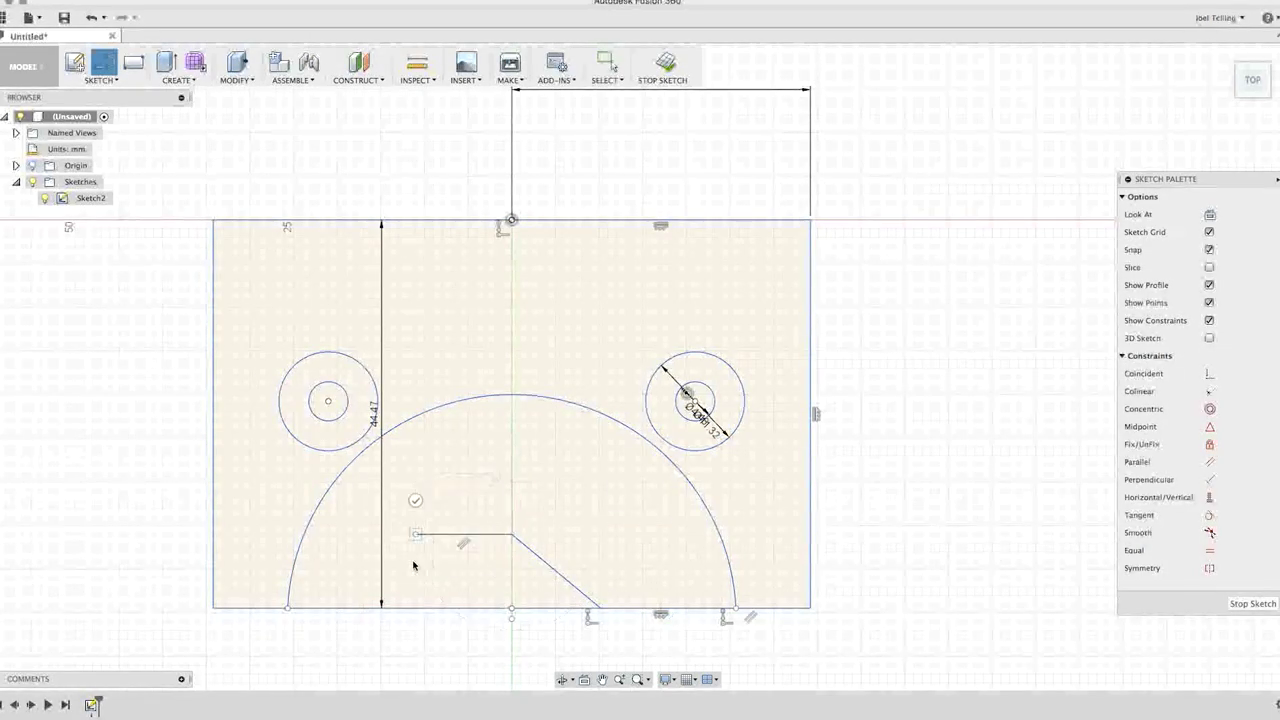
left_click(415, 535)
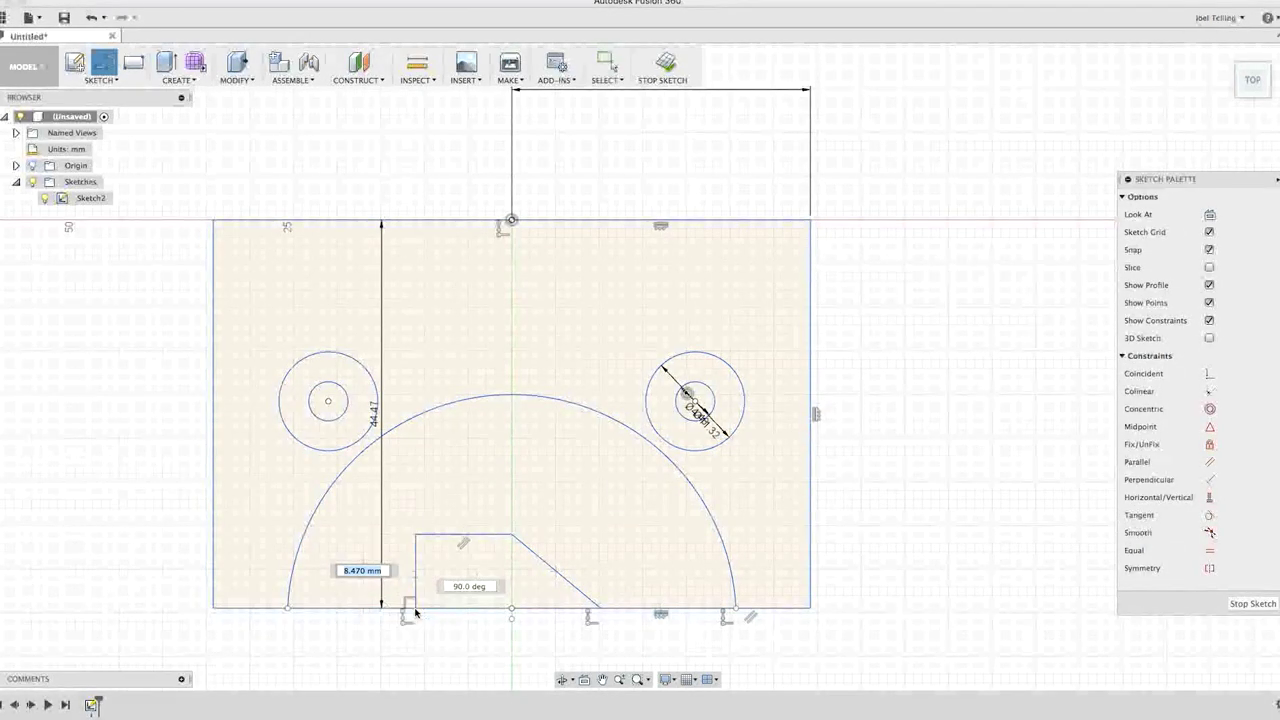
left_click(413, 607)
key("Escape")
key("Escape")
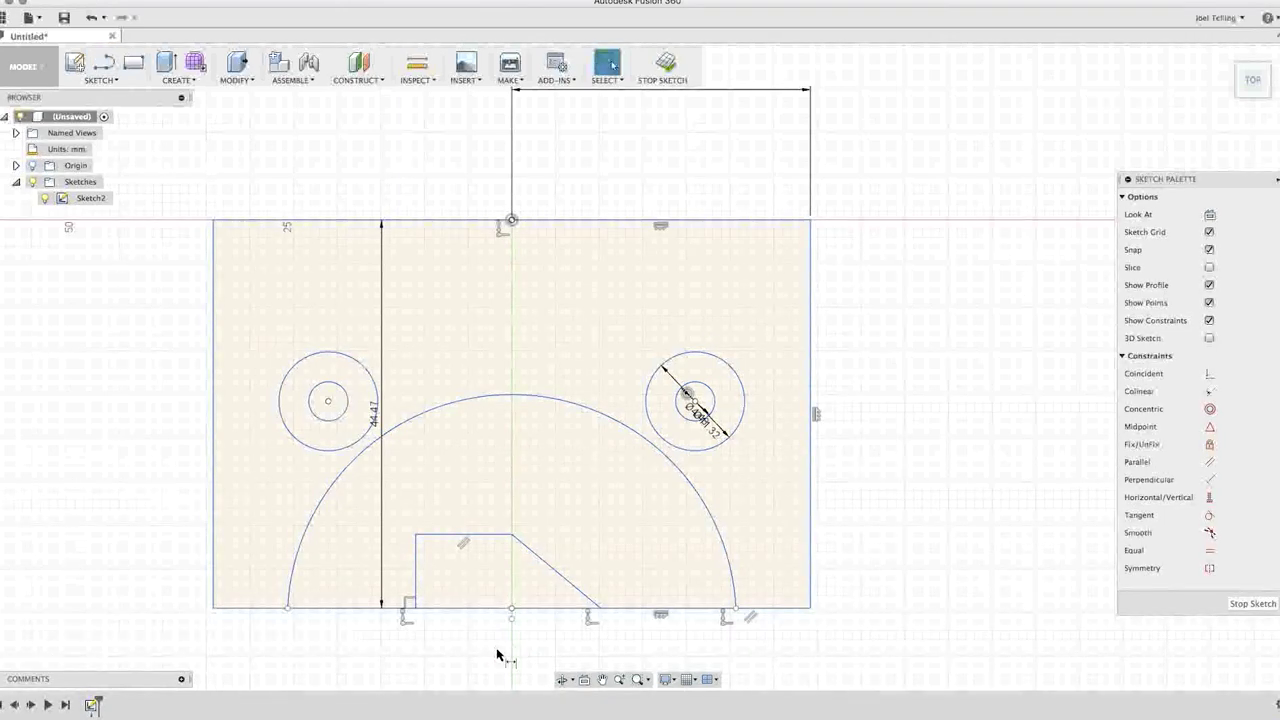
Dimension the shape's bottom-right corner 28.10 mm from the plate's right edge
left_click(600, 609)
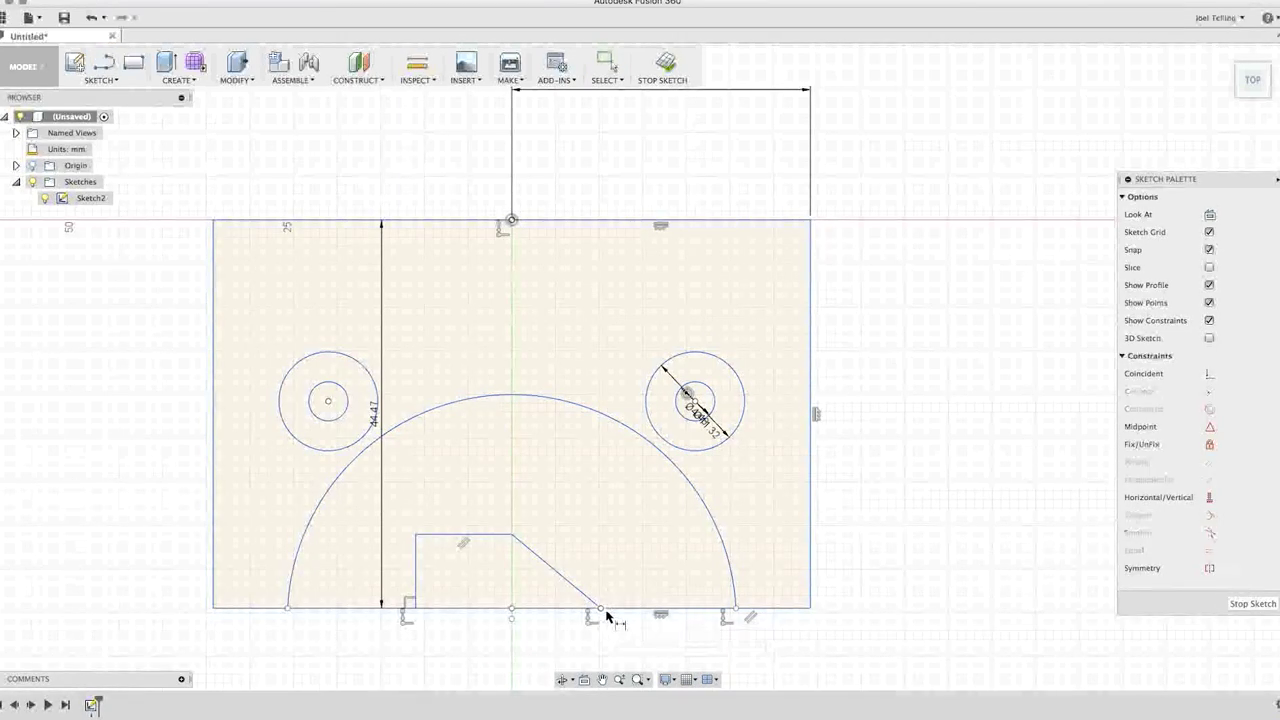
key("d")
left_click(810, 607)
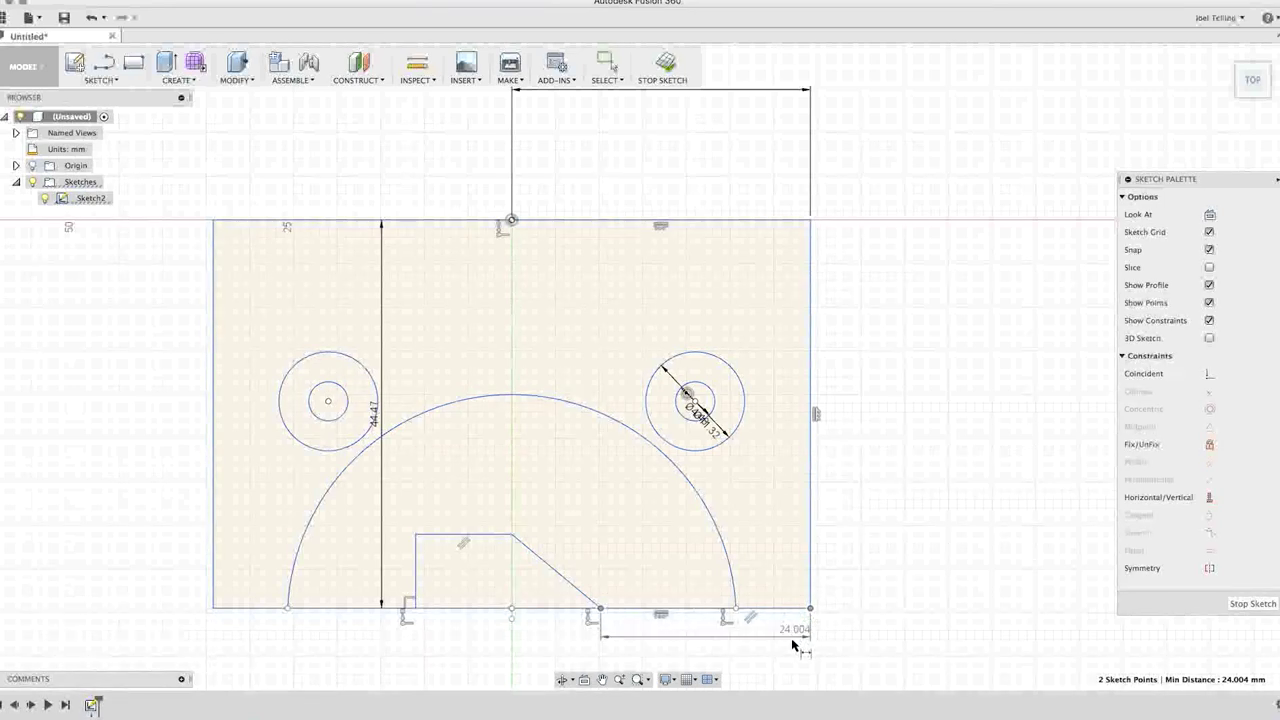
left_click(791, 646)
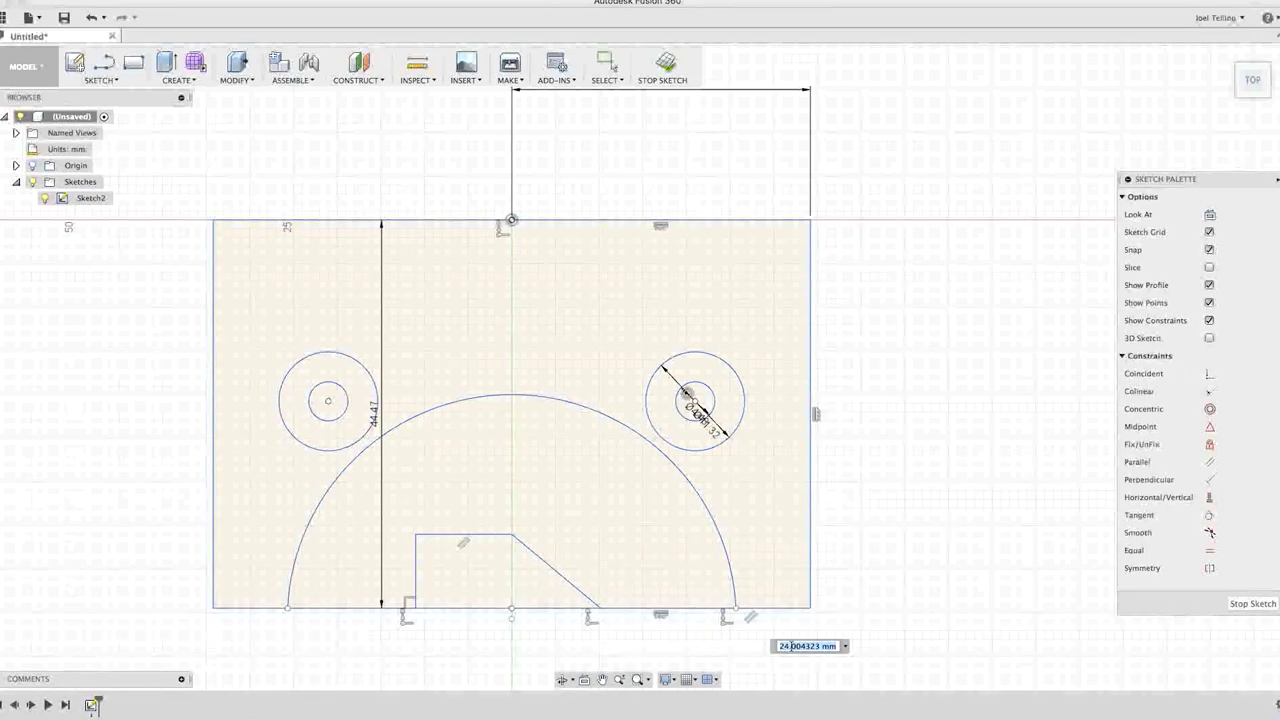
type("28.1")
key("Return")
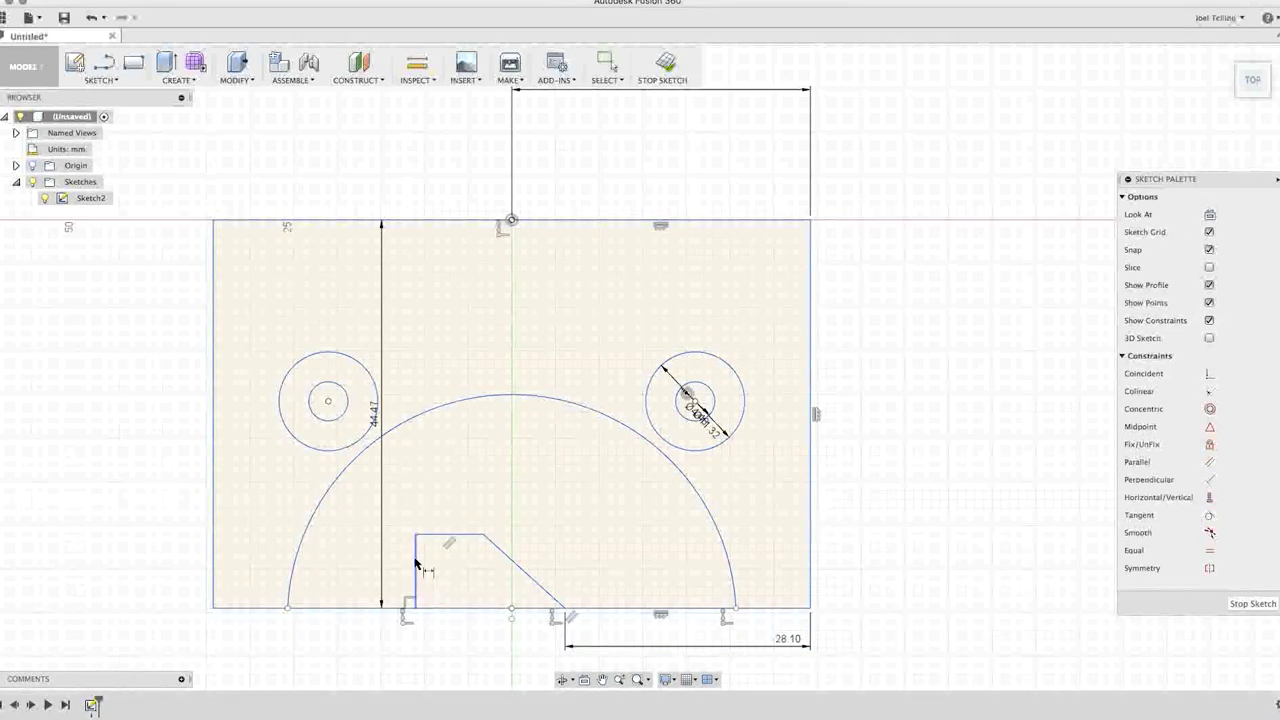
Add a height dimension on the shape's left side, entering 9 mm
left_click(415, 536)
left_click(415, 607)
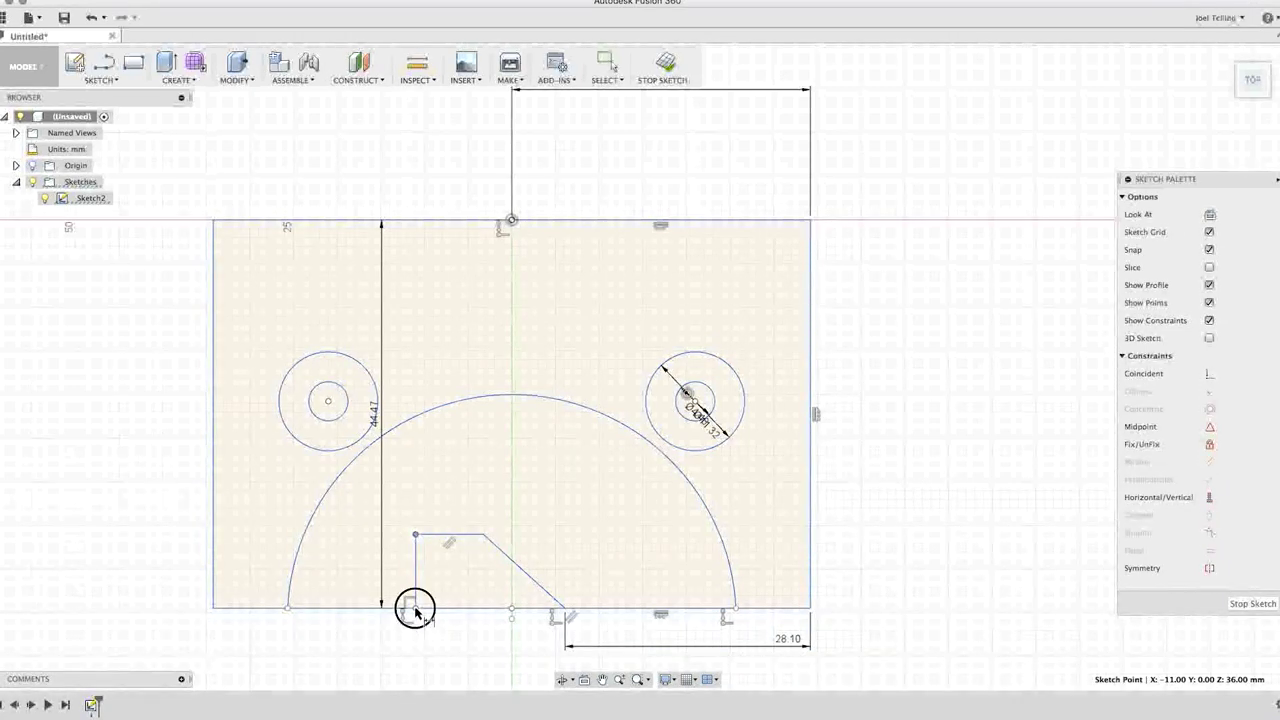
left_click(352, 589)
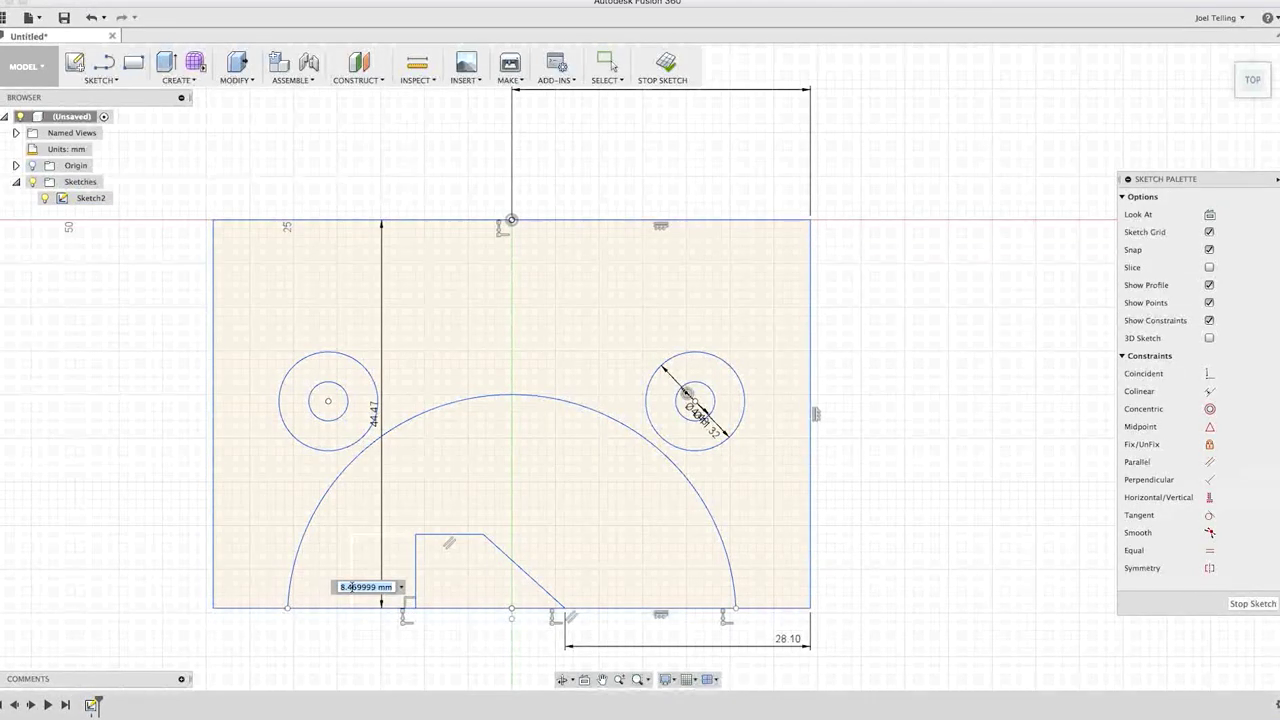
type("9")
key("Return")
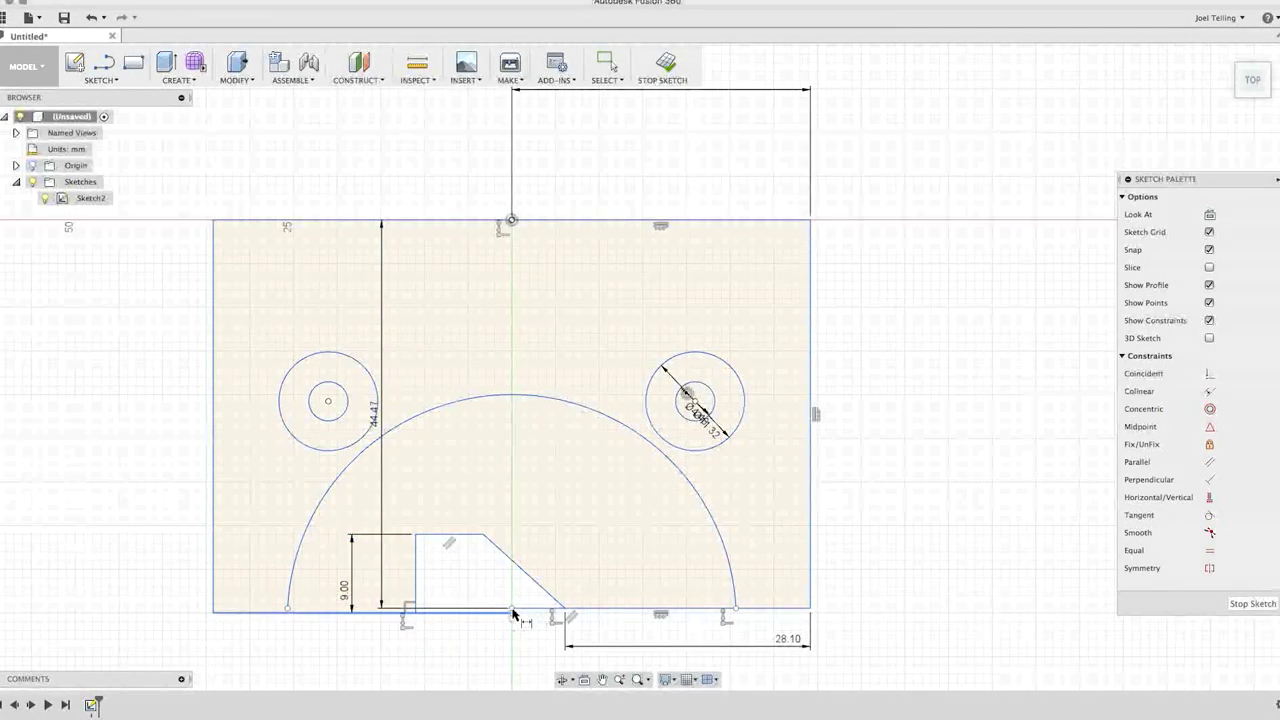
left_click(343, 592)
key("Return")
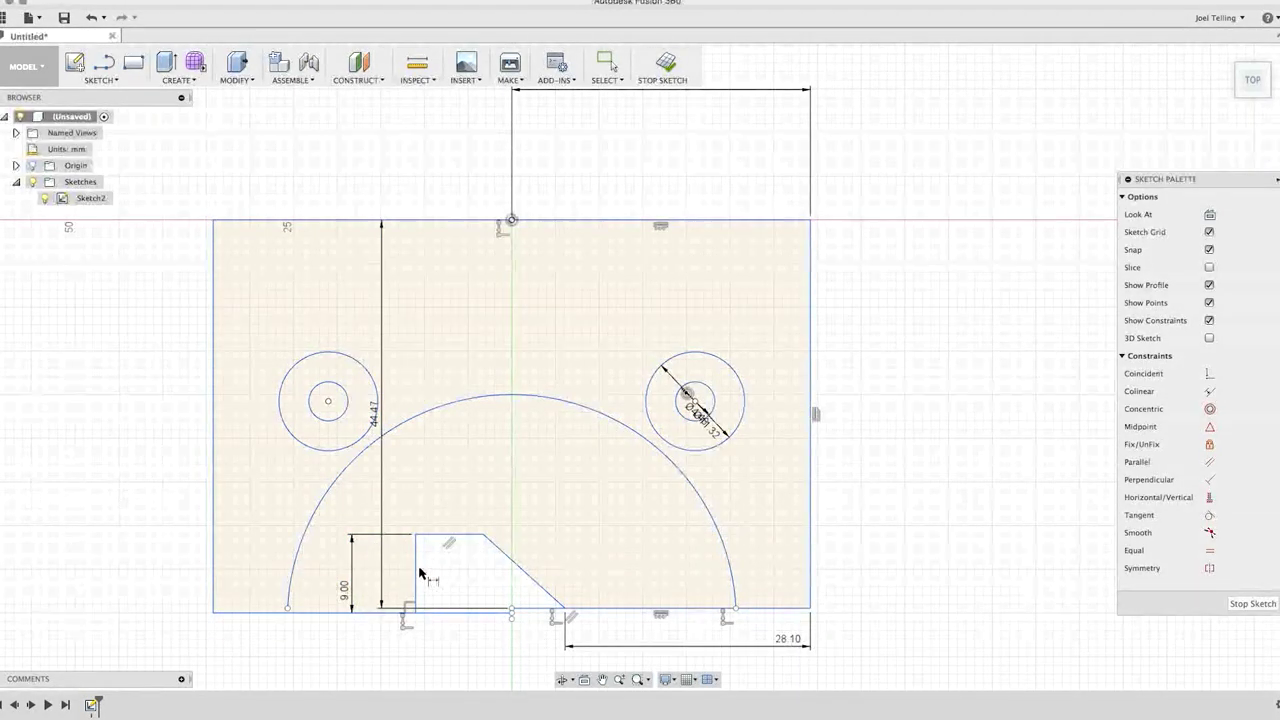
key("Escape")
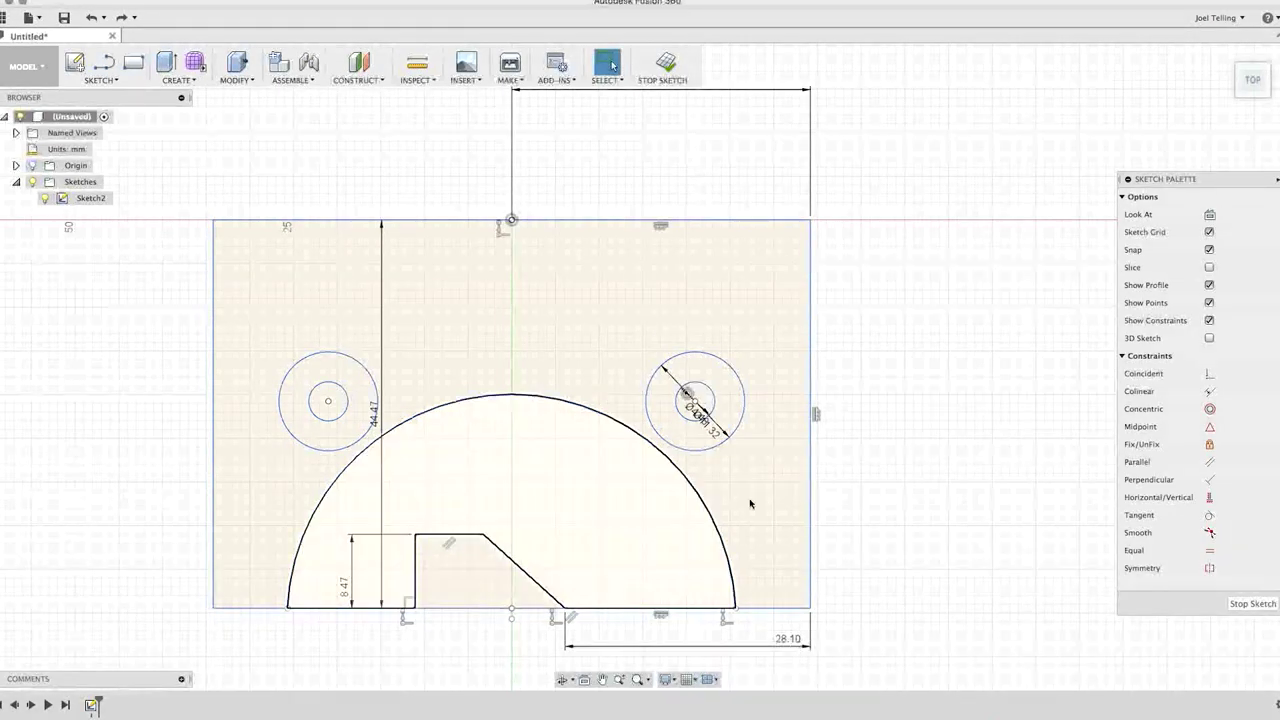
Fix the plate's bottom line and change the 8.47 height dimension to 9 mm
left_click(381, 609)
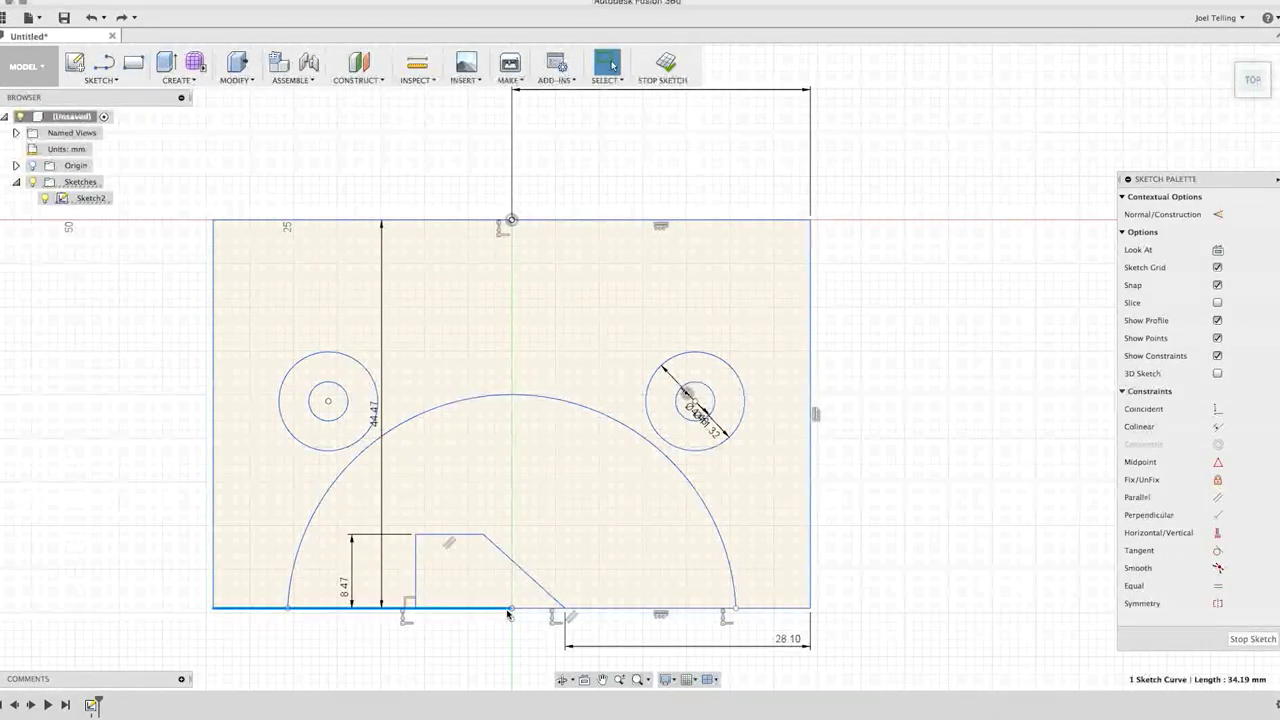
left_click(1215, 480)
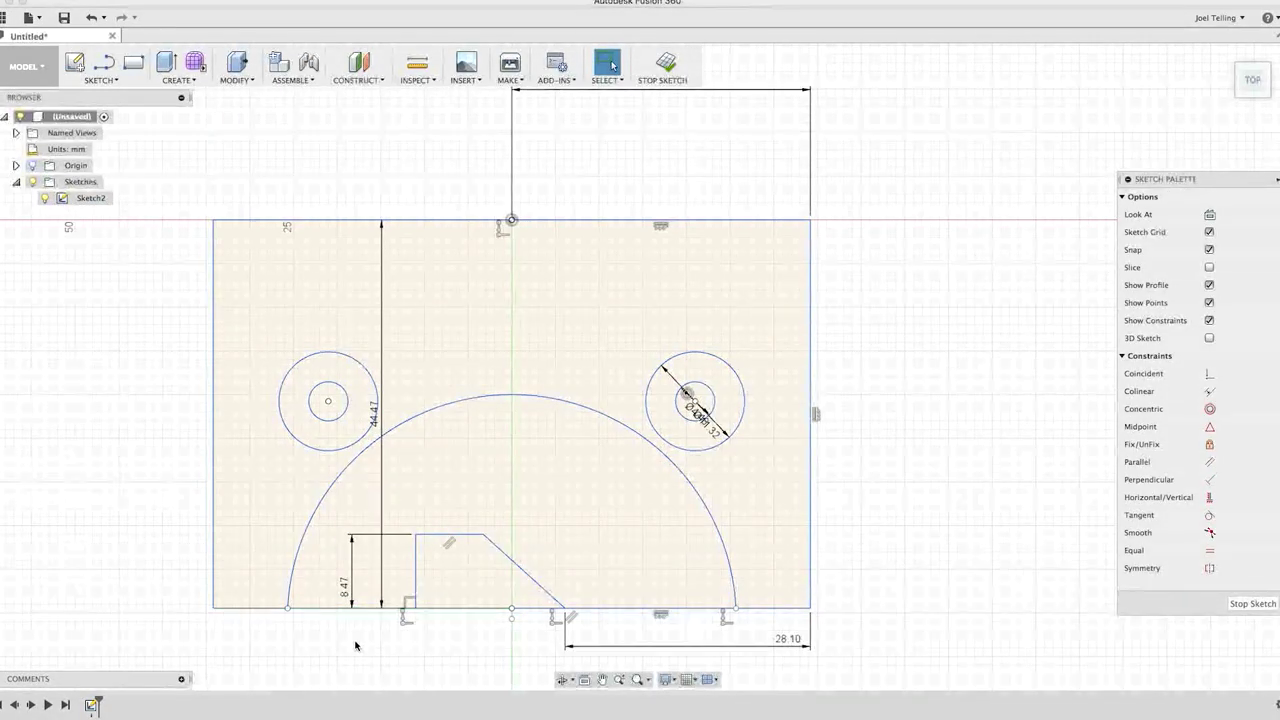
double_click(343, 585)
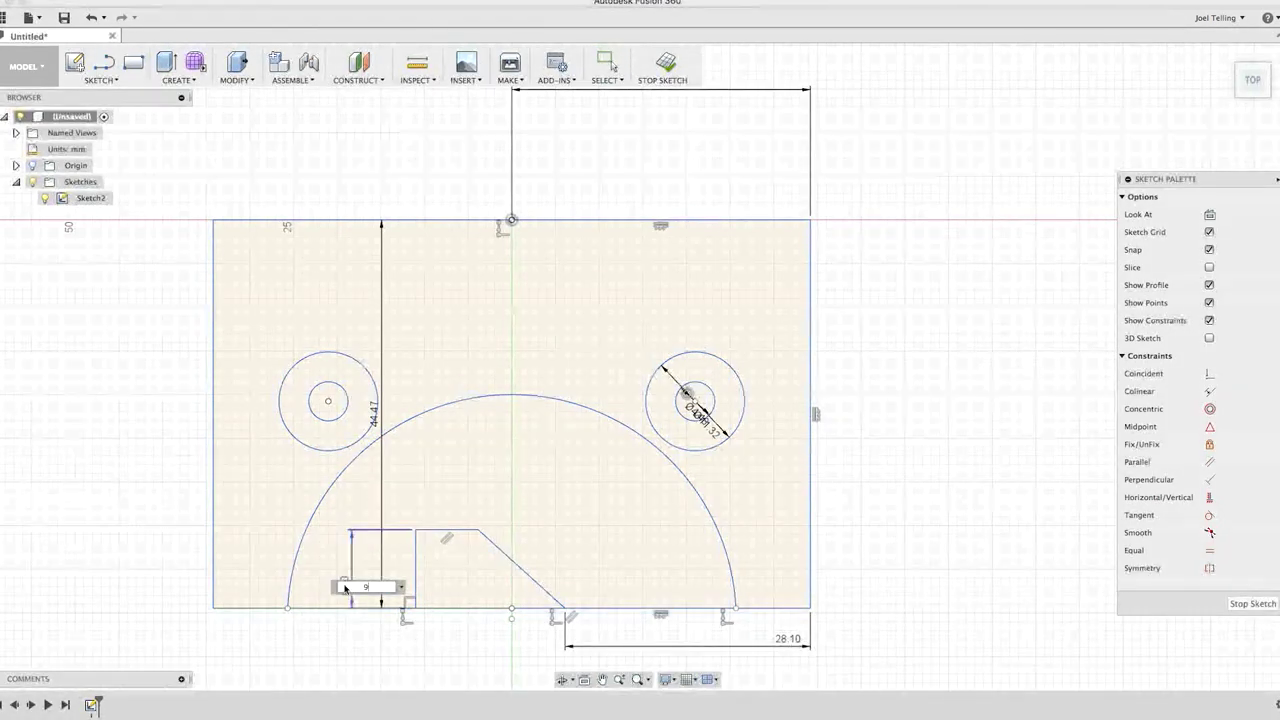
key("Return")
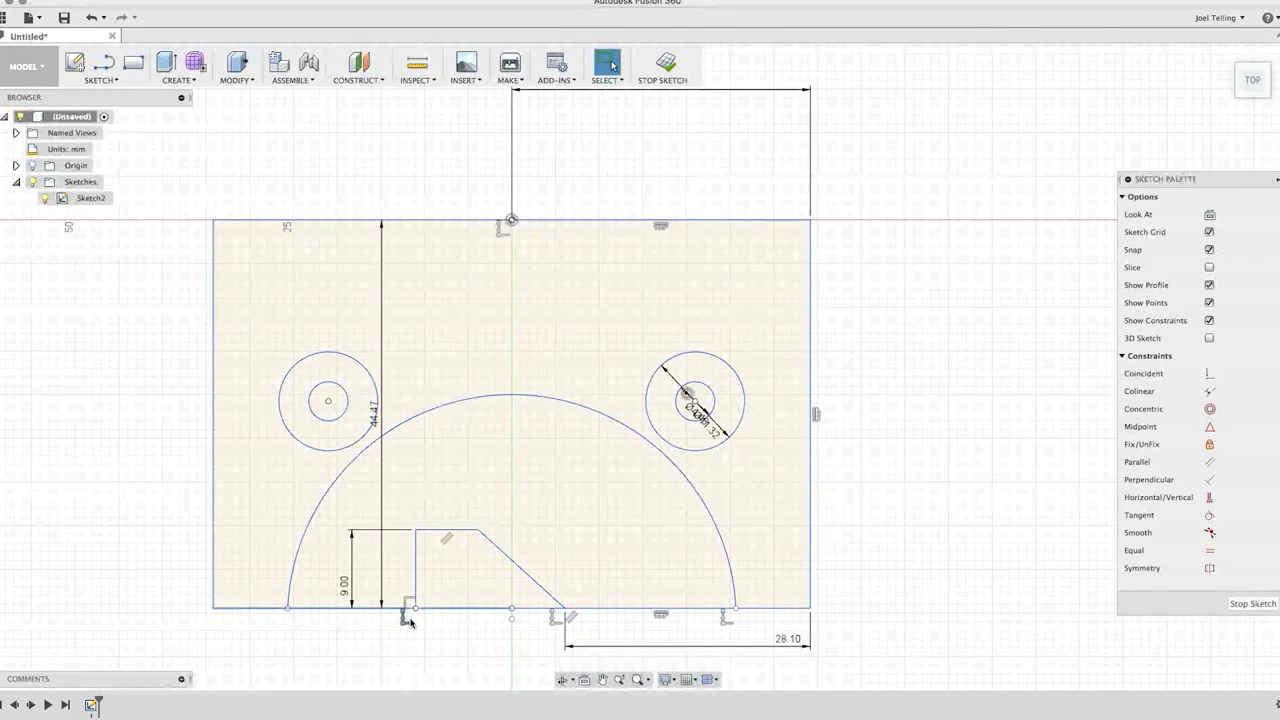
Dimension the small shape's bottom edge to 20 mm and finish Sketch2
left_click(416, 610)
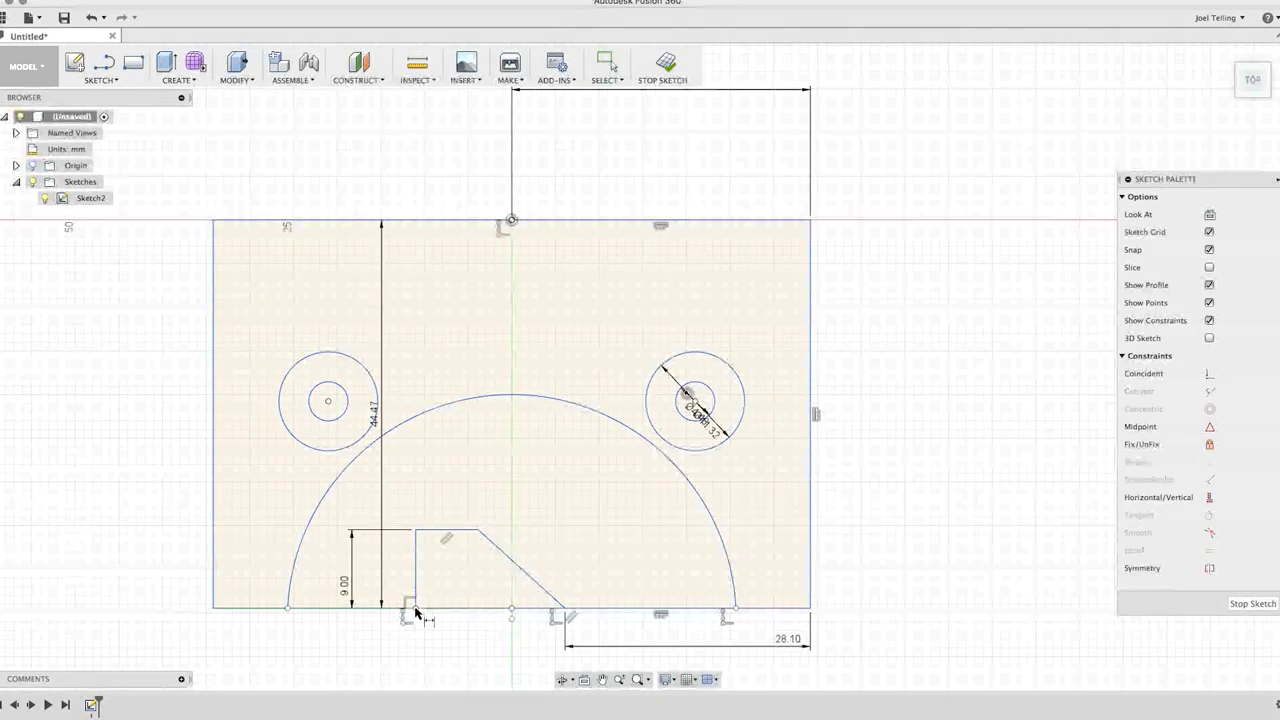
left_click(565, 609, "shift")
left_click(551, 641)
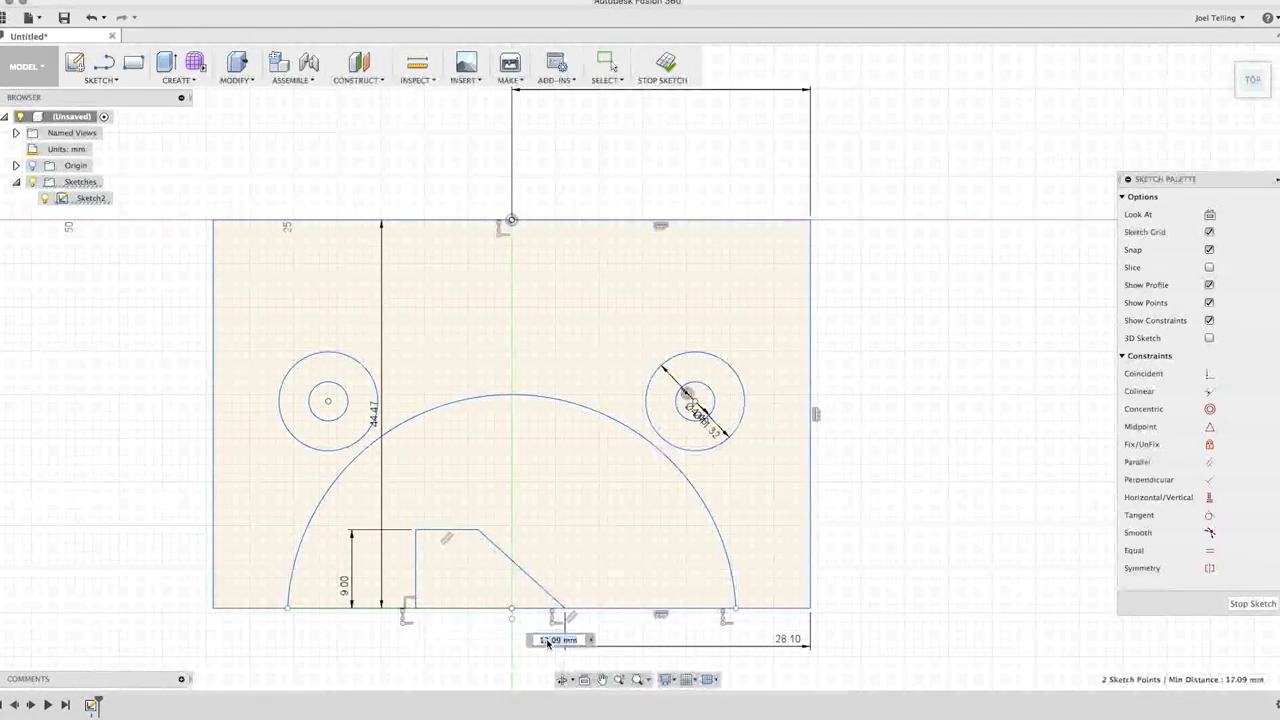
type("20")
key("Return")
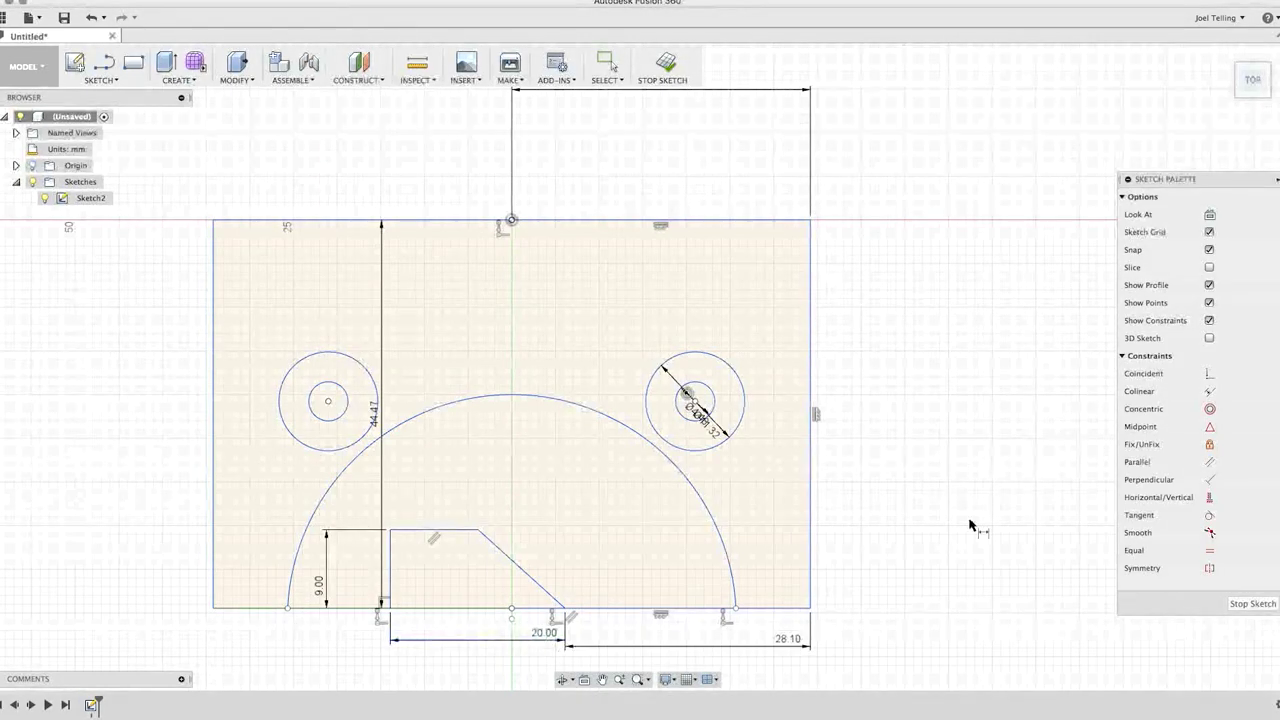
mouse_move(942, 571)
middle_mouse_down("shift")
mouse_move(909, 503)
mouse_move(927, 537)
middle_mouse_up("shift")
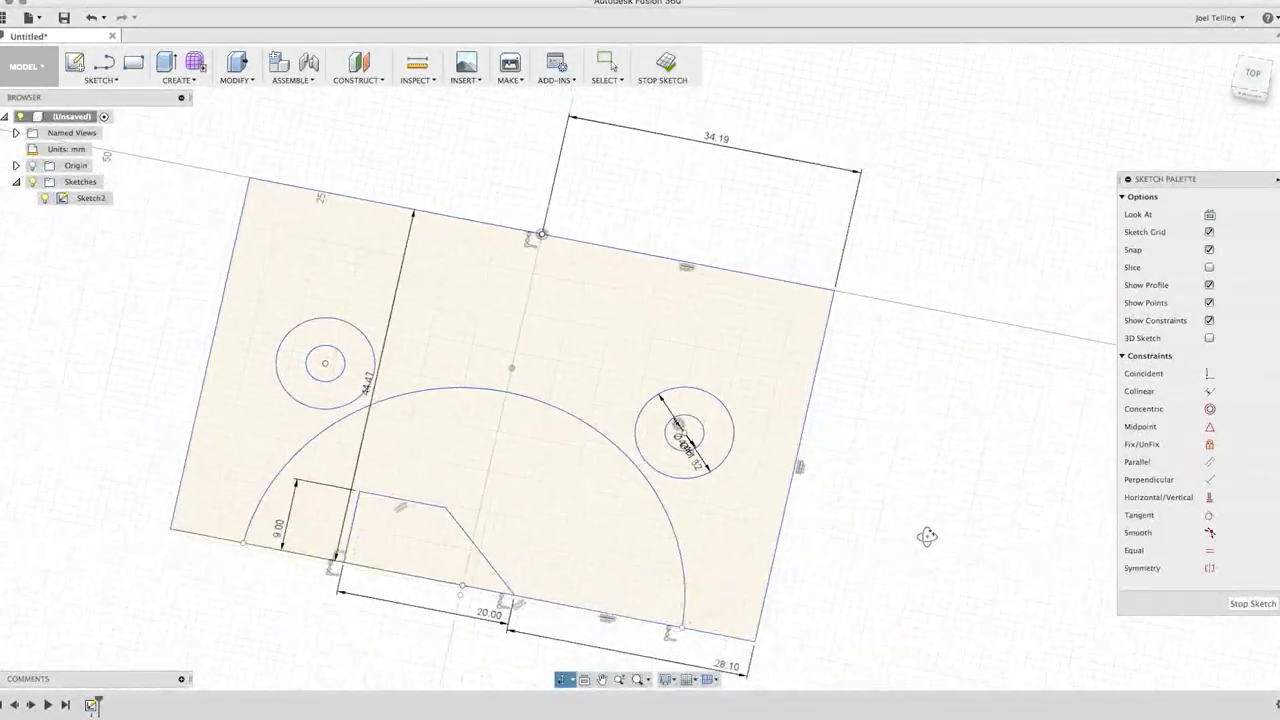
left_click(1254, 604)
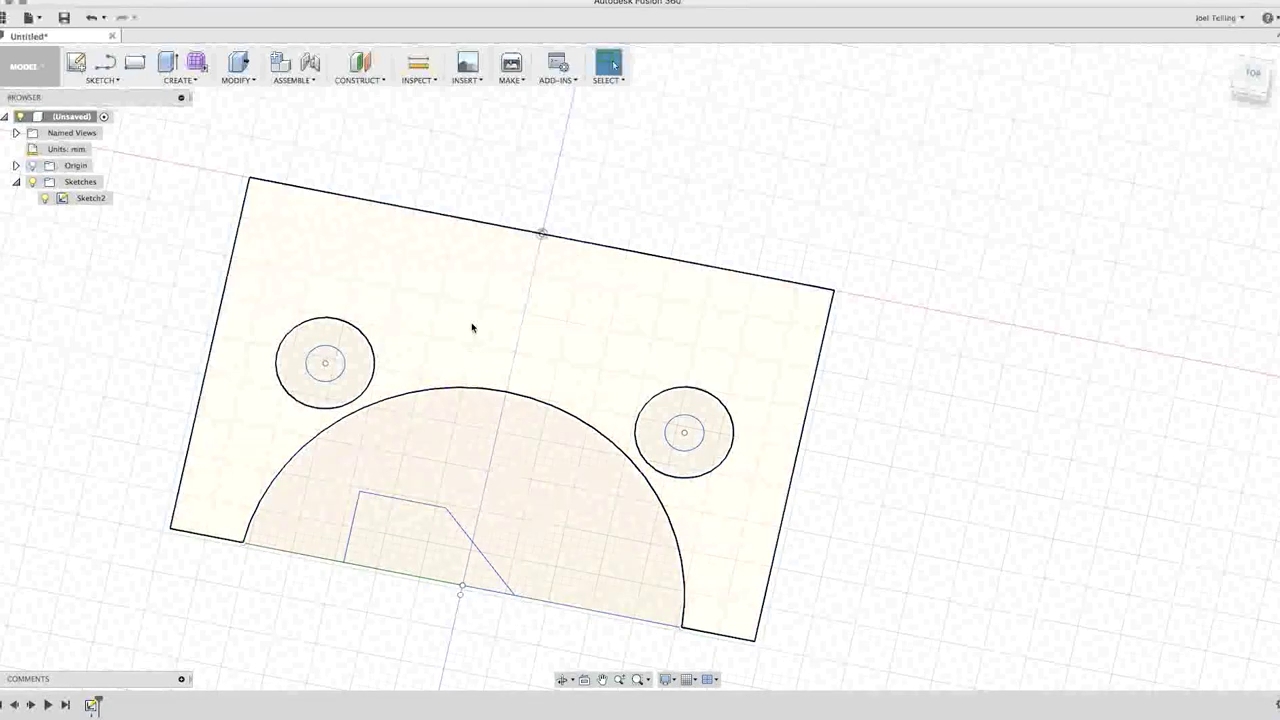
Extrude the outer plate profile and the small angled shape 11 mm
key("e")
left_click(472, 315)
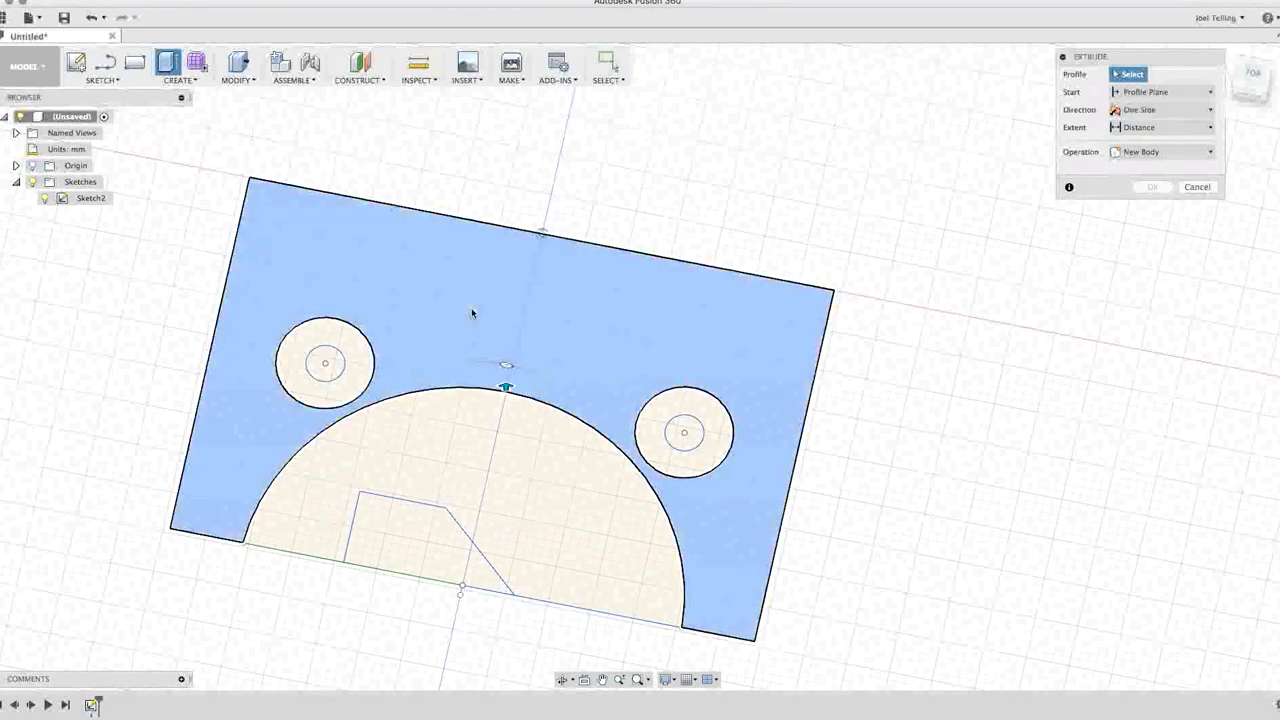
left_click(422, 531)
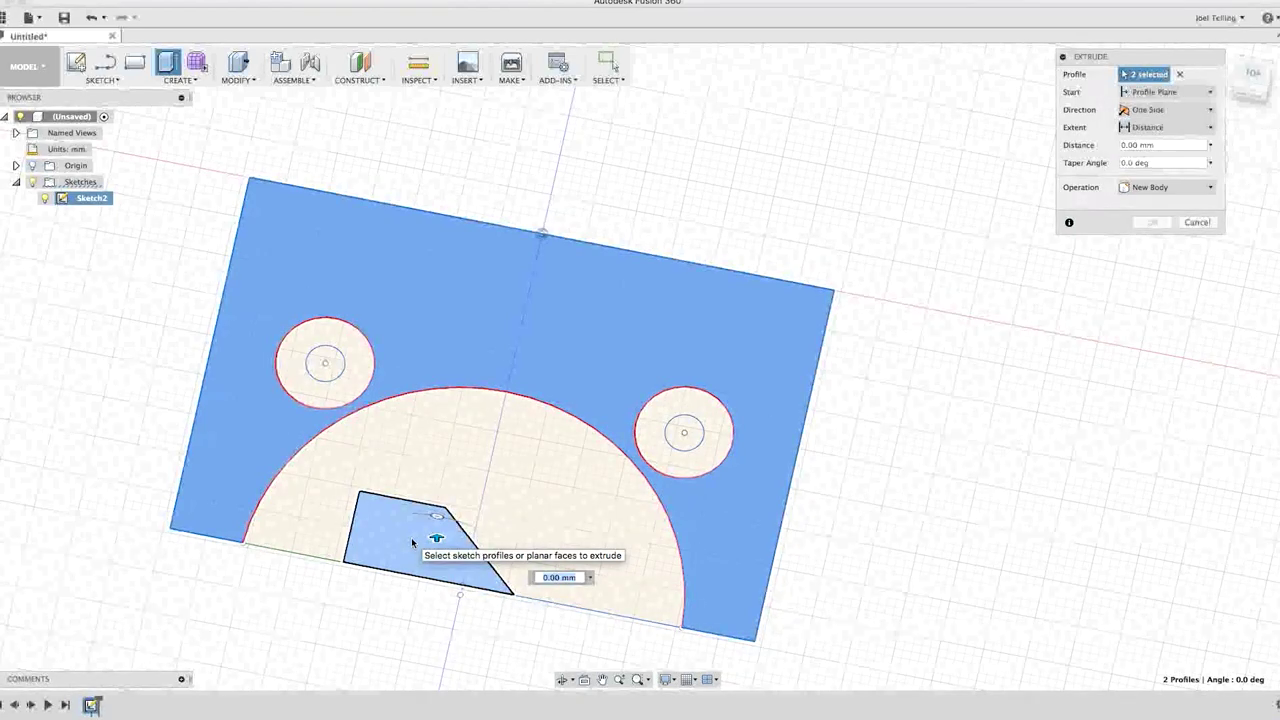
type("11.34")
key("Return")
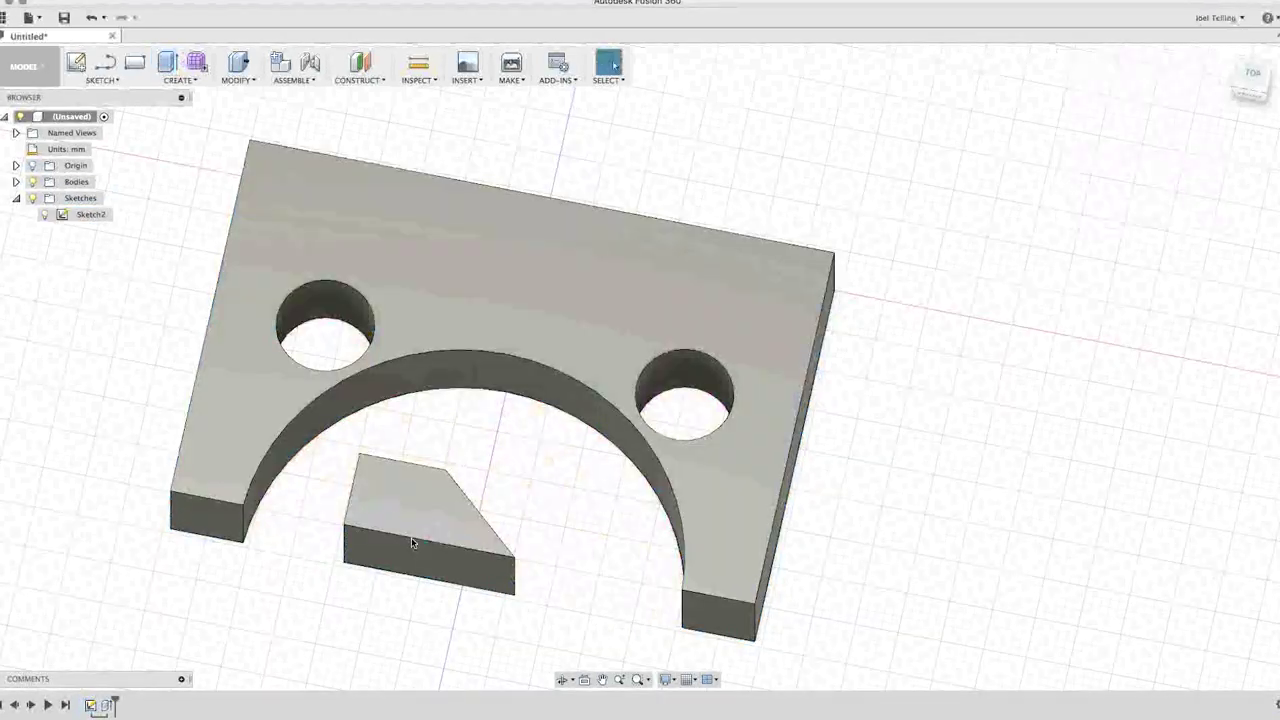
Show Sketch2 and select both hole ring profiles and the large arc profile
left_click(45, 217)
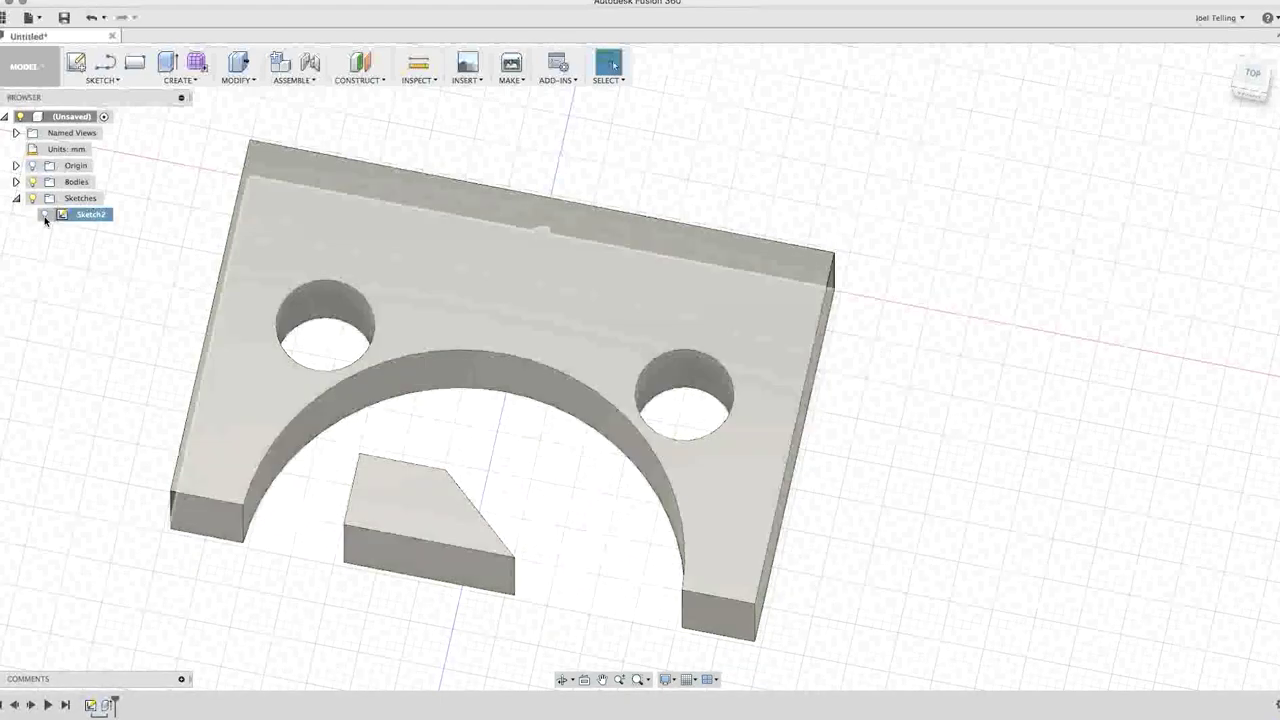
left_click(45, 216)
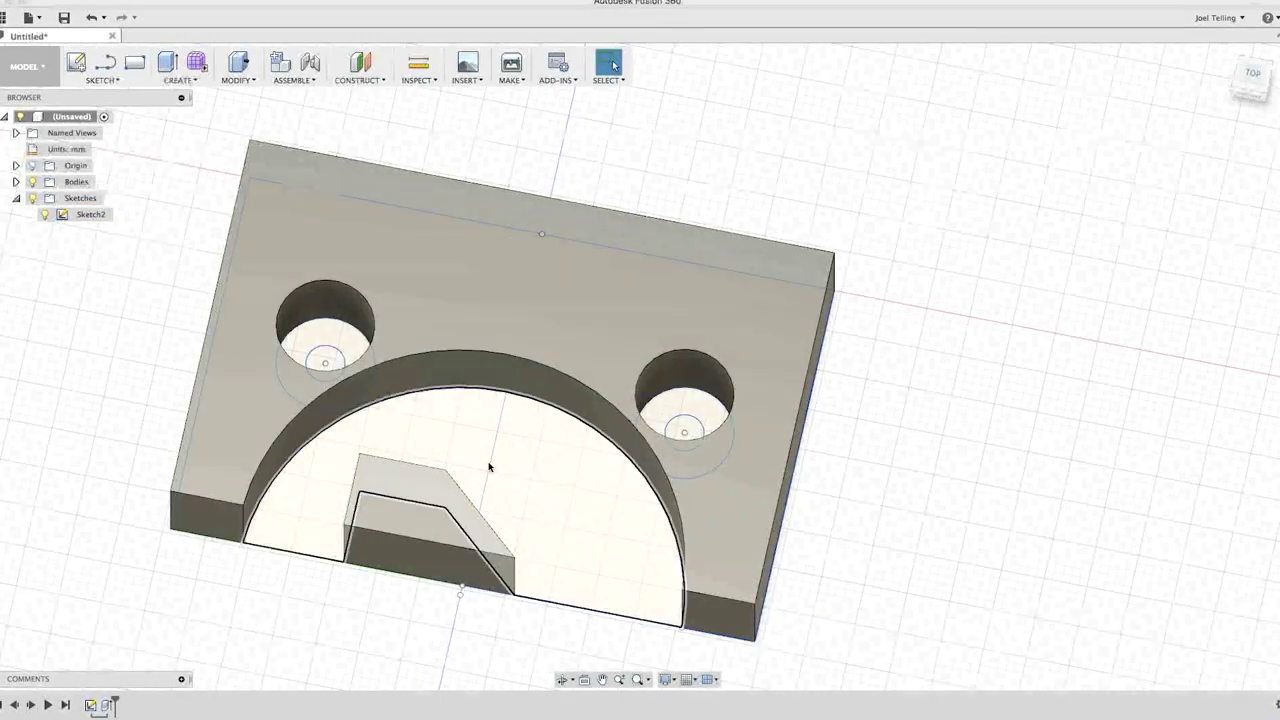
mouse_move(966, 489)
middle_mouse_down("shift")
mouse_move(933, 462)
mouse_move(936, 474)
middle_mouse_up("shift")
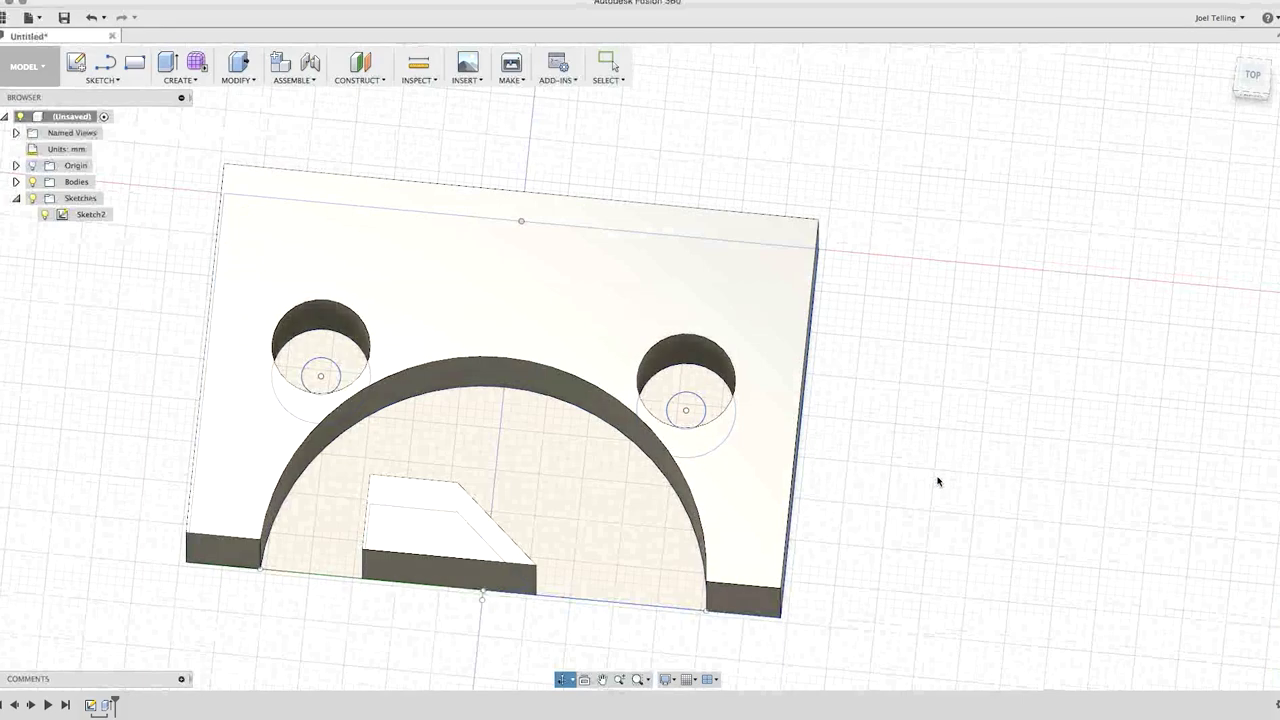
left_click(938, 481)
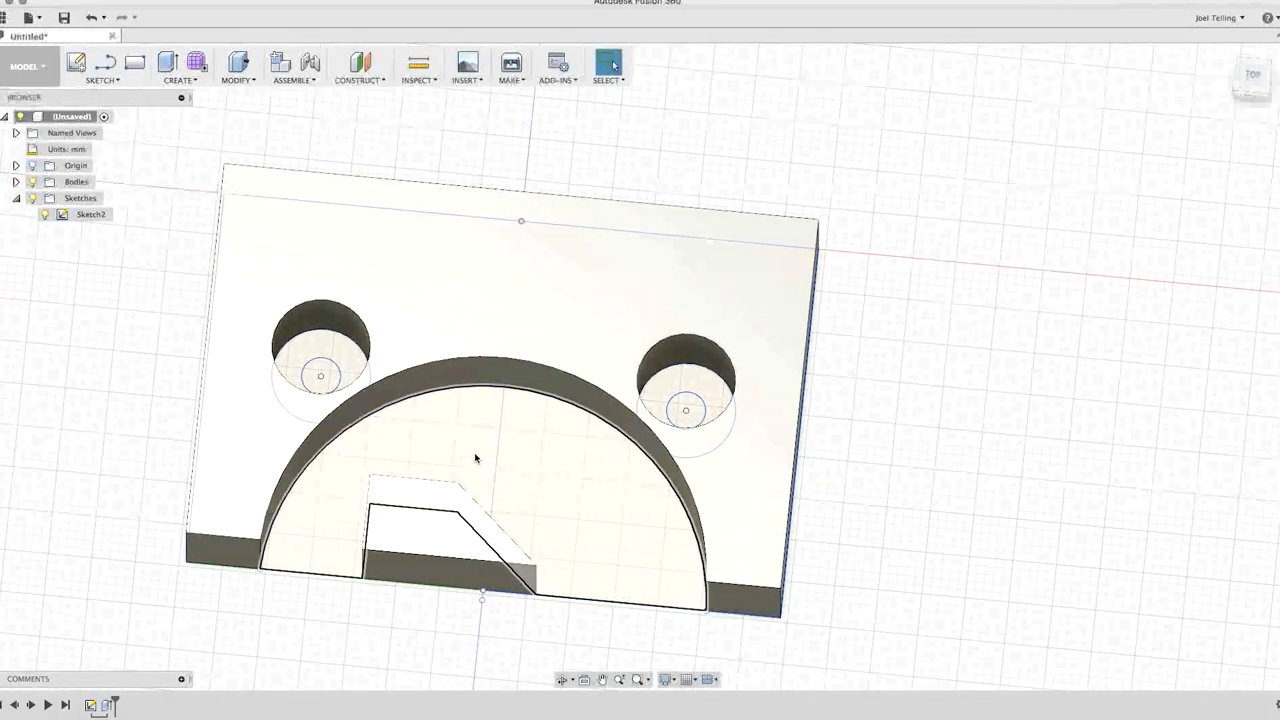
left_click(678, 402)
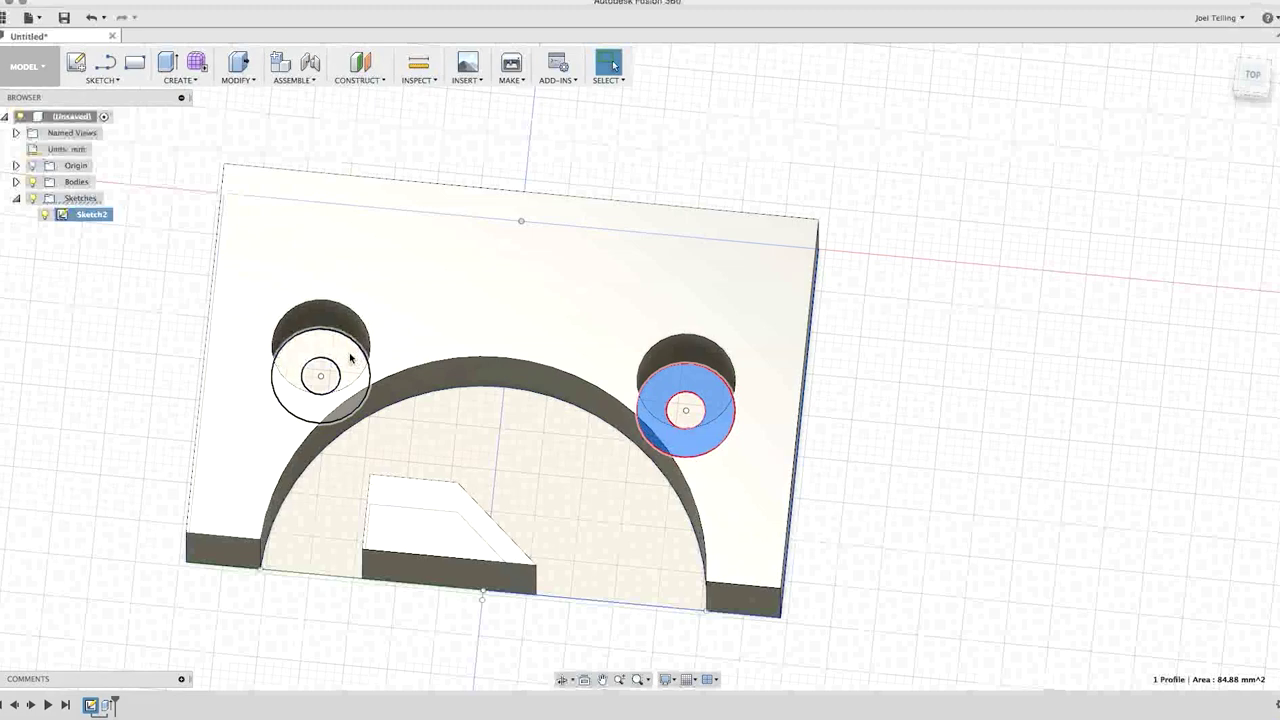
left_click(350, 358, "shift")
left_click(500, 443, "shift")
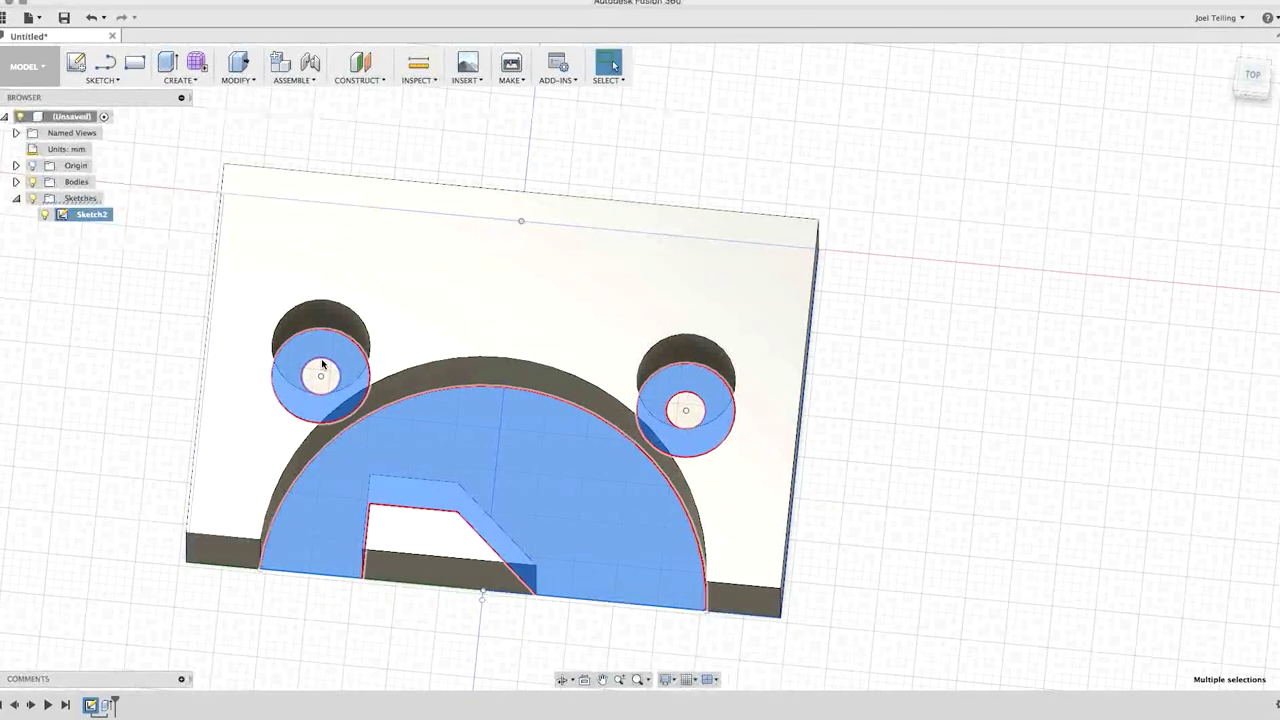
Join-extrude the three selected profiles 1.75 mm onto the part
key("e")
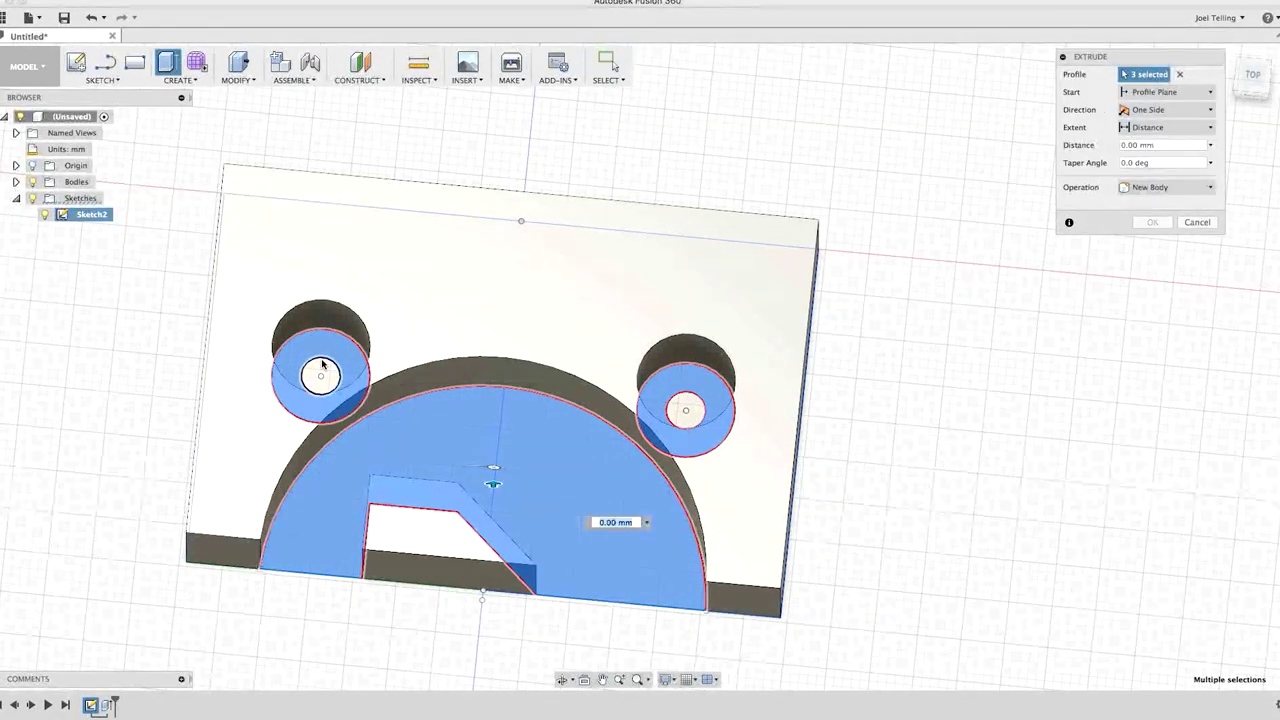
type("1")
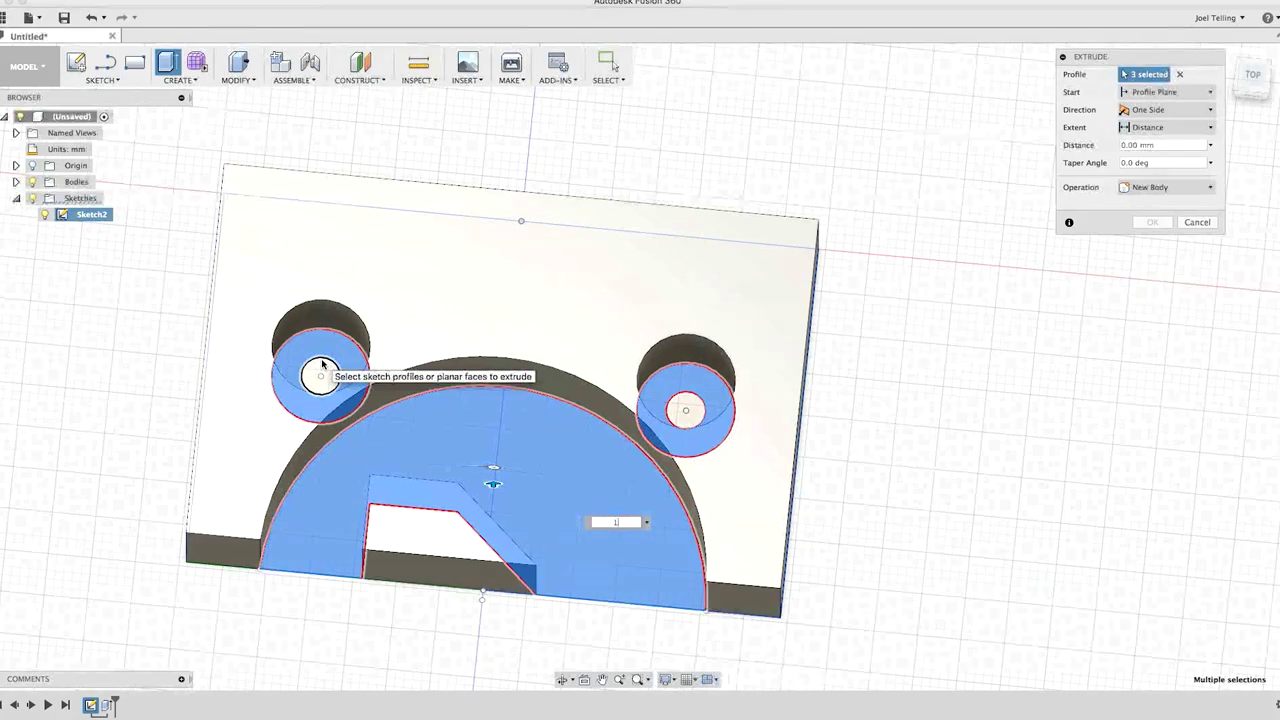
type(".75")
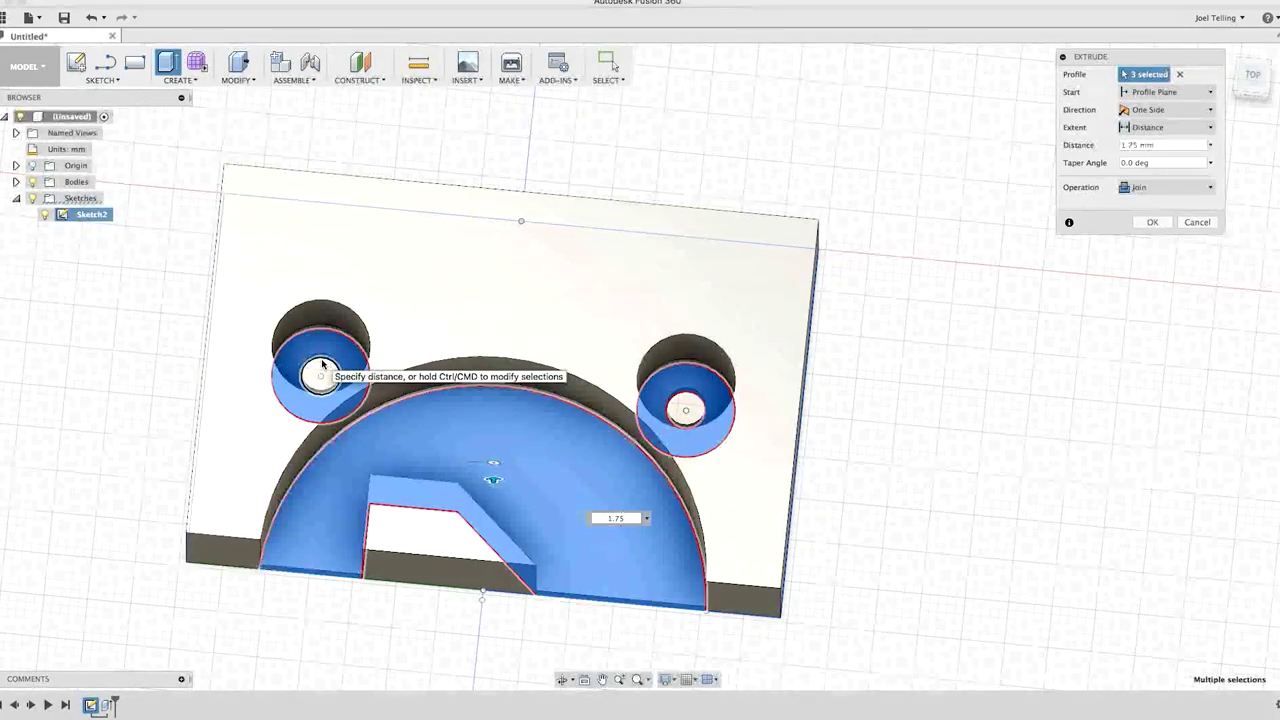
key("Return")
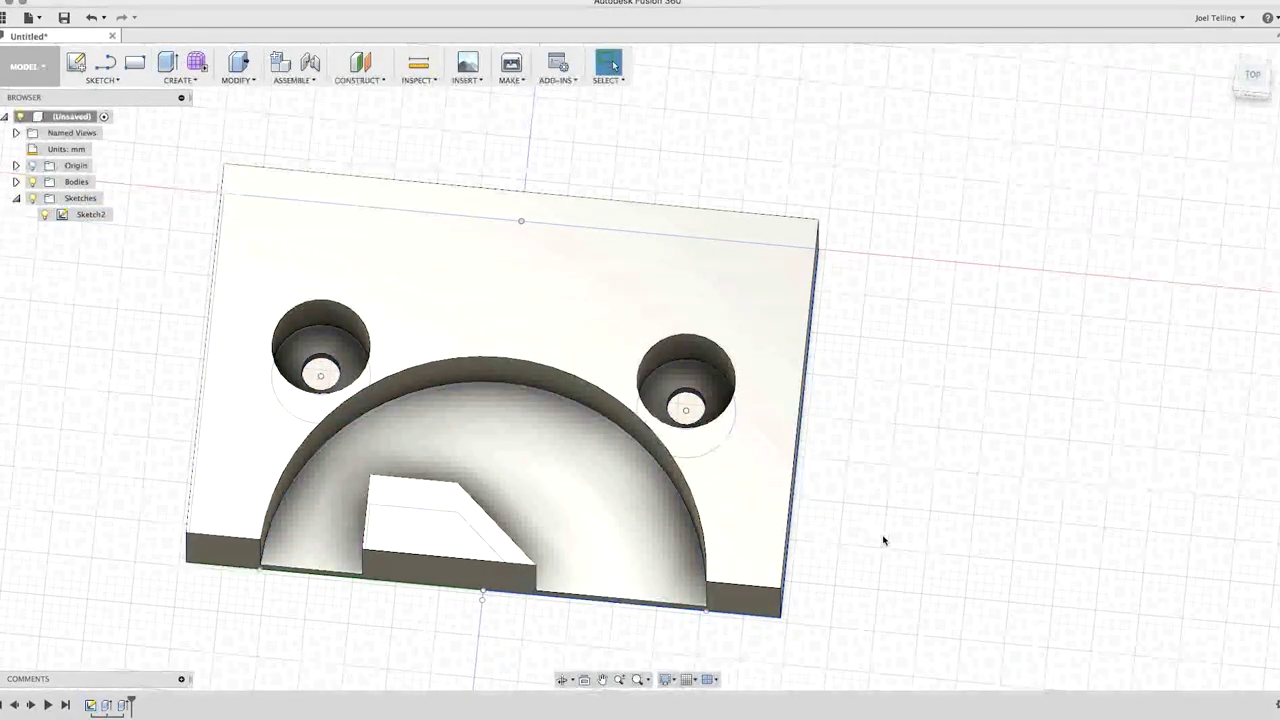
middle_click_drag(903, 546, 797, 486, "shift")
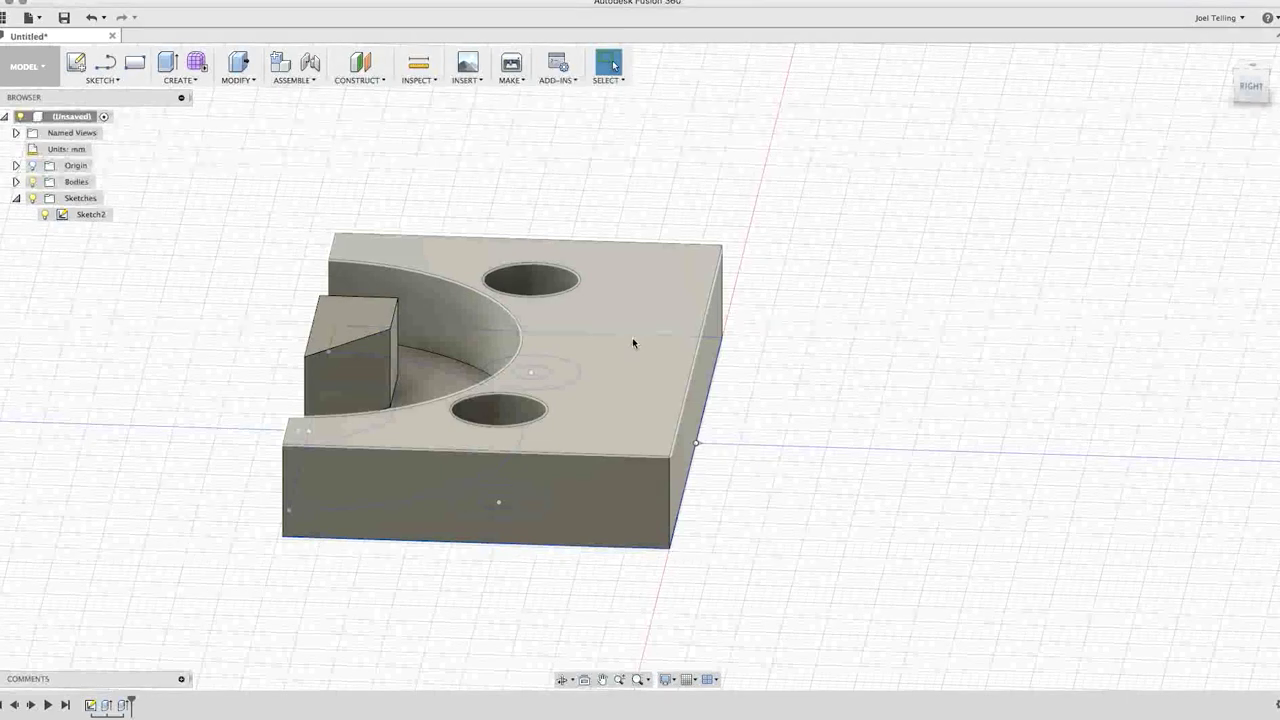
Chamfer the block's right vertical edge by distance and angle: 14 mm at 30°
left_click(238, 80)
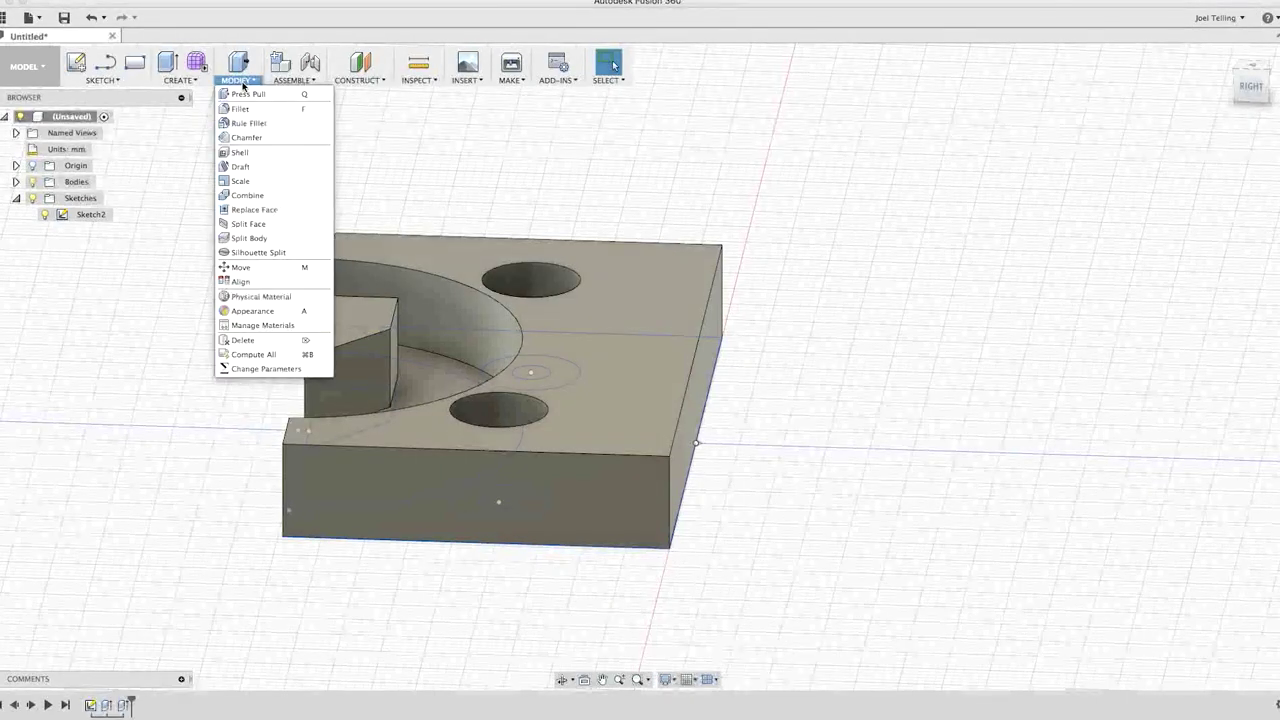
left_click(245, 137)
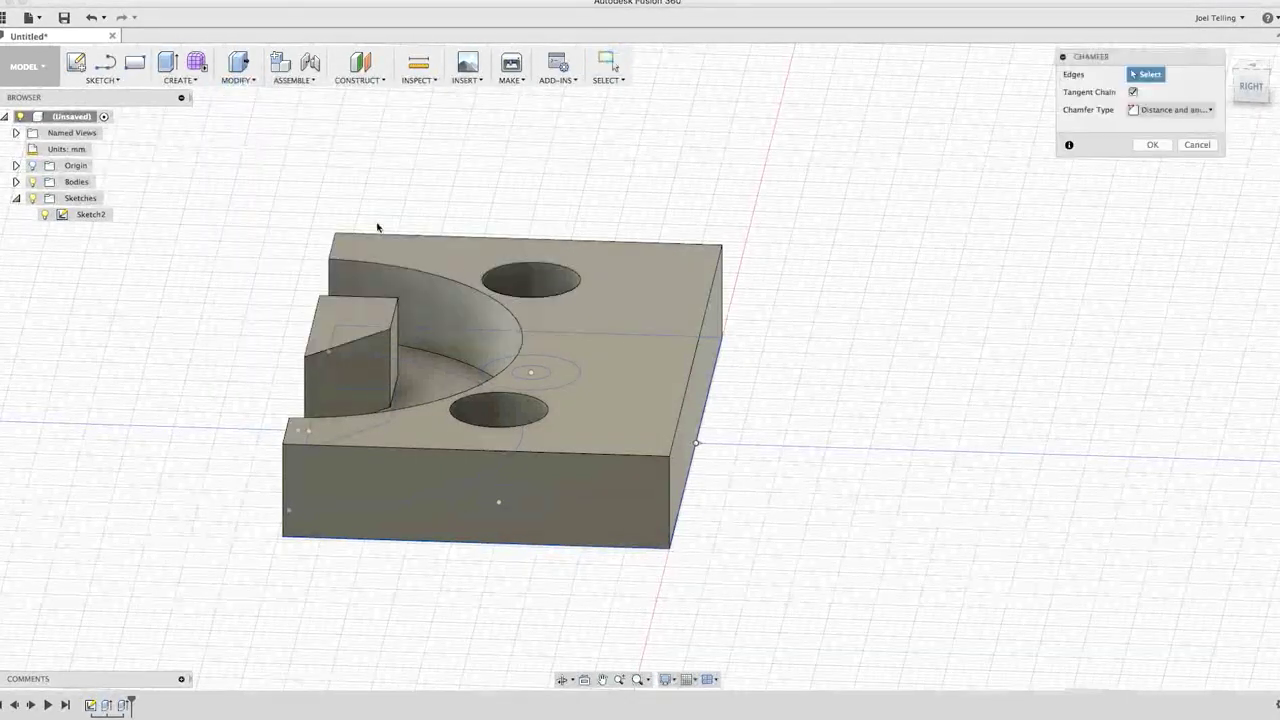
left_click(714, 362)
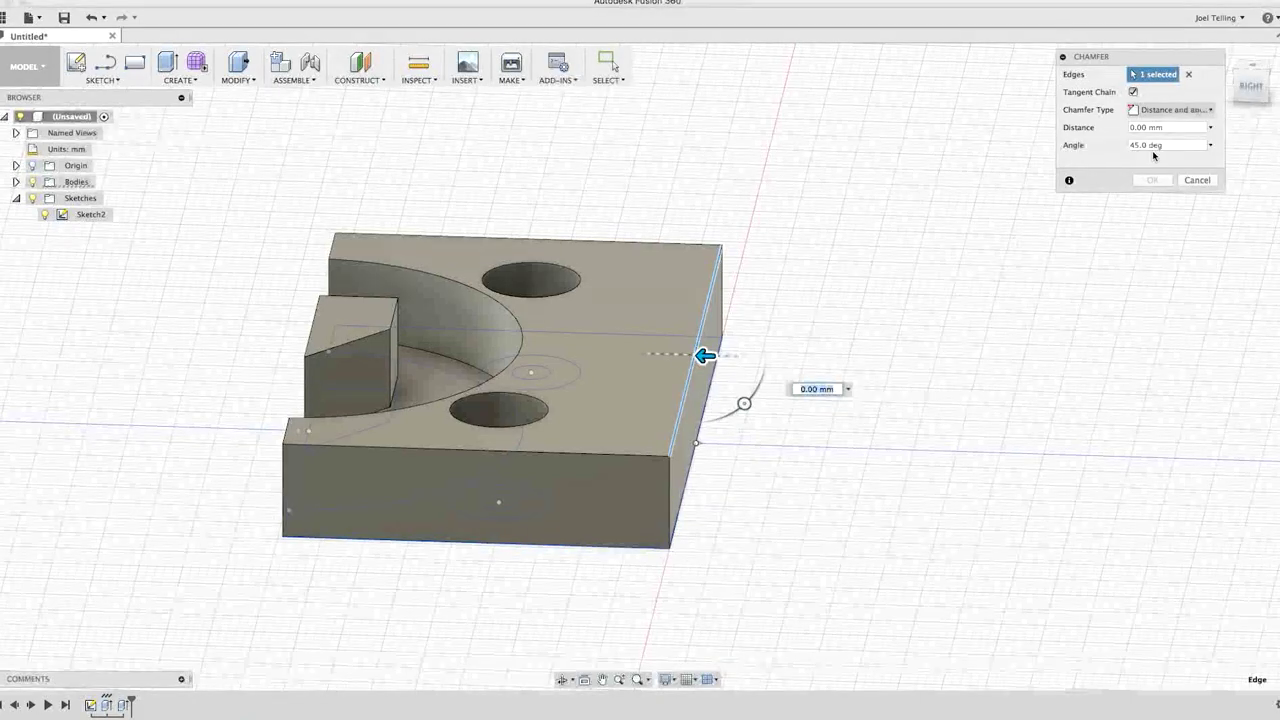
left_click(1160, 112)
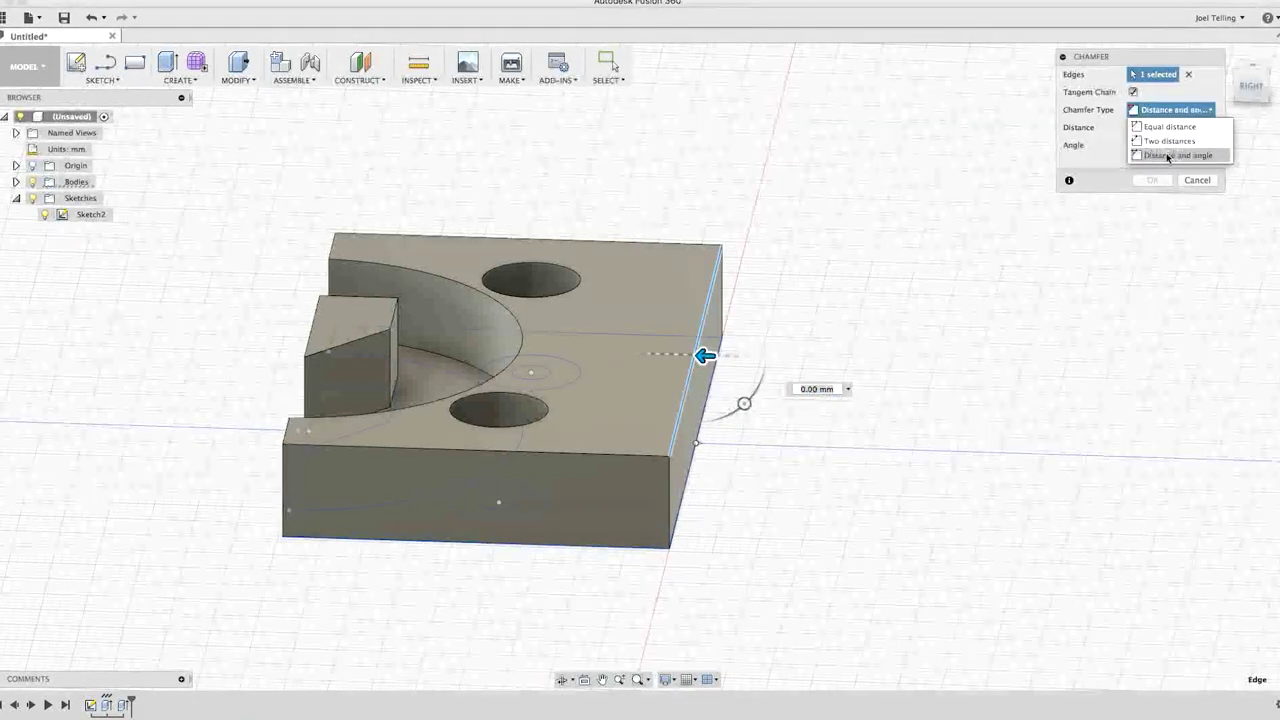
left_click(1166, 153)
left_click_drag(744, 405, 583, 352)
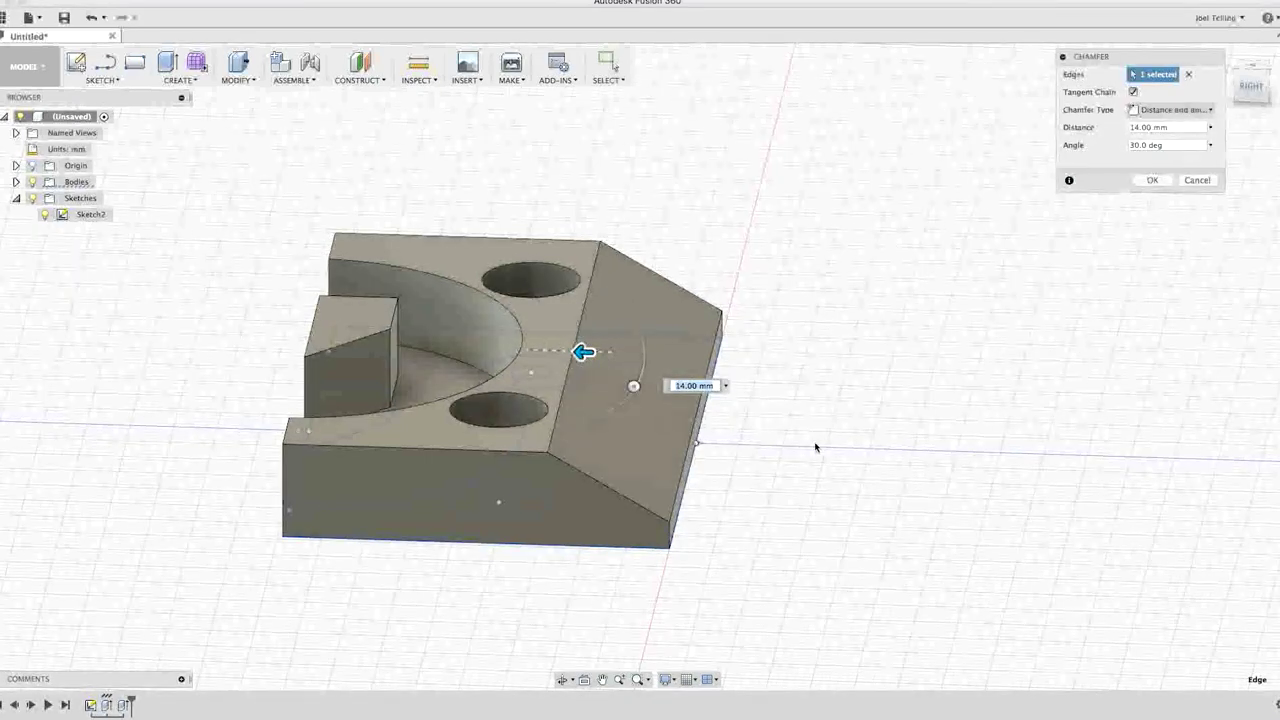
left_click(1153, 180)
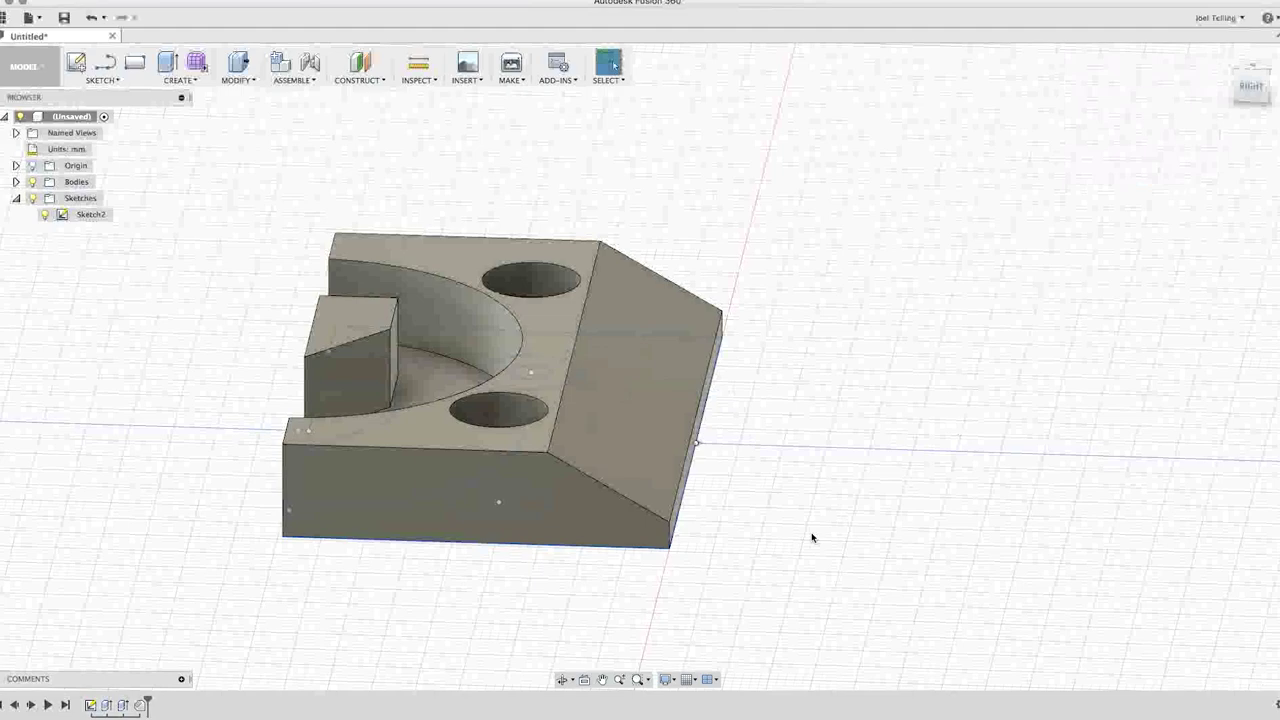
middle_click_drag(814, 534, 954, 534, "shift")
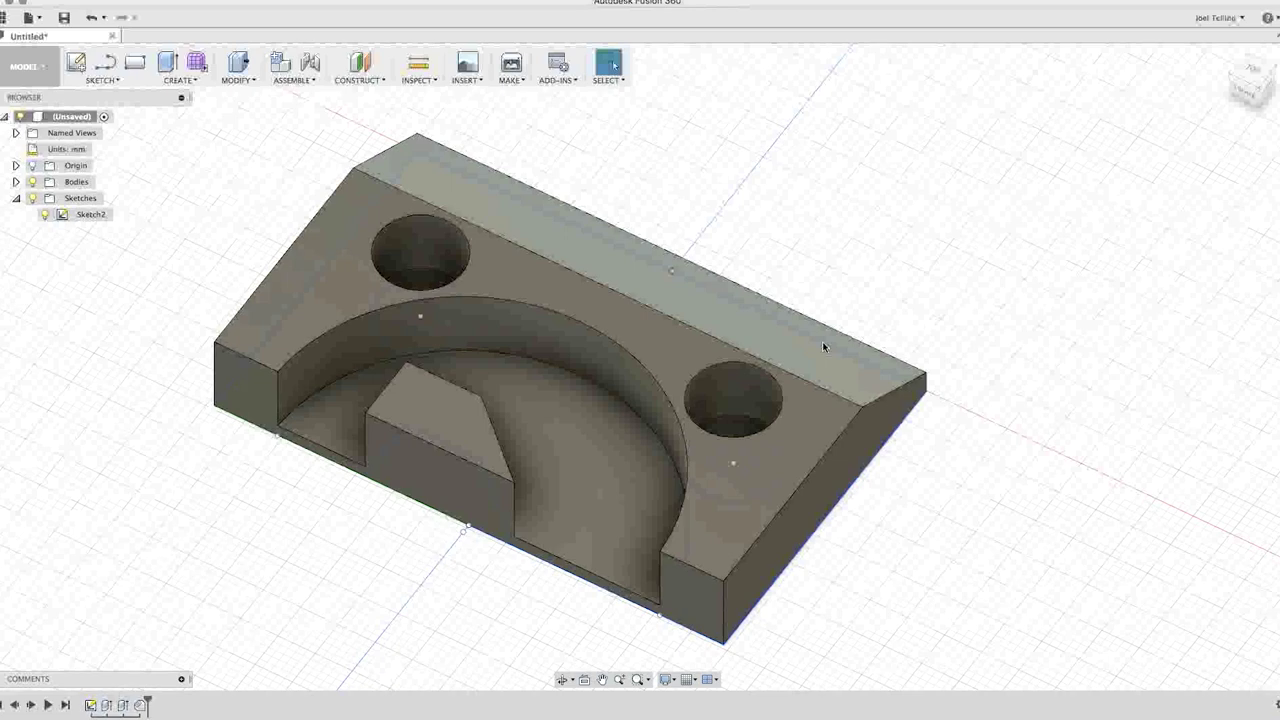
Fillet the arc edge and both hole top edges with a 1 mm radius
left_click(250, 81)
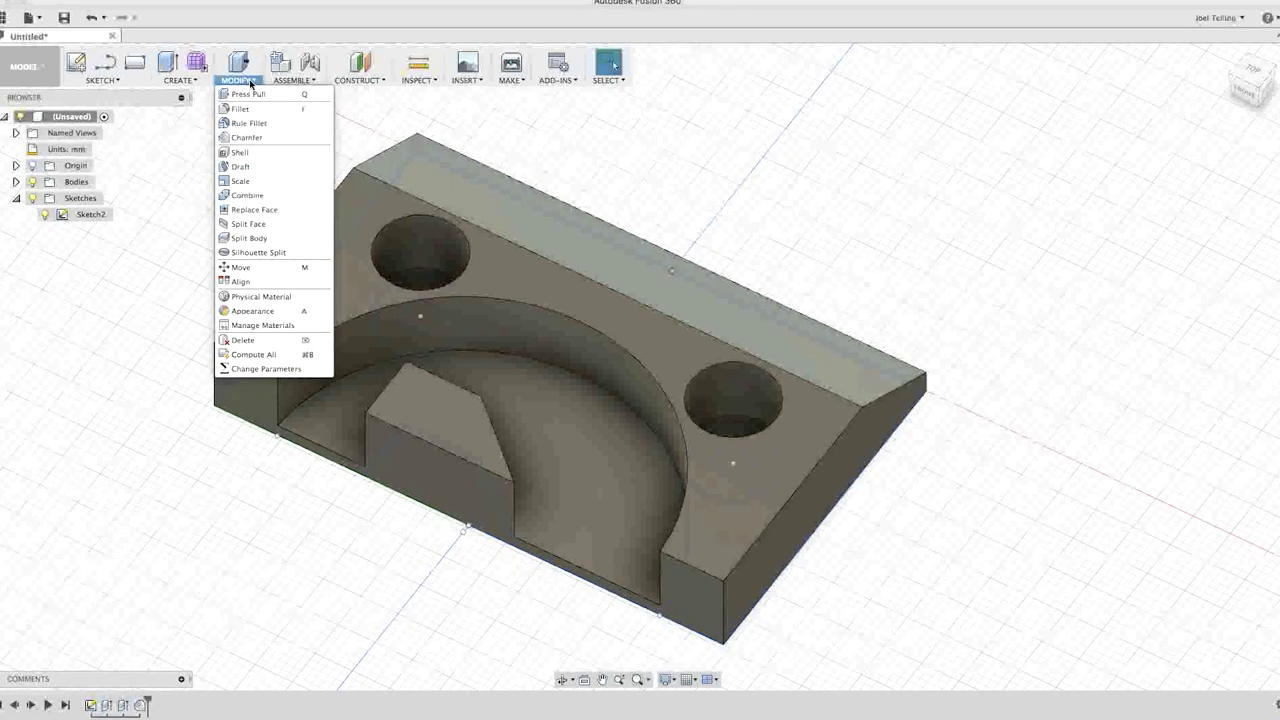
left_click(241, 108)
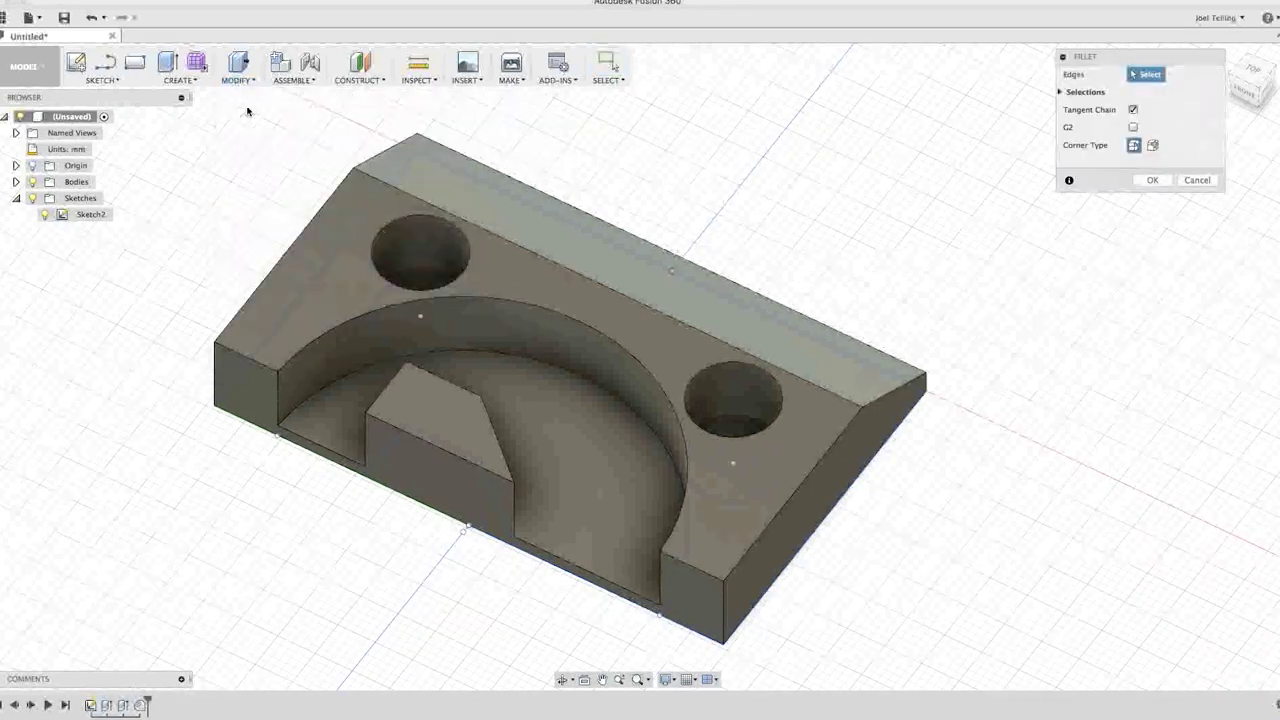
left_click(524, 302)
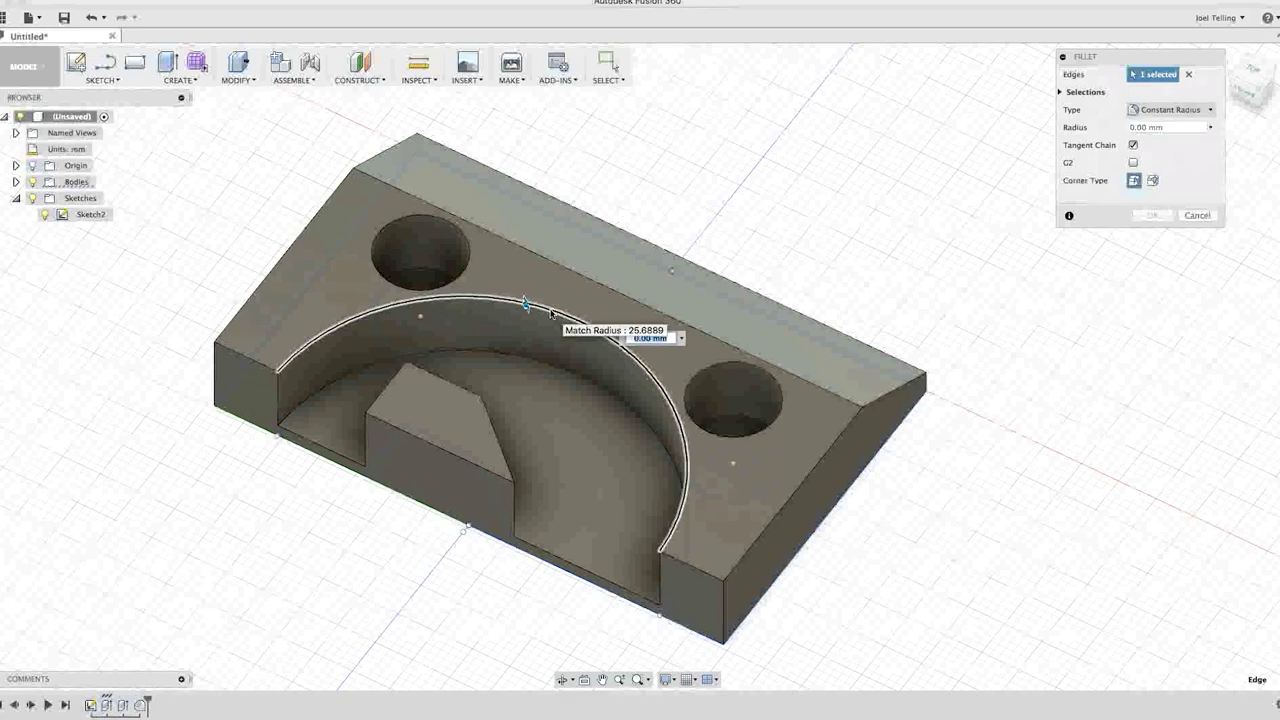
left_click(458, 254)
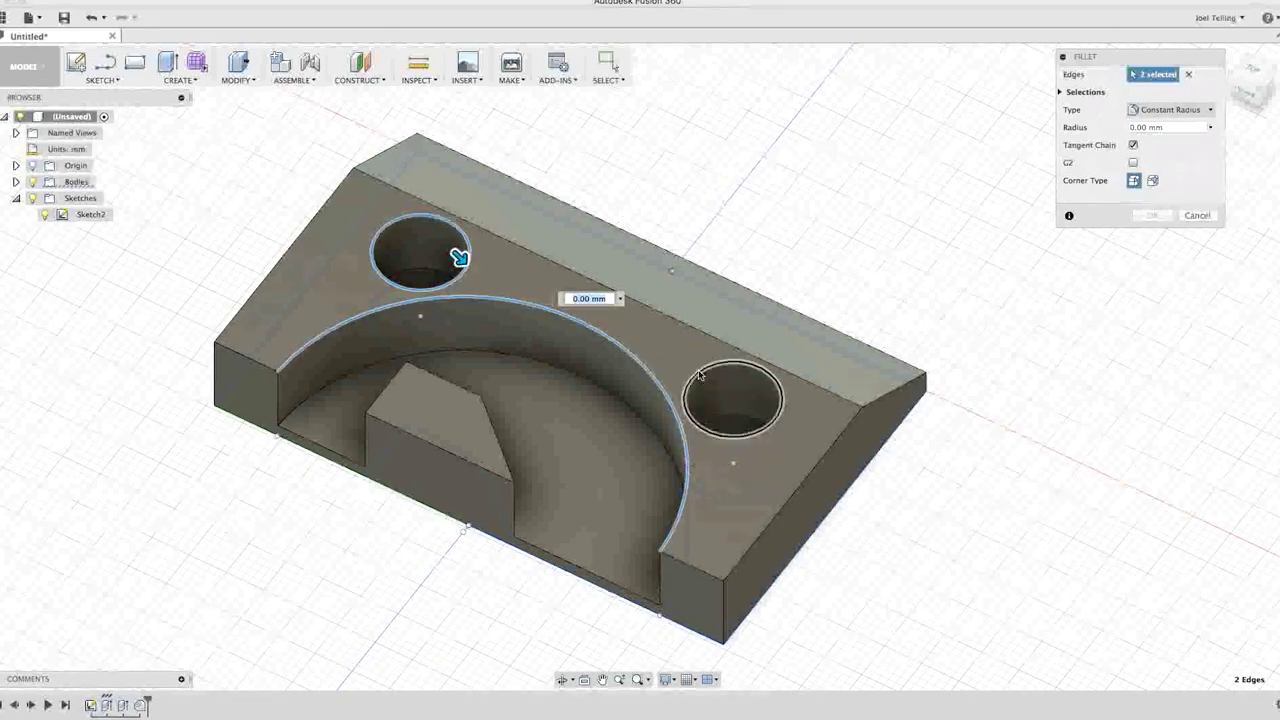
left_click(701, 373)
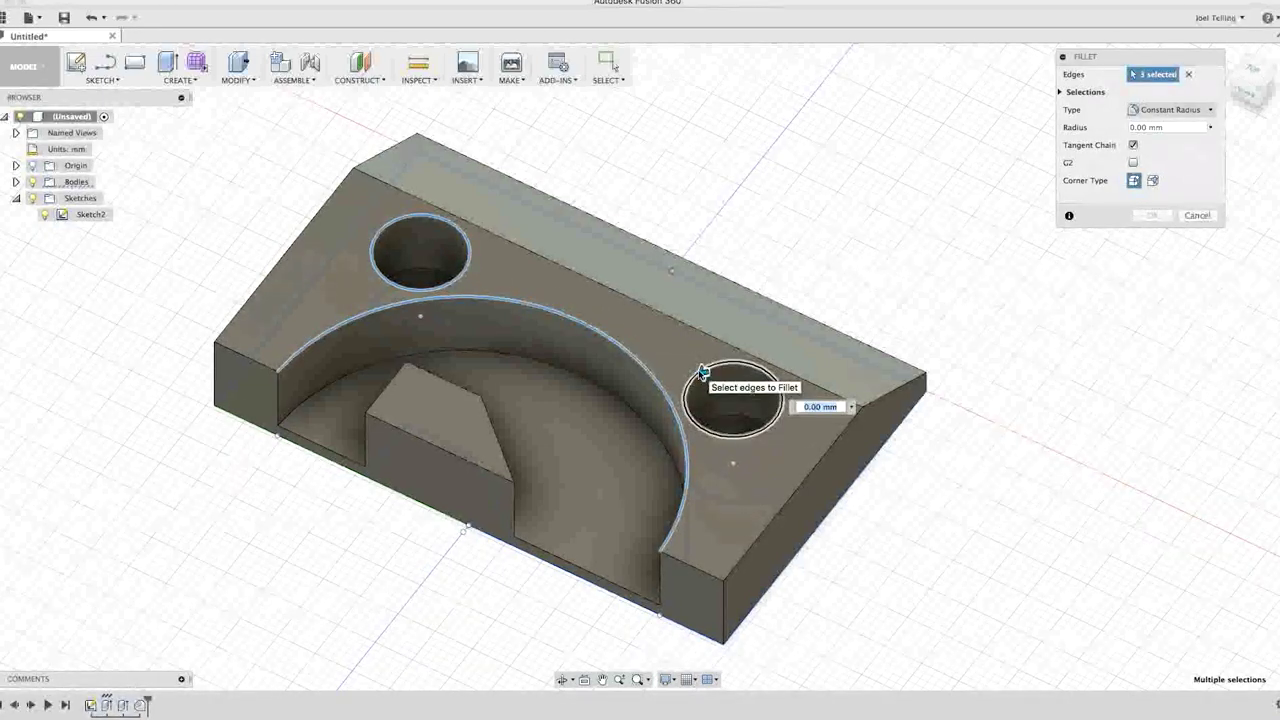
type("1")
key("Return")
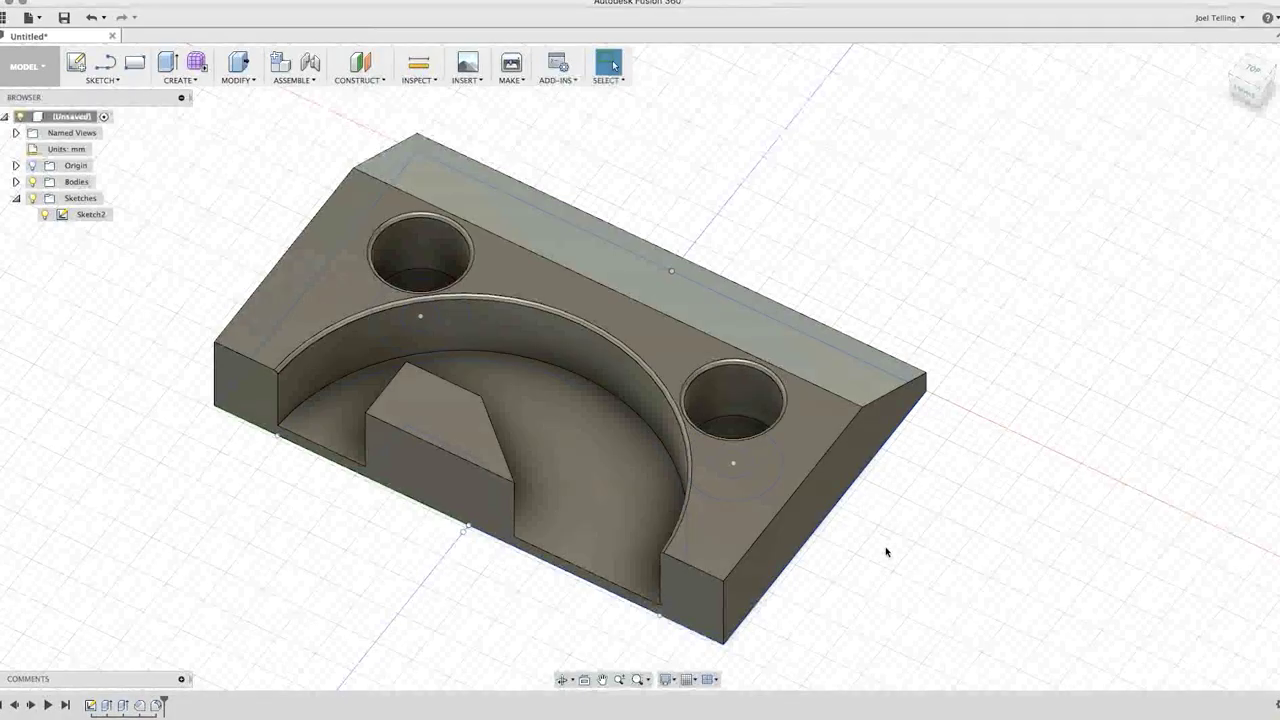
mouse_move(886, 551)
middle_mouse_down("shift")
mouse_move(880, 517)
mouse_move(851, 500)
mouse_move(897, 511)
mouse_move(912, 530)
mouse_move(893, 562)
middle_mouse_up("shift")
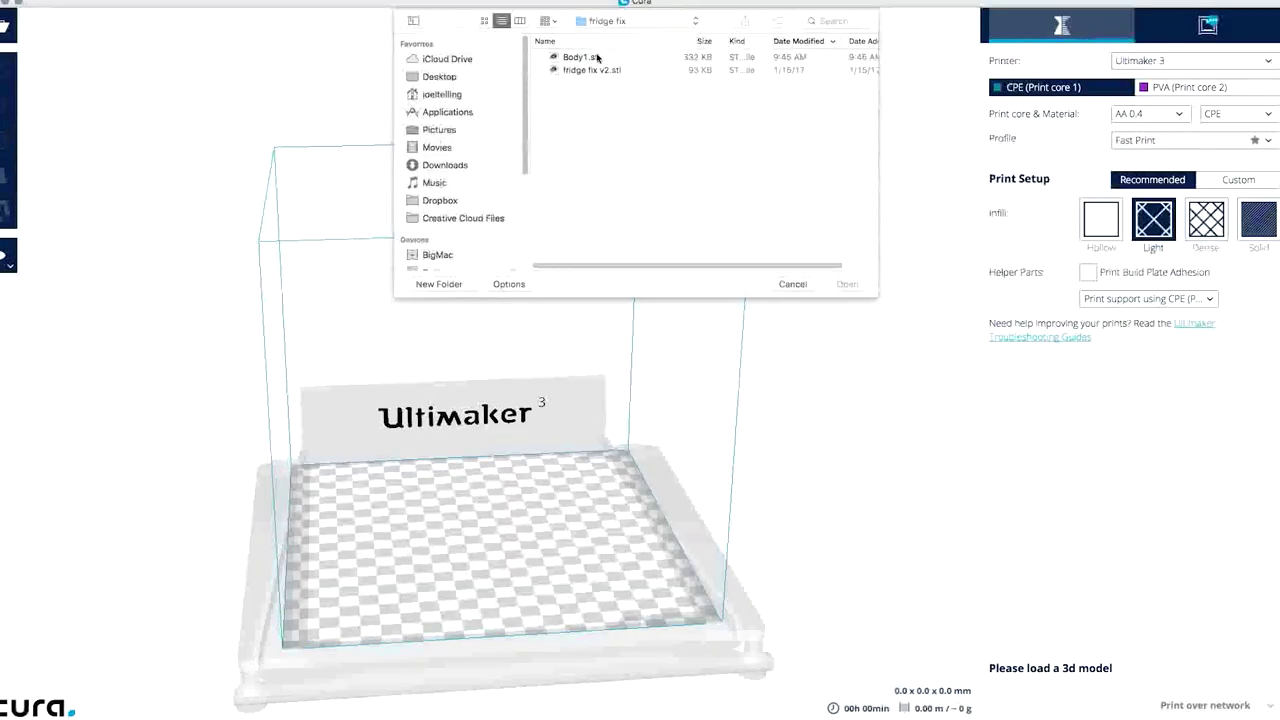
Load Body1.stl into Cura and rotate the part 90° to lie flat
left_click(578, 57)
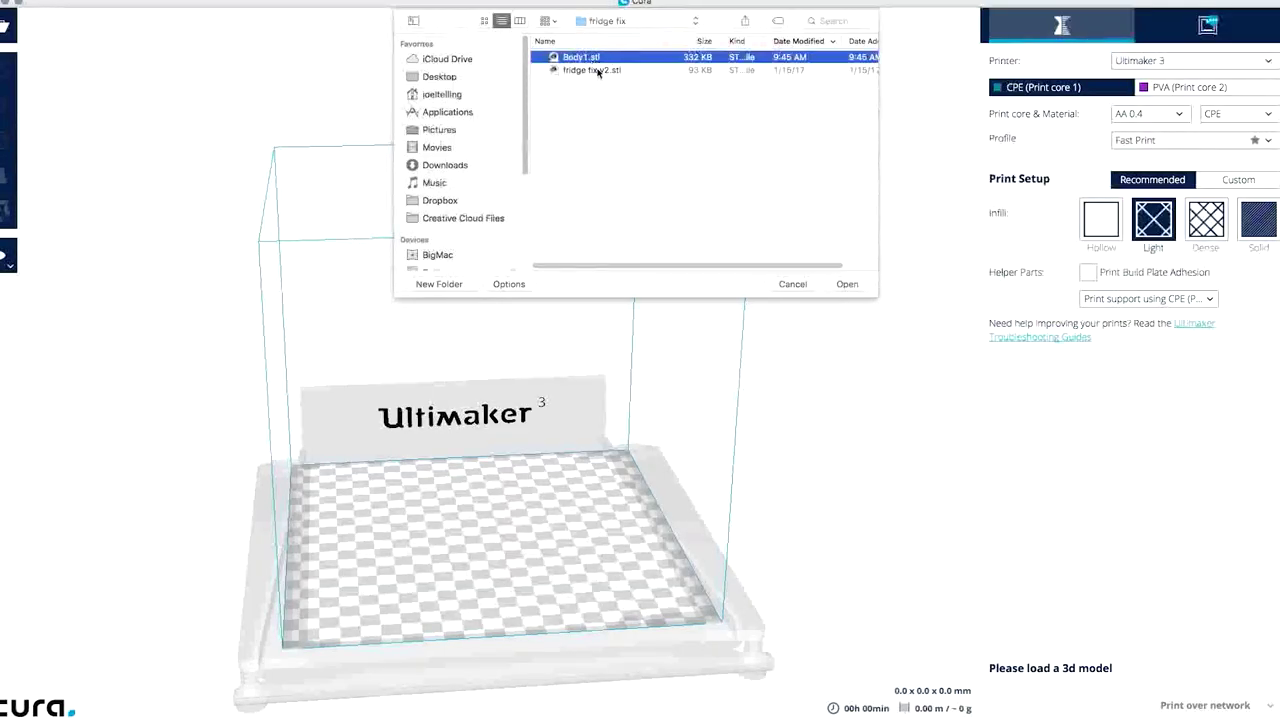
left_click(847, 285)
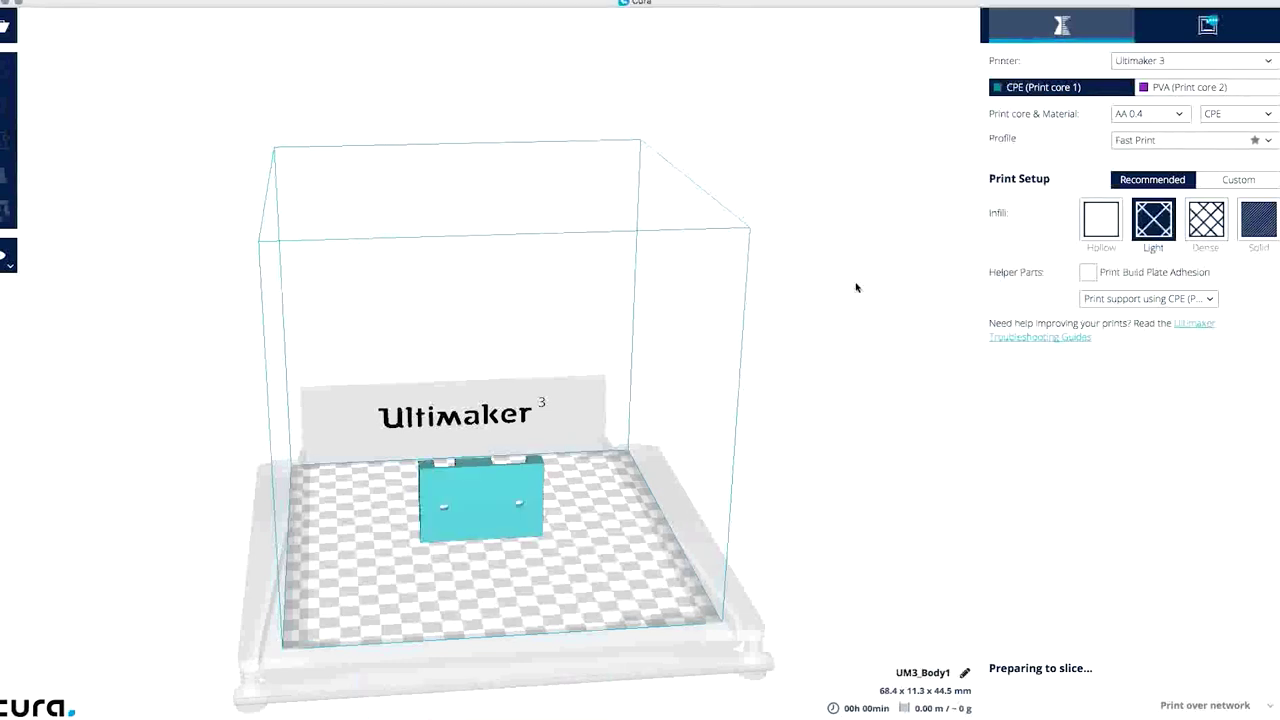
left_click(475, 488)
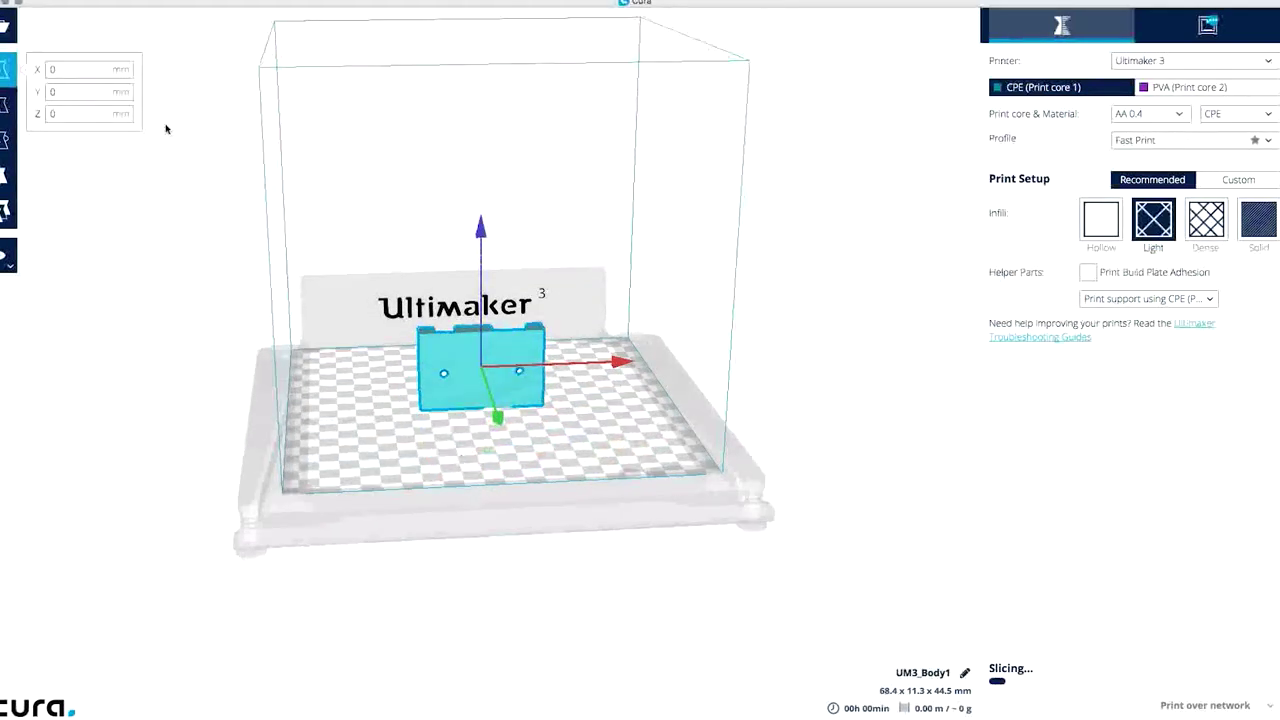
left_click(6, 140)
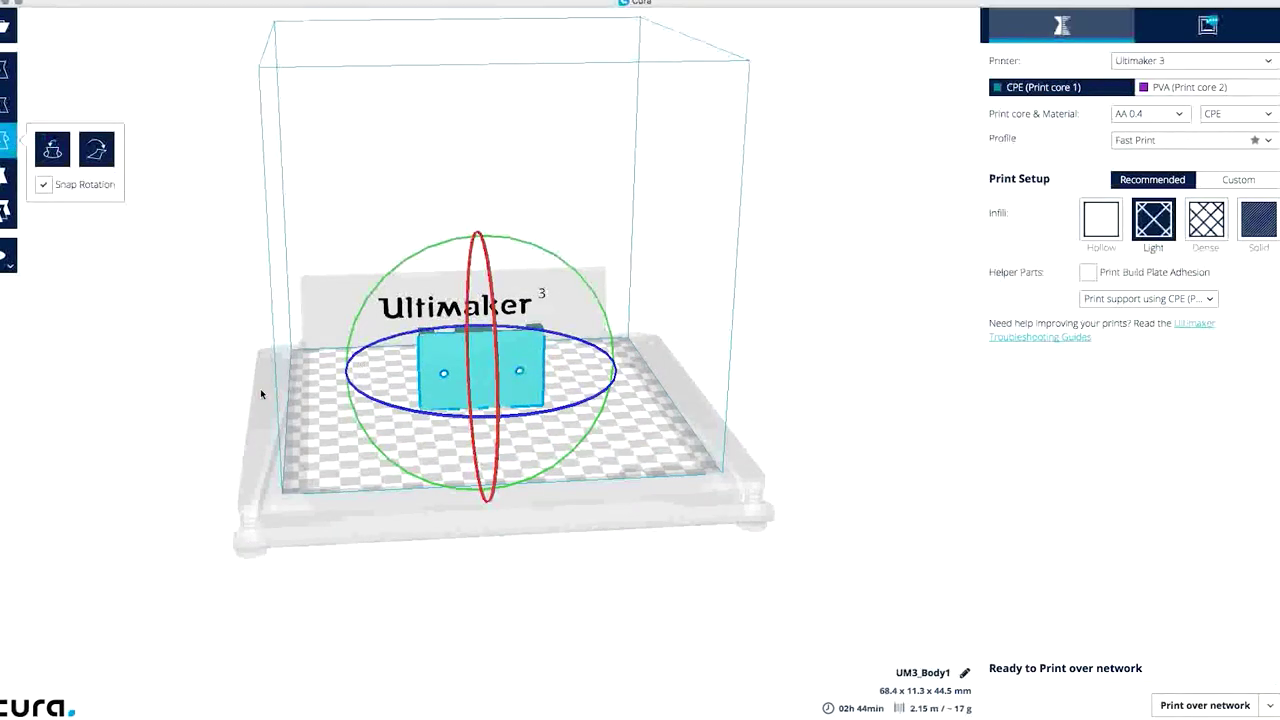
right_click_drag(251, 383, 509, 316)
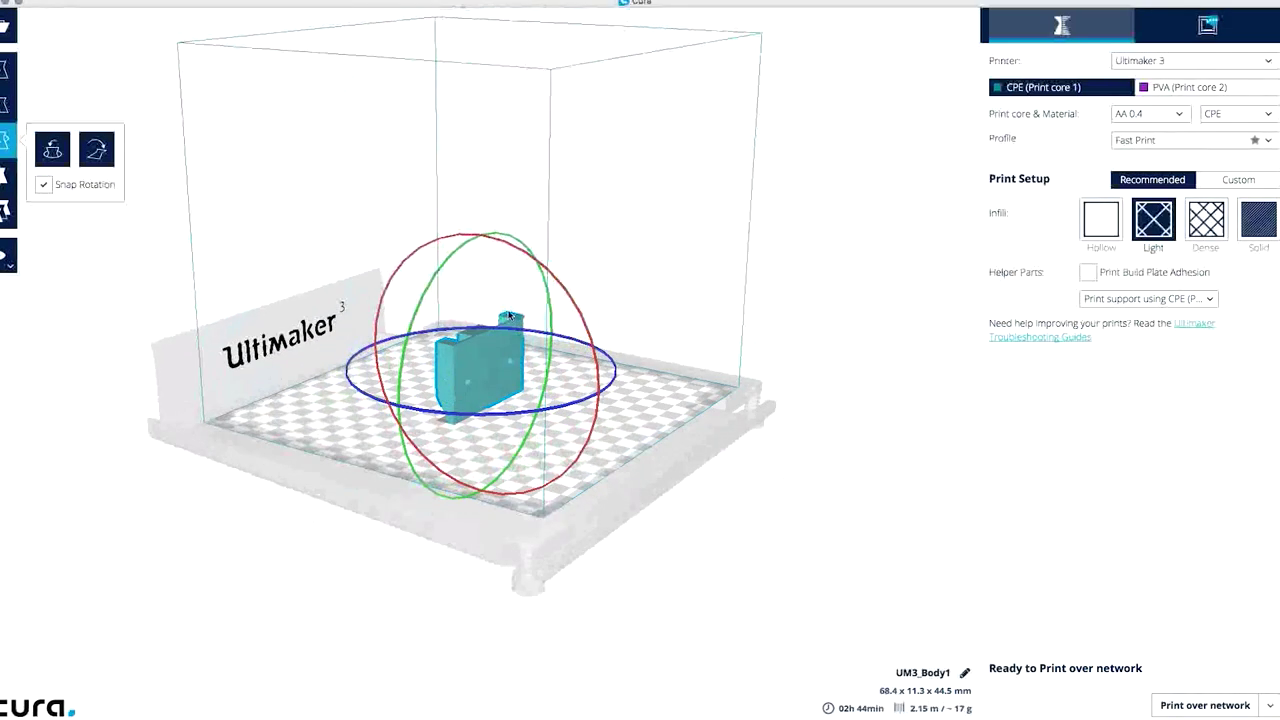
left_click_drag(531, 255, 593, 454)
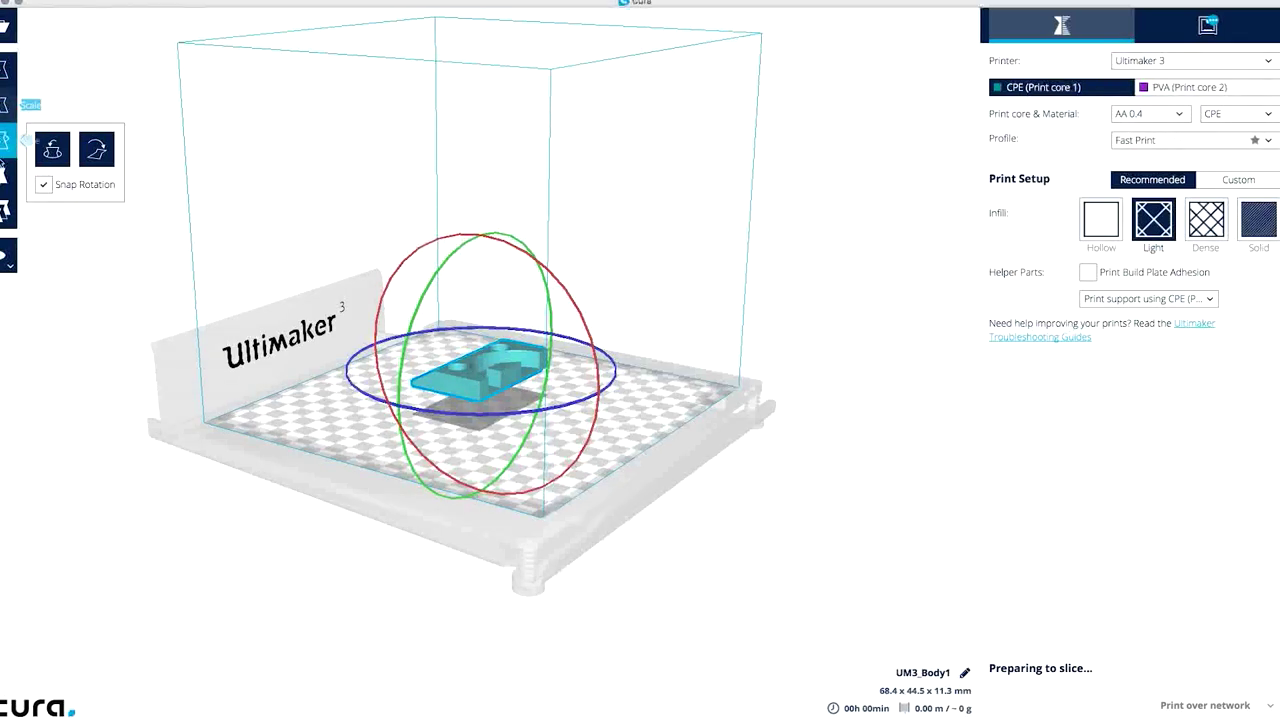
Set the part's Z position to 0 so it sits on the build plate
left_click(10, 70)
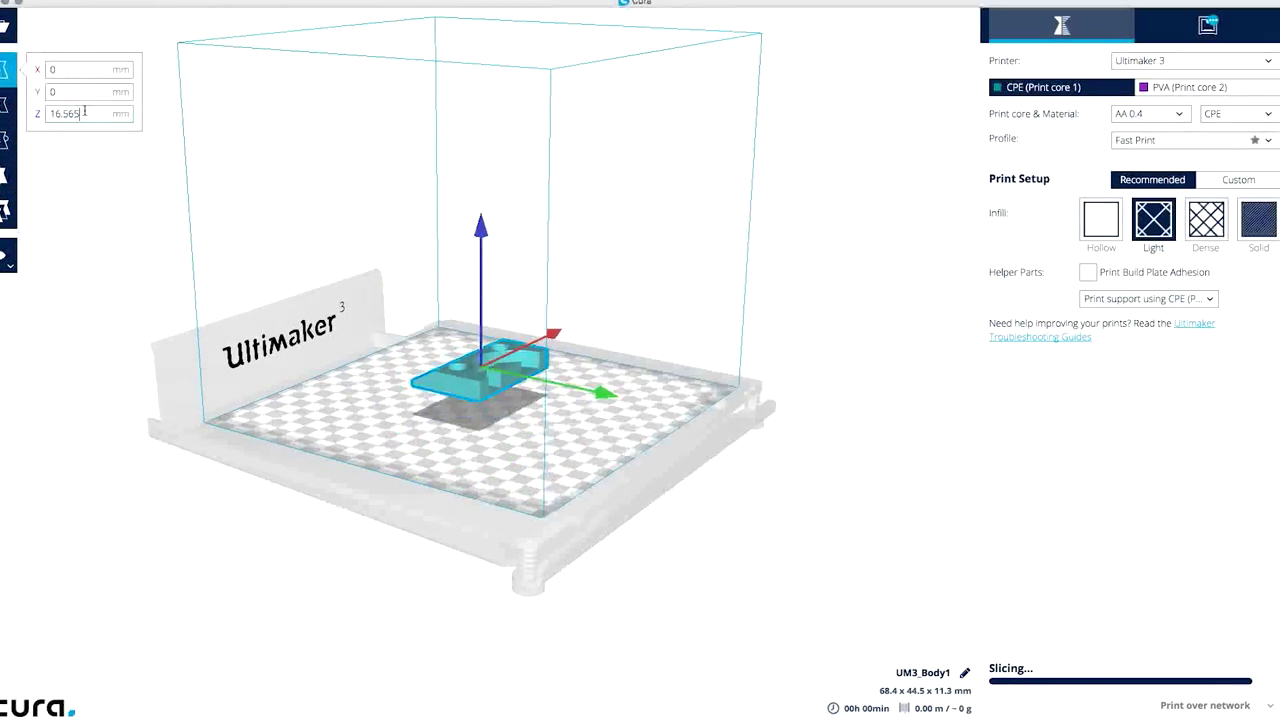
type("0")
key("Return")
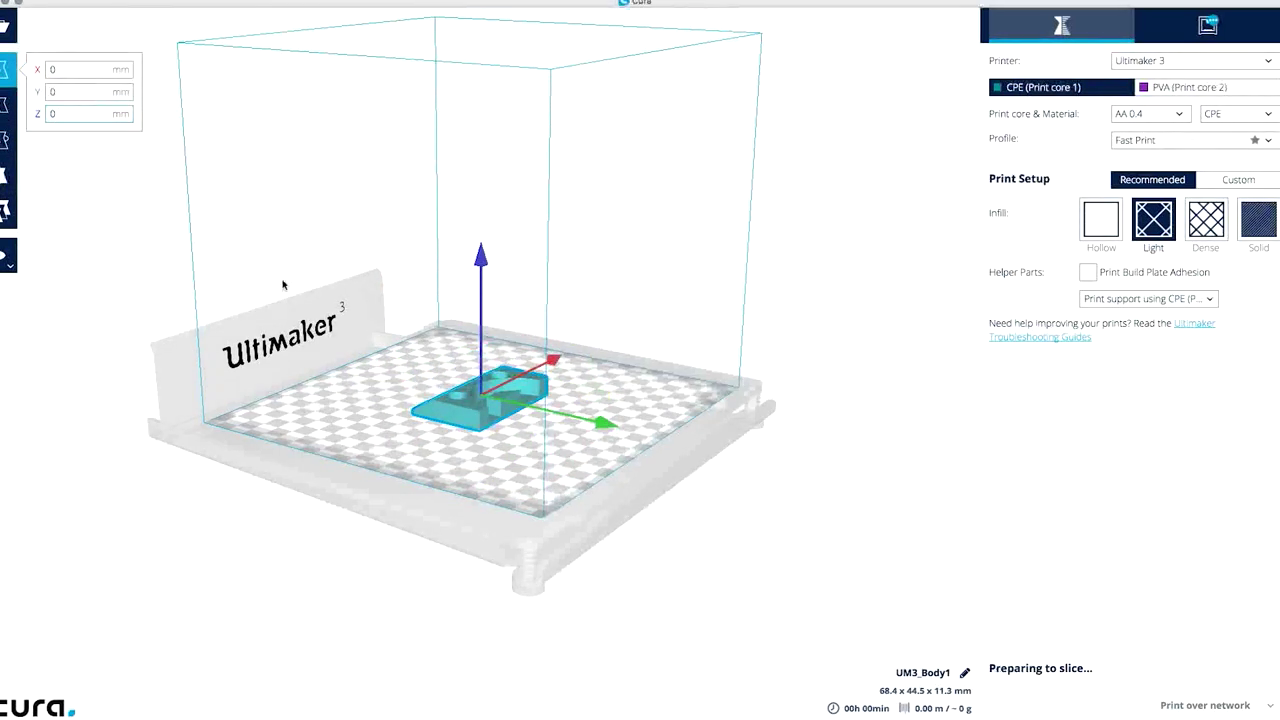
scroll(495, 470, "up", 5)
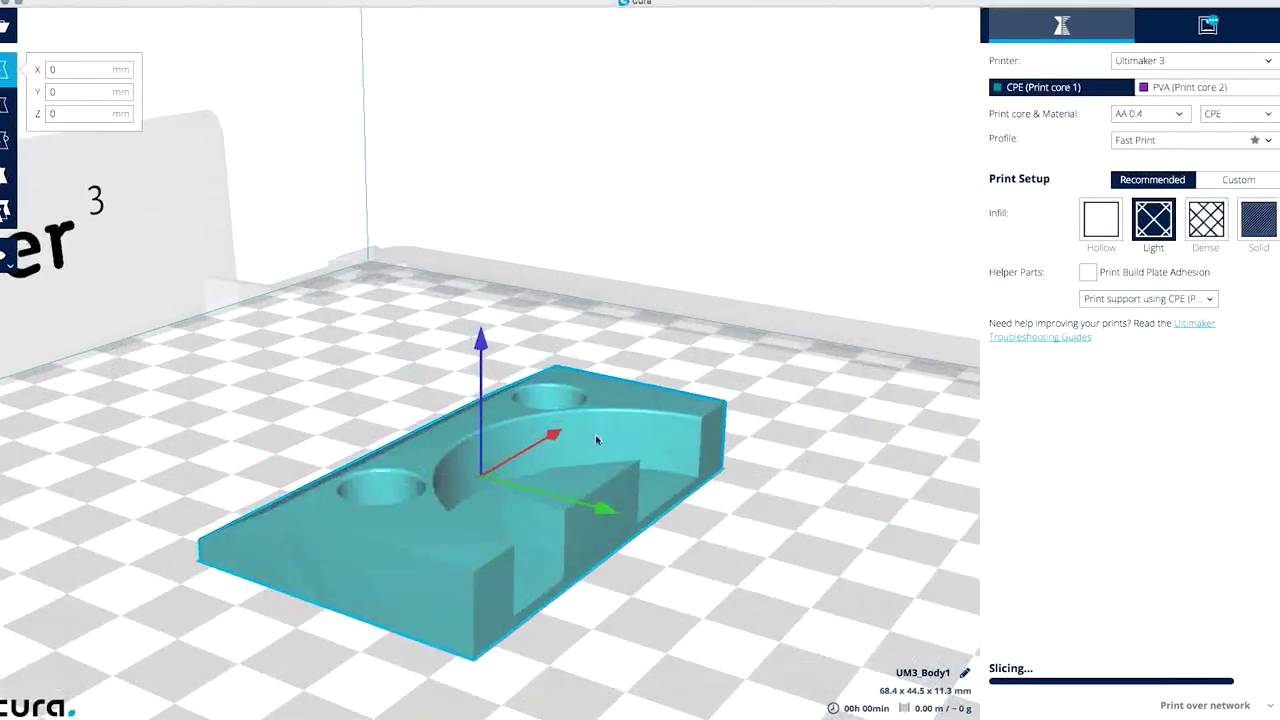
Switch the view mode to Layers and step down through the sliced layers
right_click_drag(803, 440, 745, 500)
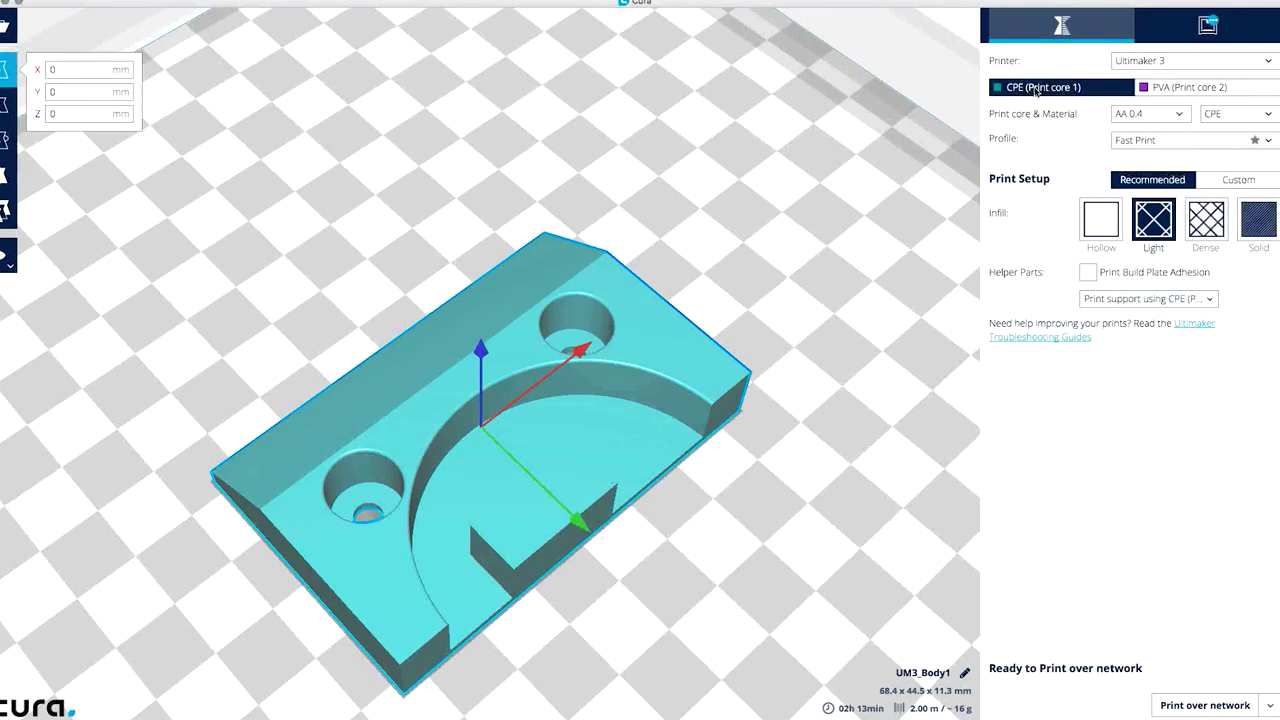
left_click(7, 256)
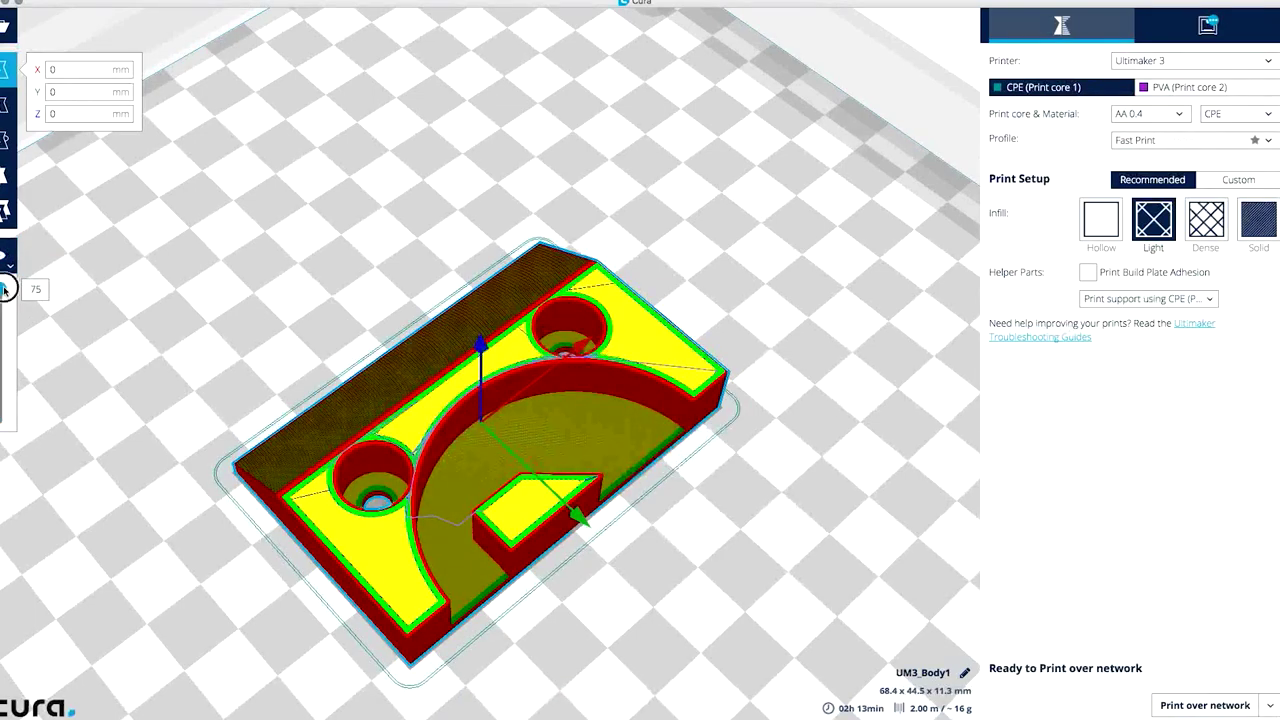
left_click_drag(4, 289, 30, 270)
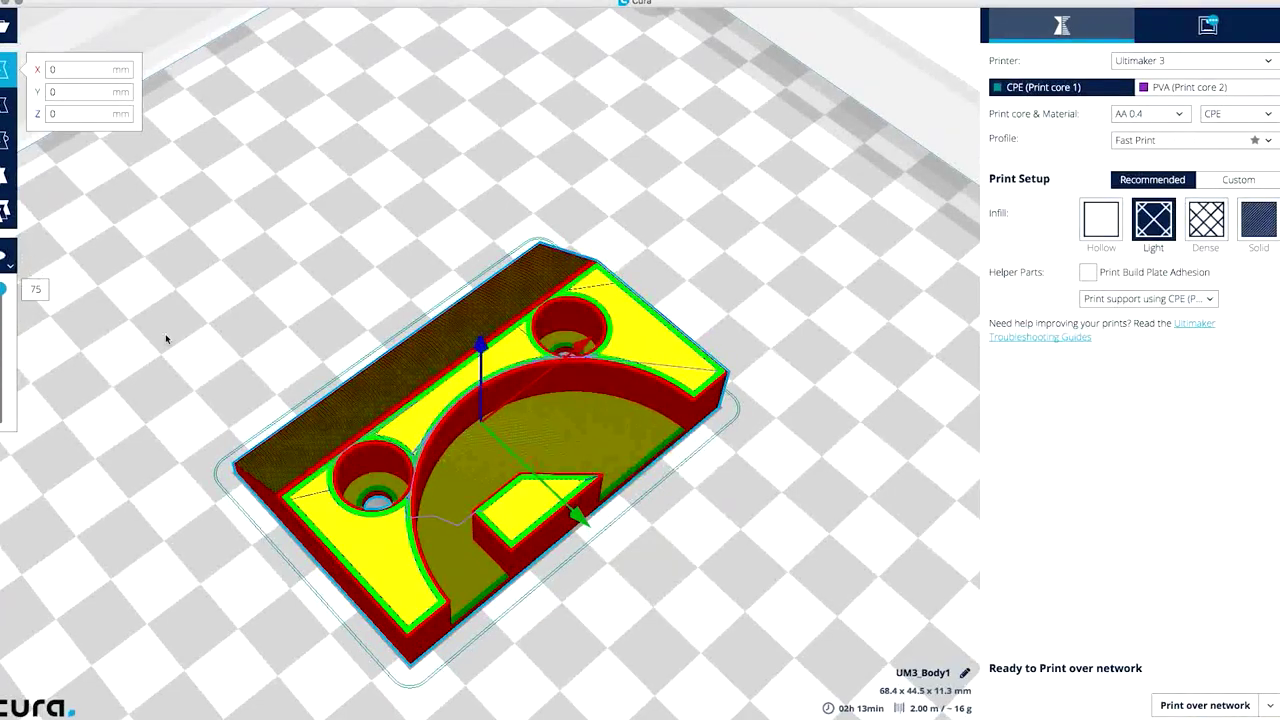